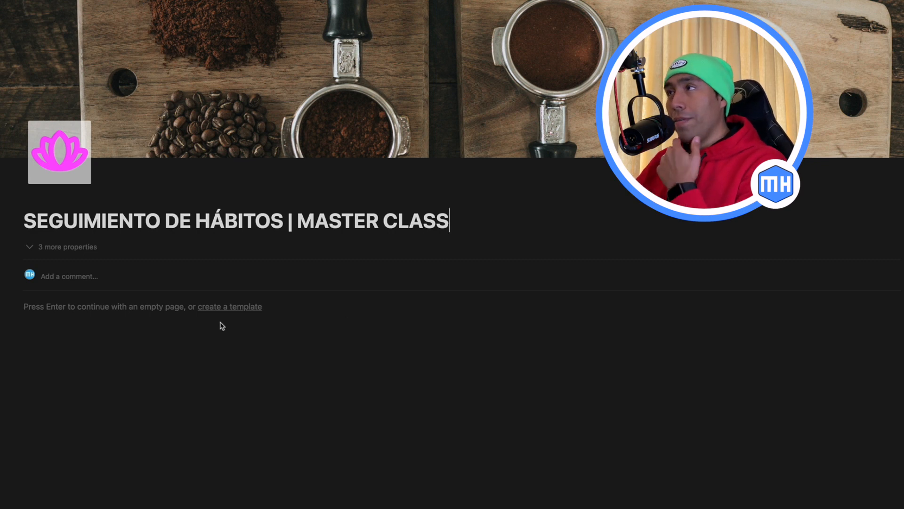
# Step: Insert an inline database on the empty page and title it "Seguimiento de Hábitos"
pyautogui.press('Return')
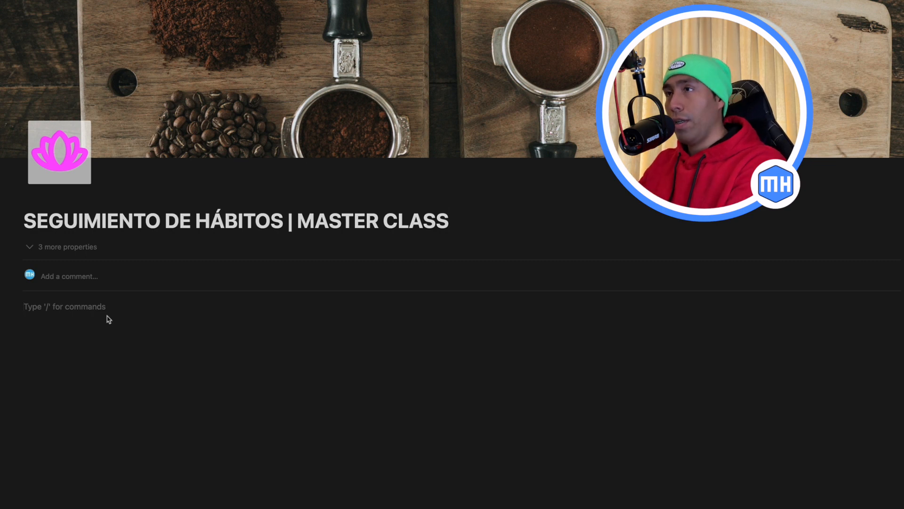
pyautogui.write('/')
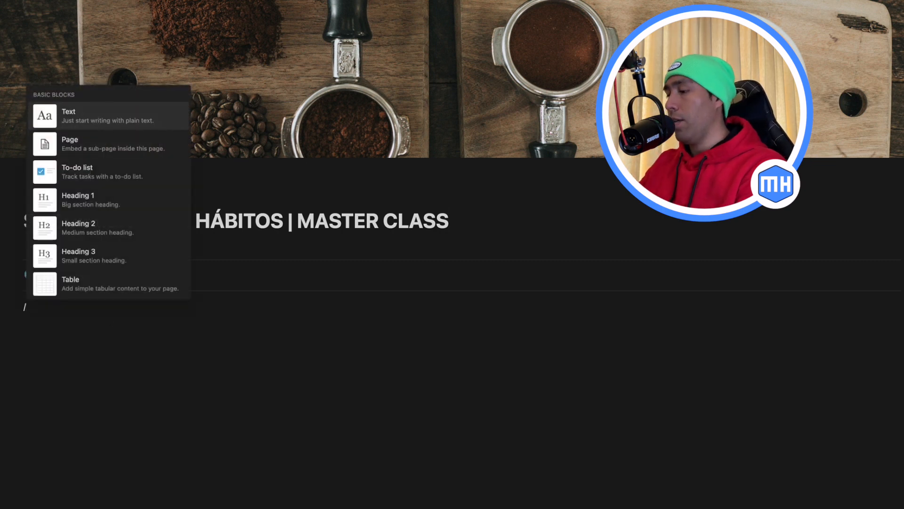
pyautogui.write('inl')
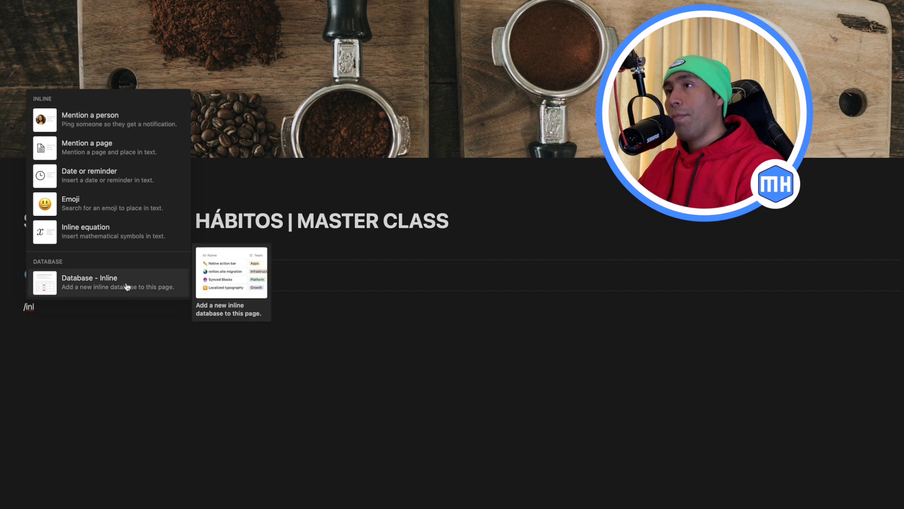
pyautogui.click(124, 284)
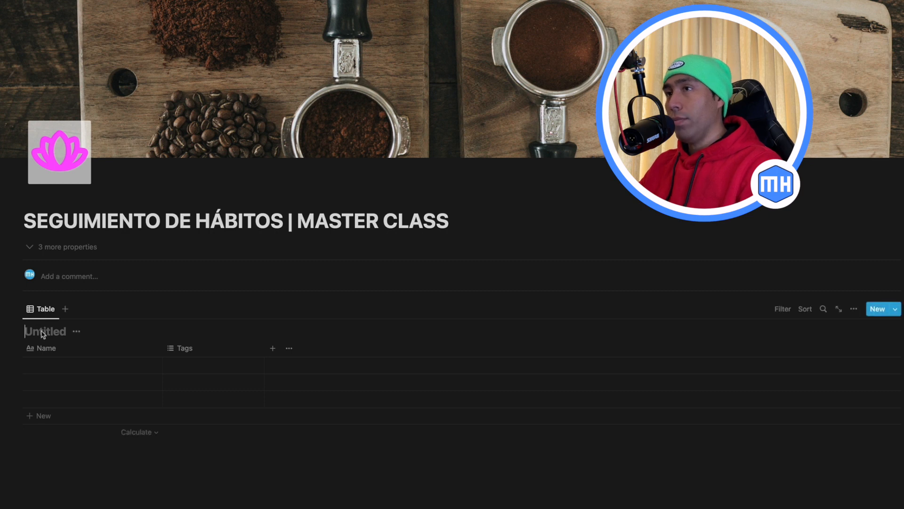
pyautogui.write('Seg')
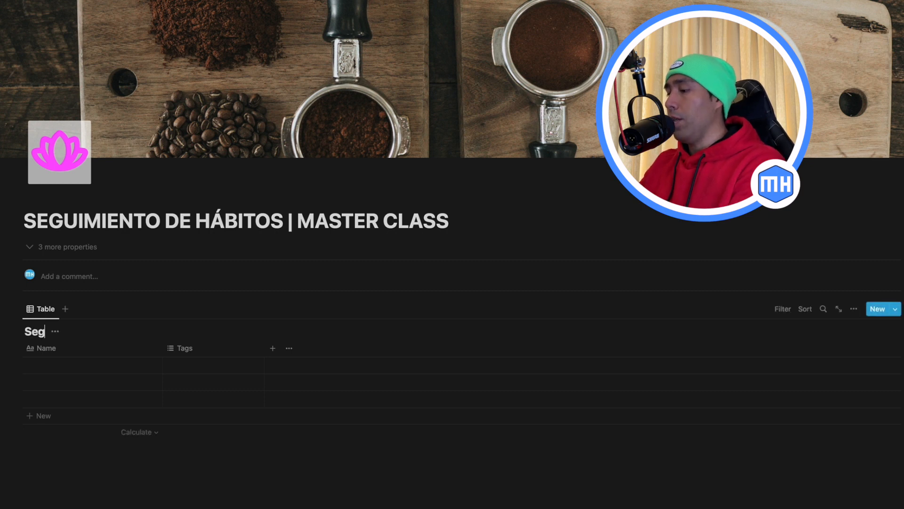
pyautogui.write('uimiento de Hábitos')
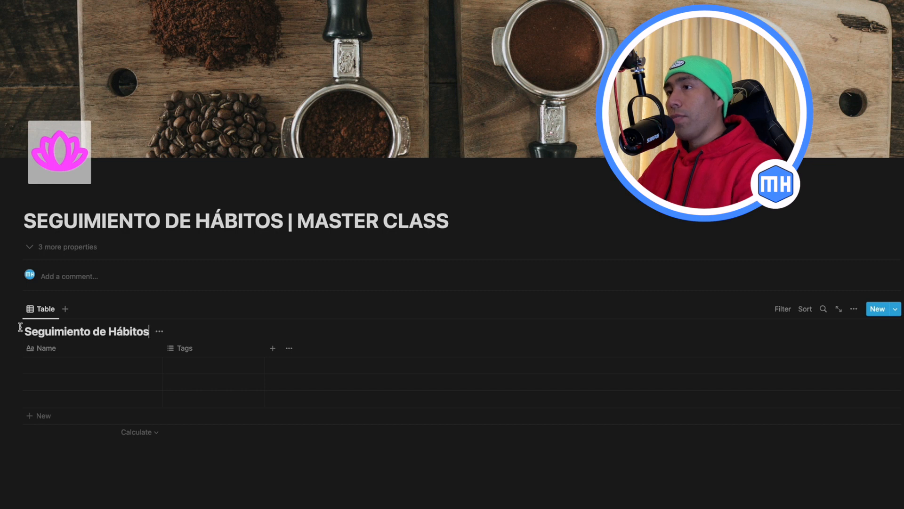
# Step: Rename the database's table view to "Tabla" and close the view options
pyautogui.click(46, 310)
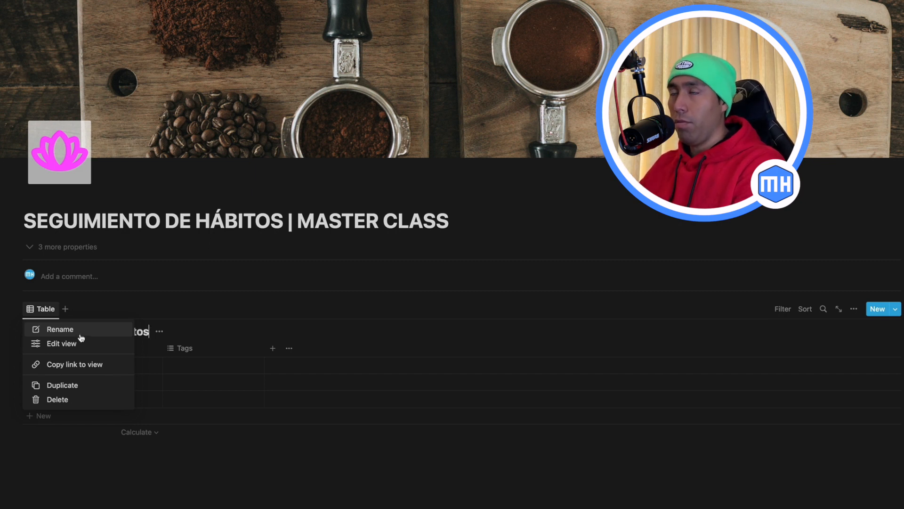
pyautogui.click(70, 343)
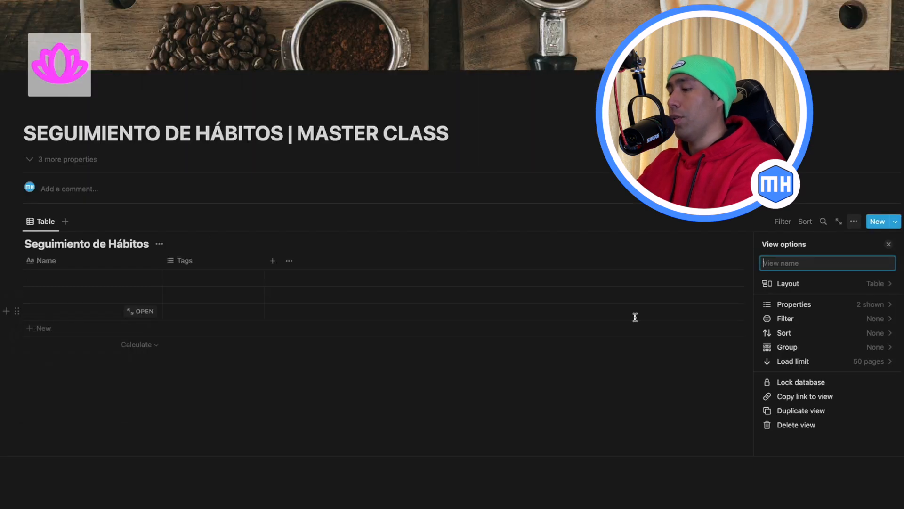
pyautogui.write('Tabla')
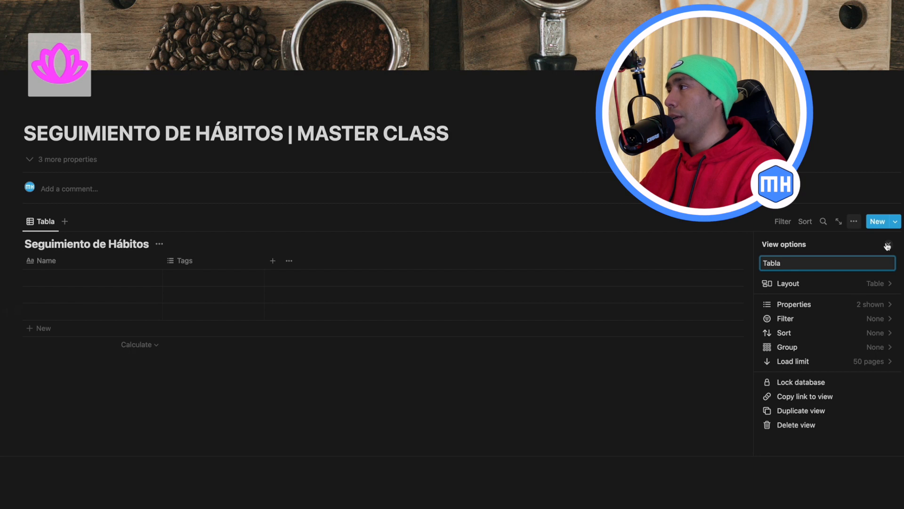
pyautogui.click(889, 245)
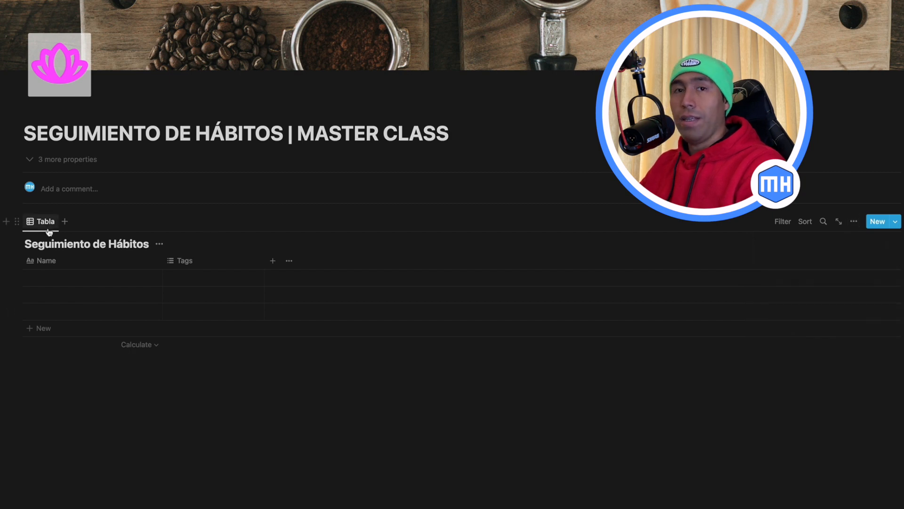
pyautogui.scroll(1, 49, 232)
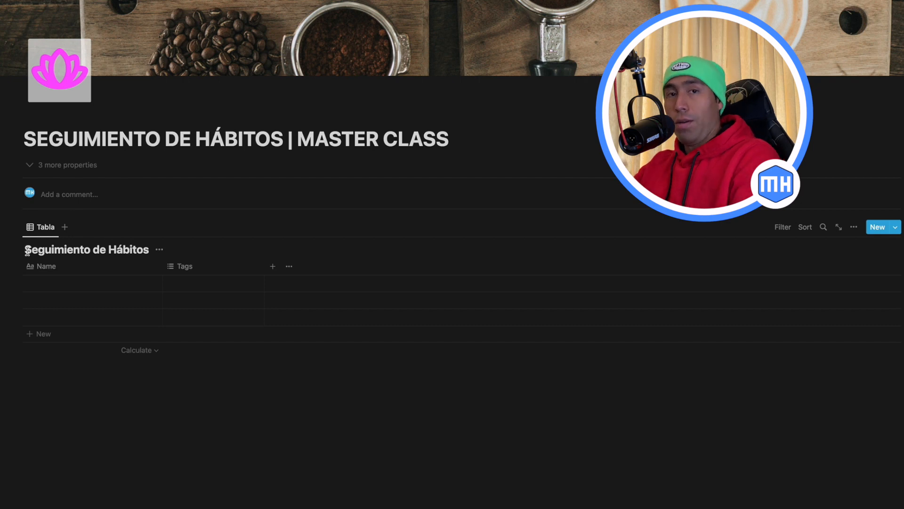
pyautogui.moveTo(28, 255)
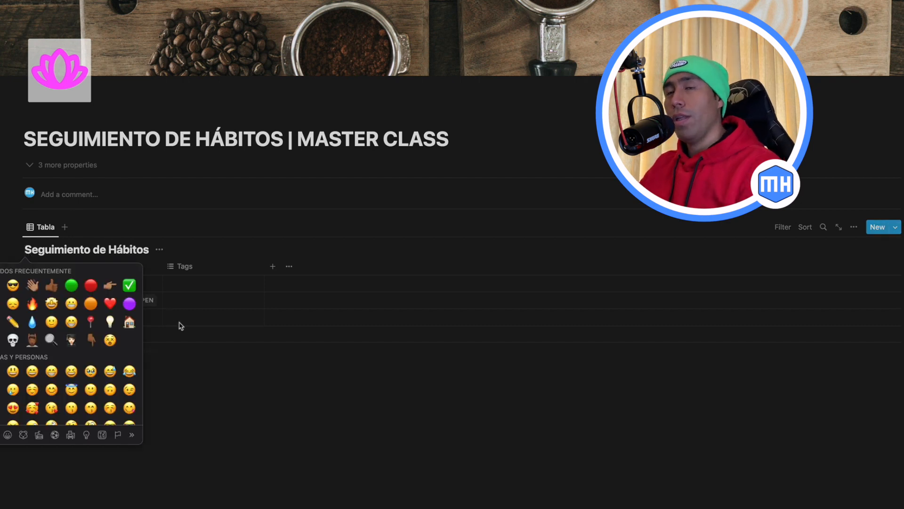
pyautogui.click(163, 355)
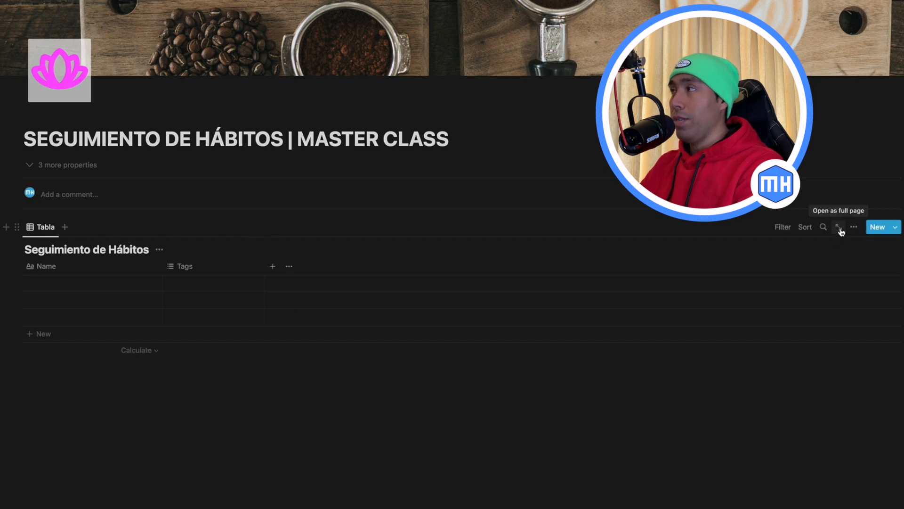
# Step: Open the database as a full page, set its icon from the image link noticons.com/icon/Vnnz/FFFEFE/FF0064B5, and return to the parent page
pyautogui.click(840, 228)
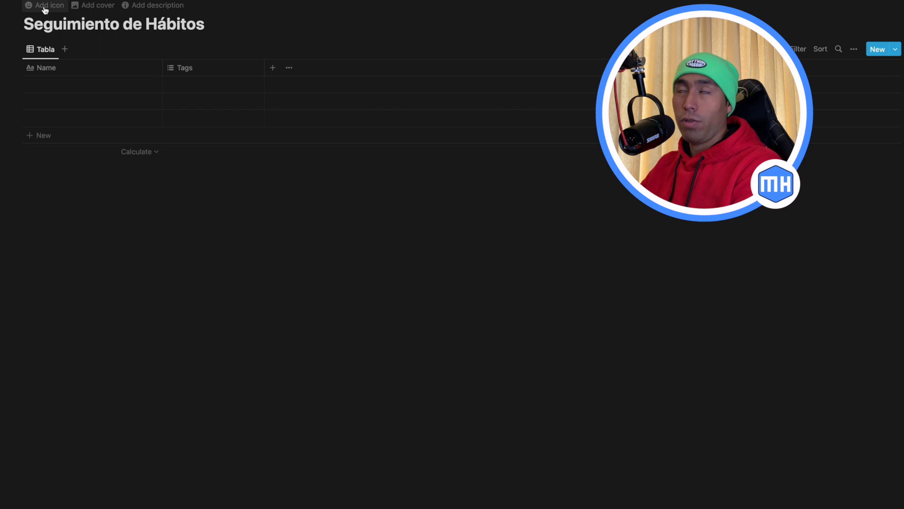
pyautogui.click(44, 5)
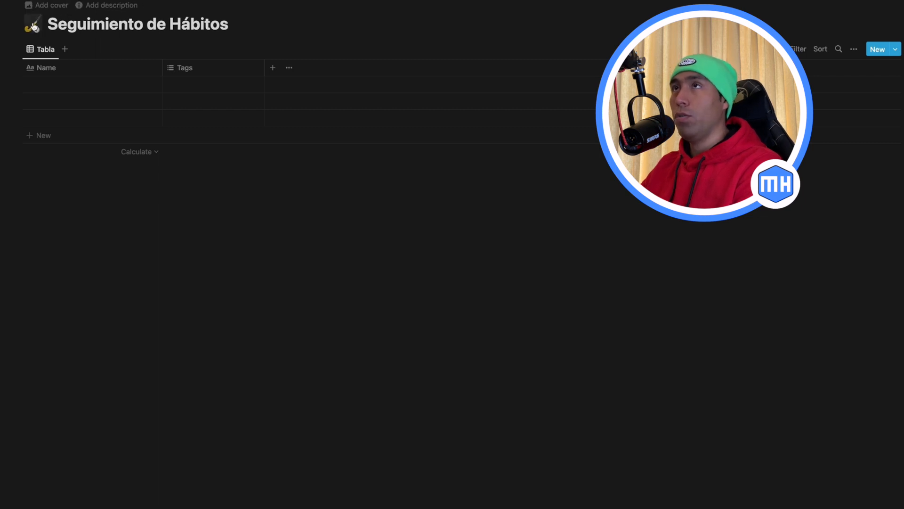
pyautogui.click(34, 26)
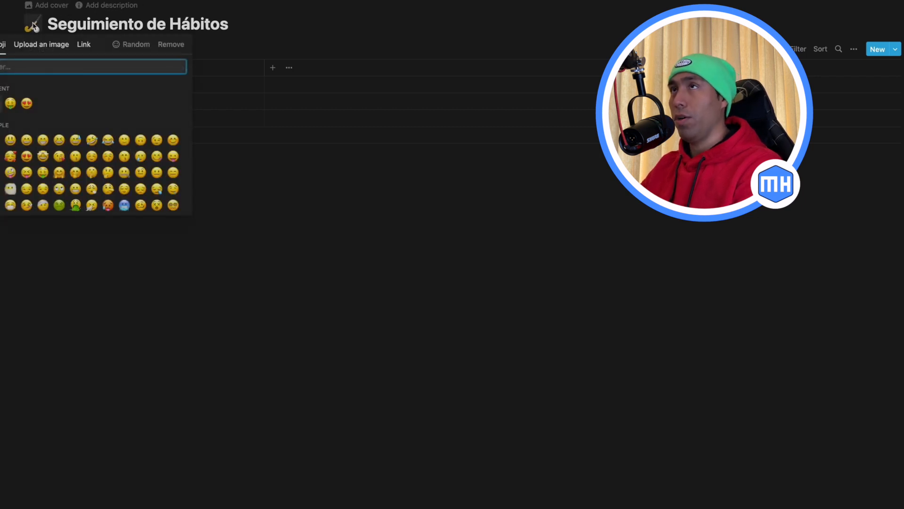
pyautogui.click(83, 47)
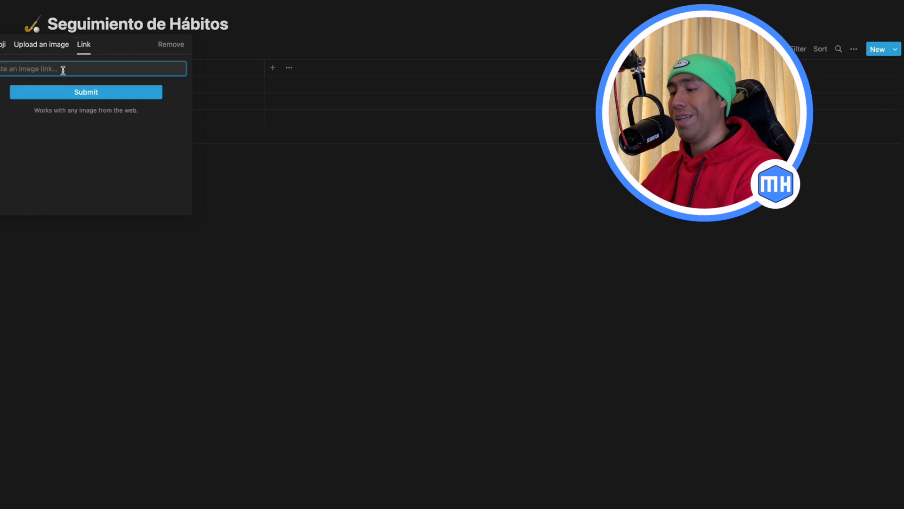
pyautogui.press('super+v')
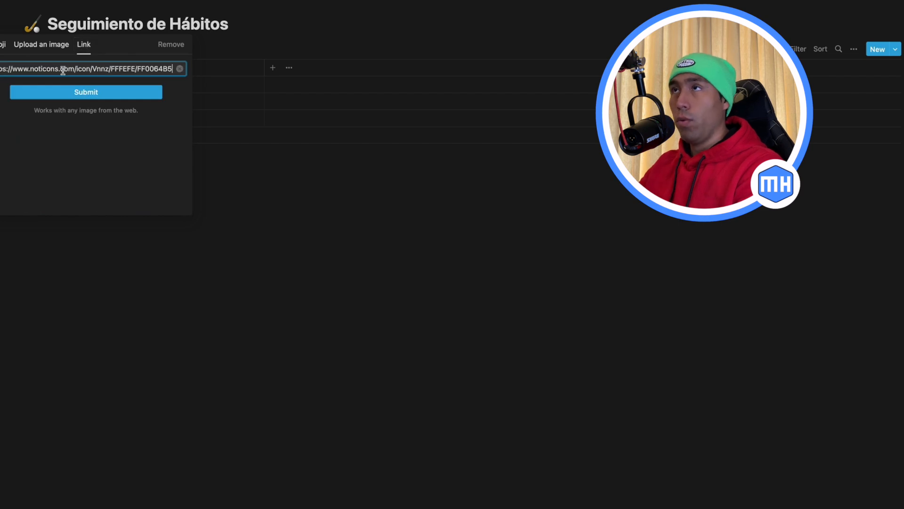
pyautogui.click(97, 94)
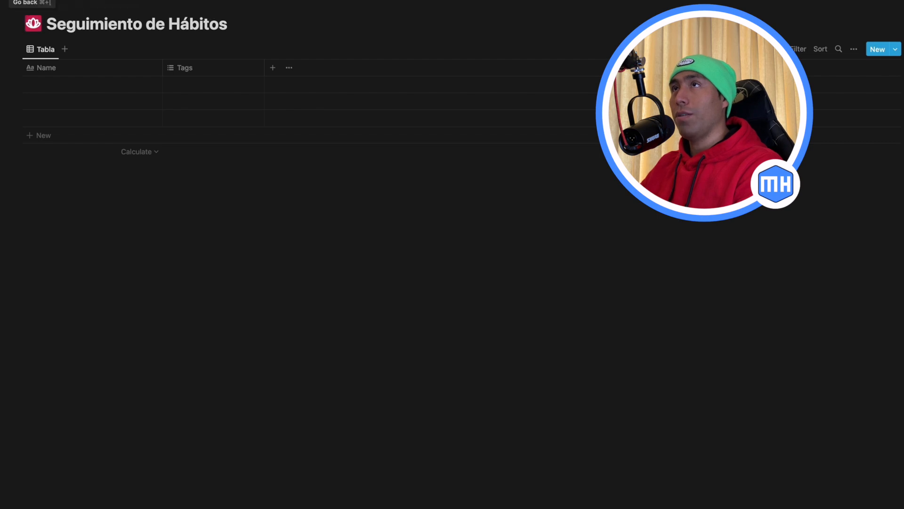
pyautogui.press('super+bracketleft')
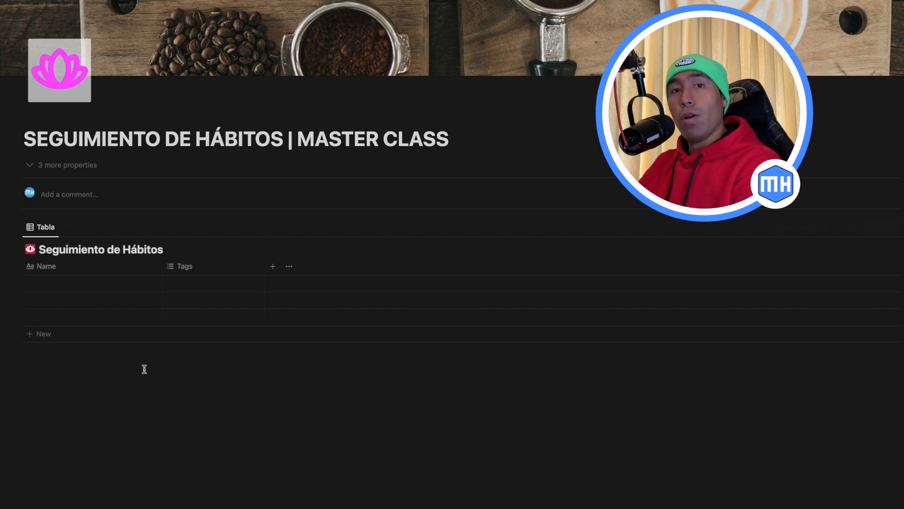
# Step: Rename the Name property to "Categoría" and narrow its column to about the width of its heading
pyautogui.click(87, 267)
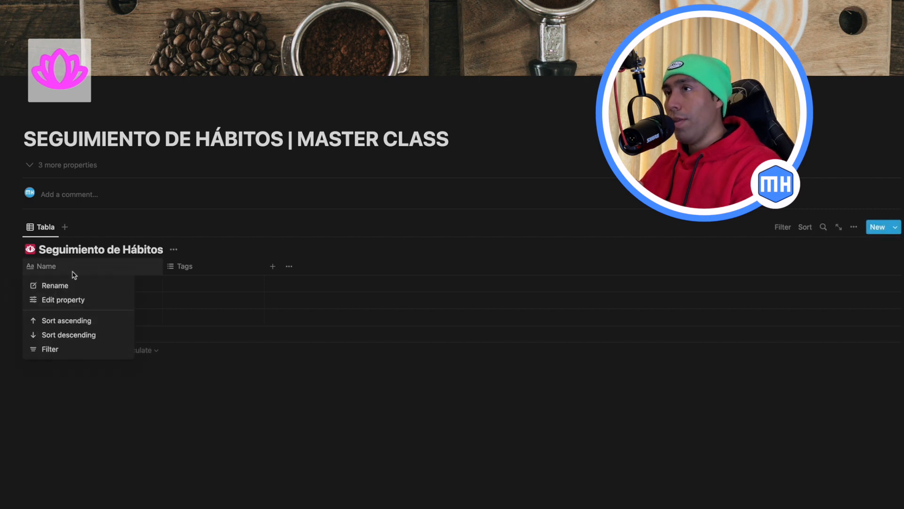
pyautogui.click(56, 300)
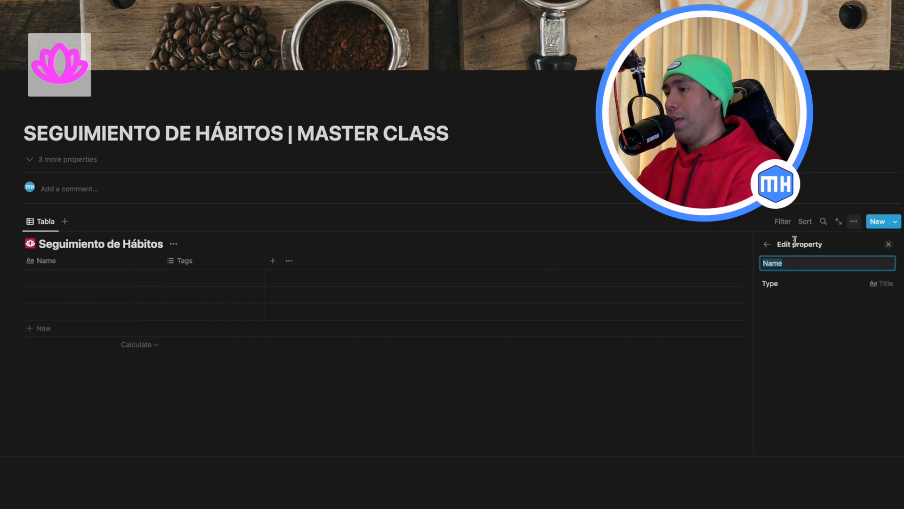
pyautogui.write('Categori')
pyautogui.write('a')
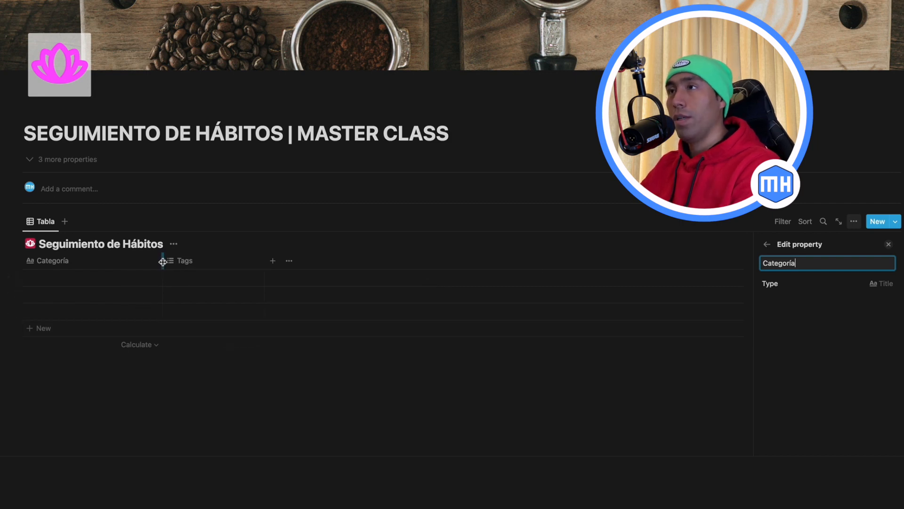
pyautogui.moveTo(162, 261); pyautogui.dragTo(72, 256)
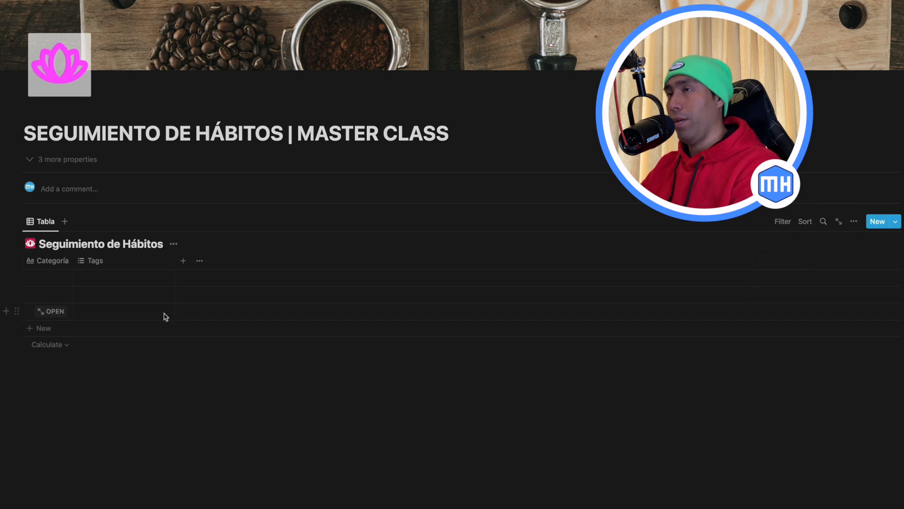
# Step: Rename the Tags property to "Día"
pyautogui.click(108, 261)
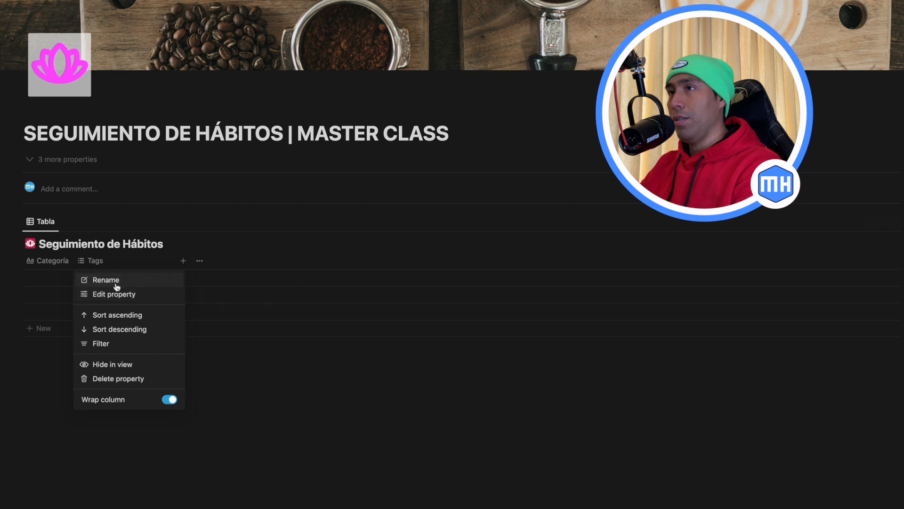
pyautogui.click(118, 281)
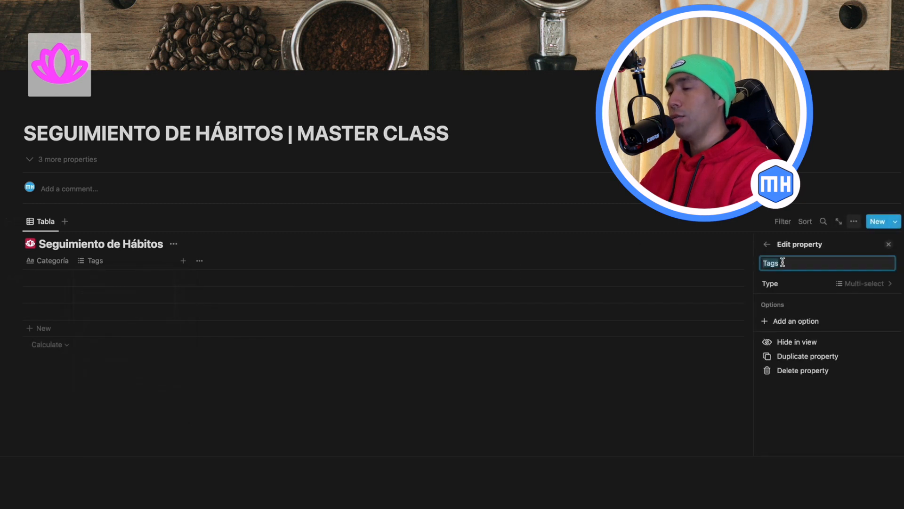
pyautogui.write('D')
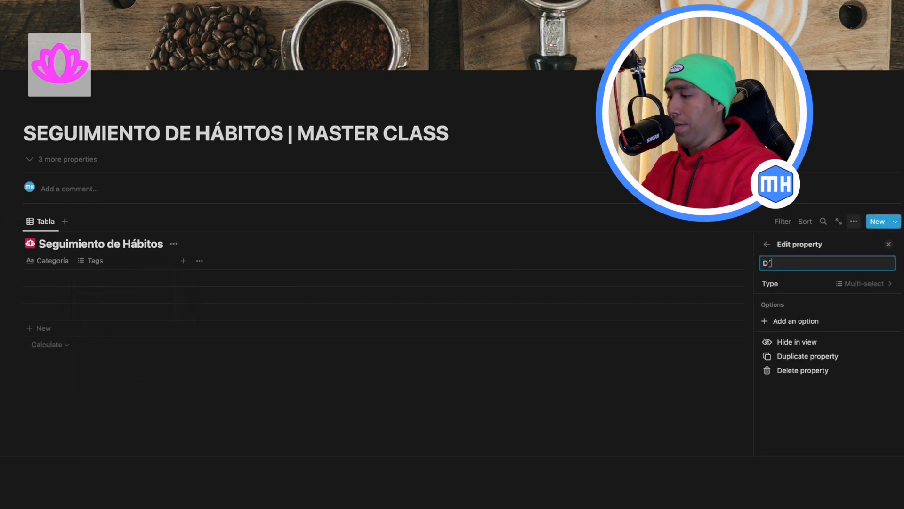
pyautogui.write('ía')
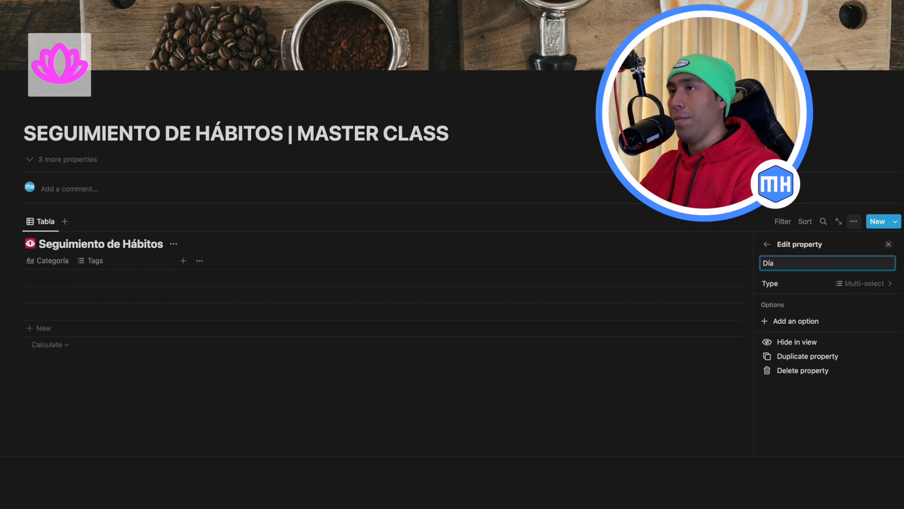
# Step: Change the Día property's type to Select and convert it to Text
pyautogui.click(874, 289)
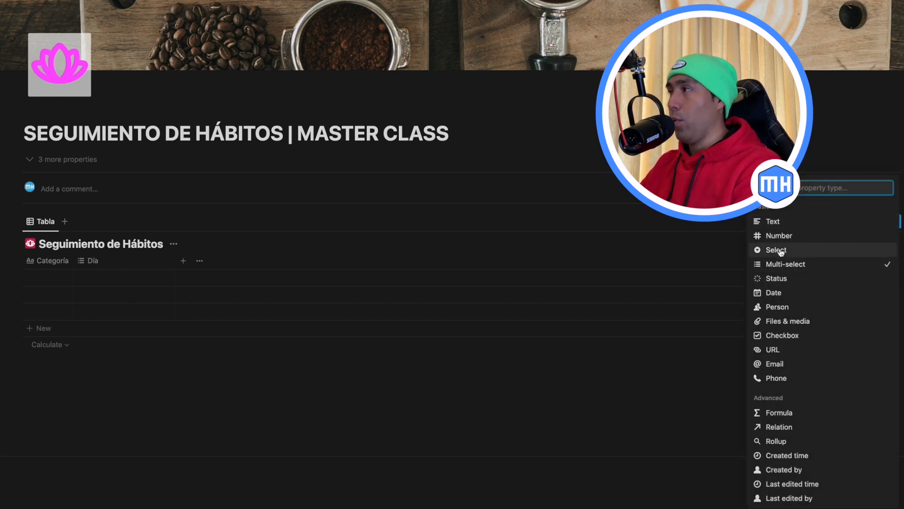
pyautogui.click(781, 252)
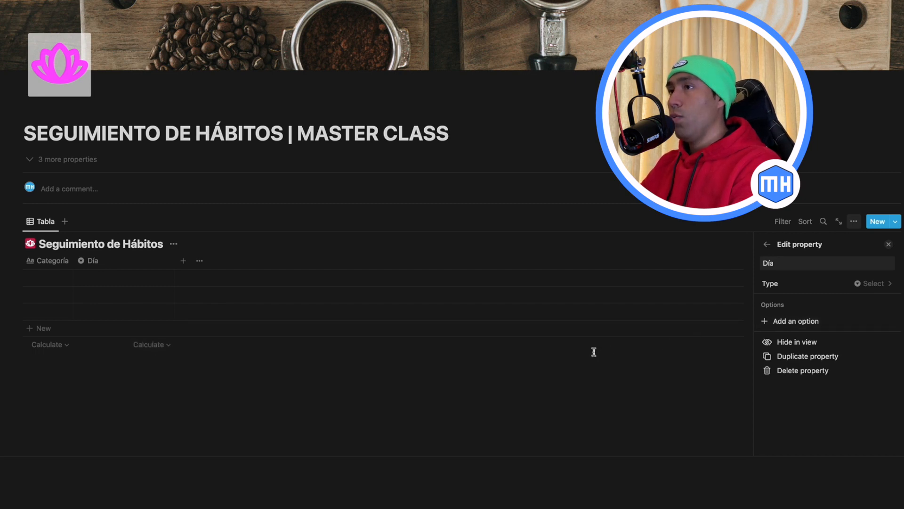
pyautogui.click(857, 284)
pyautogui.click(771, 221)
# Step: Write the line "Lunes, Martes, Miércoles, Jueves, Viernes, Sábado, Domingo" in the empty block below the database
pyautogui.click(65, 361)
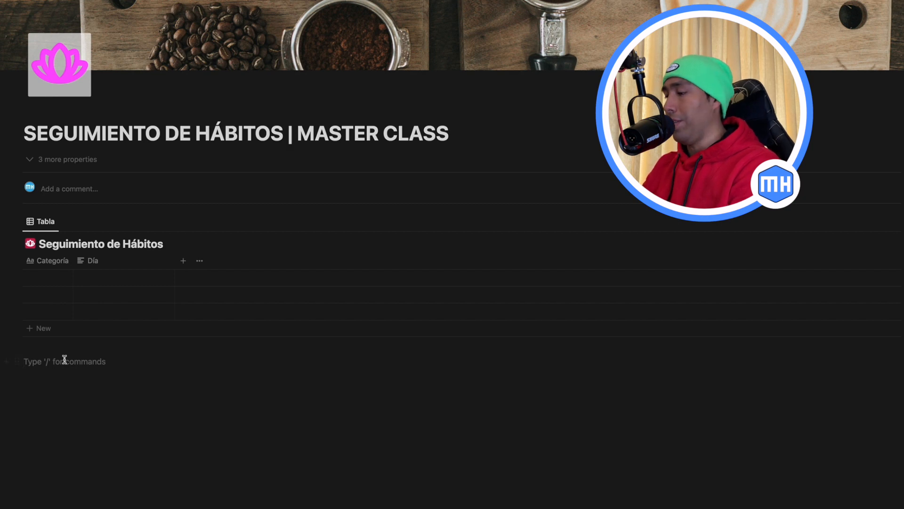
pyautogui.write('Lunes')
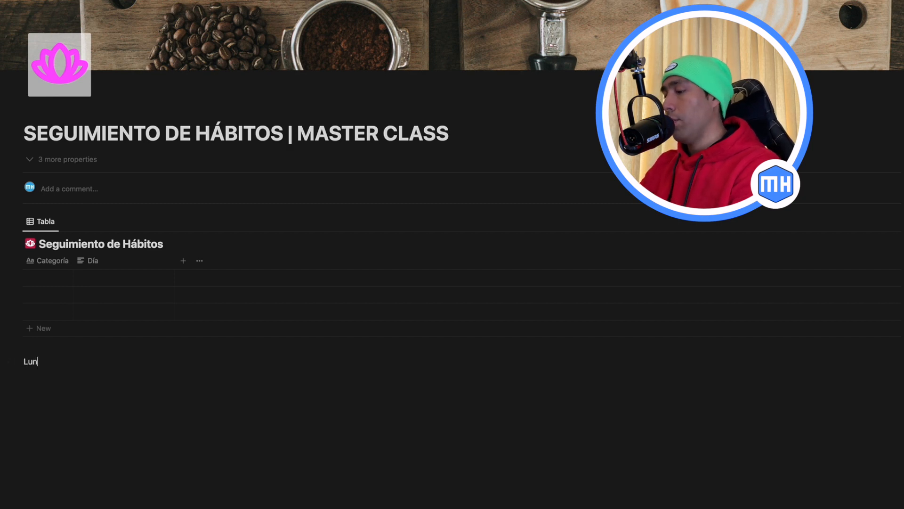
pyautogui.write(', Martes, Miércoles, Jueves, Viernes, Sábado, Domingo')
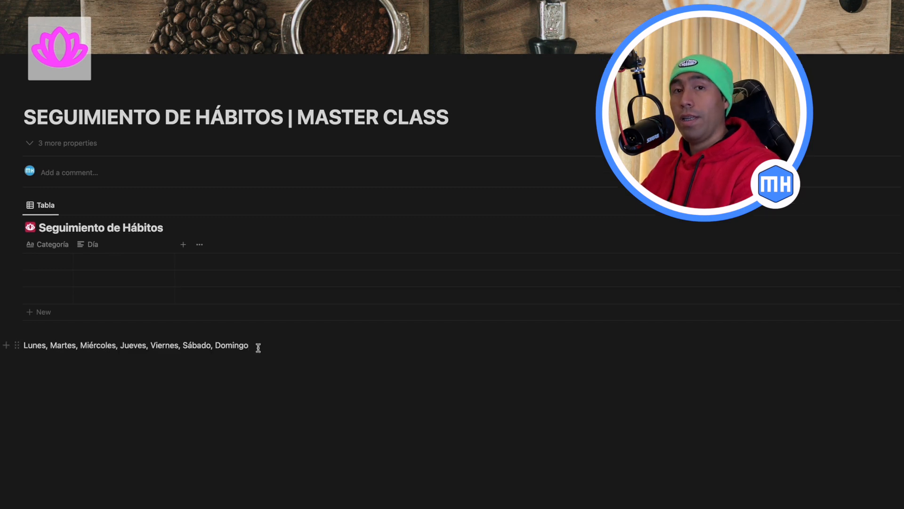
# Step: Copy the weekday line below the database into the Día cell of the first row
pyautogui.moveTo(258, 347); pyautogui.dragTo(14, 345)
pyautogui.press('super+c')
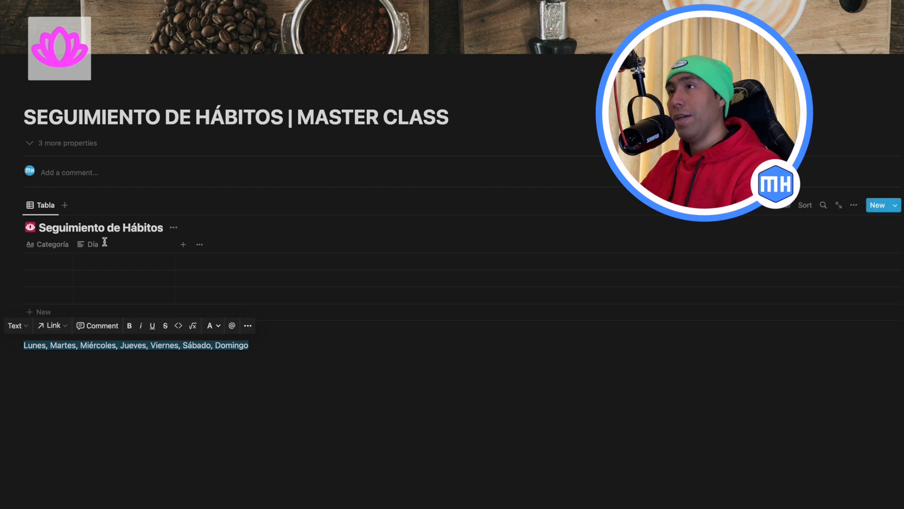
pyautogui.click(100, 257)
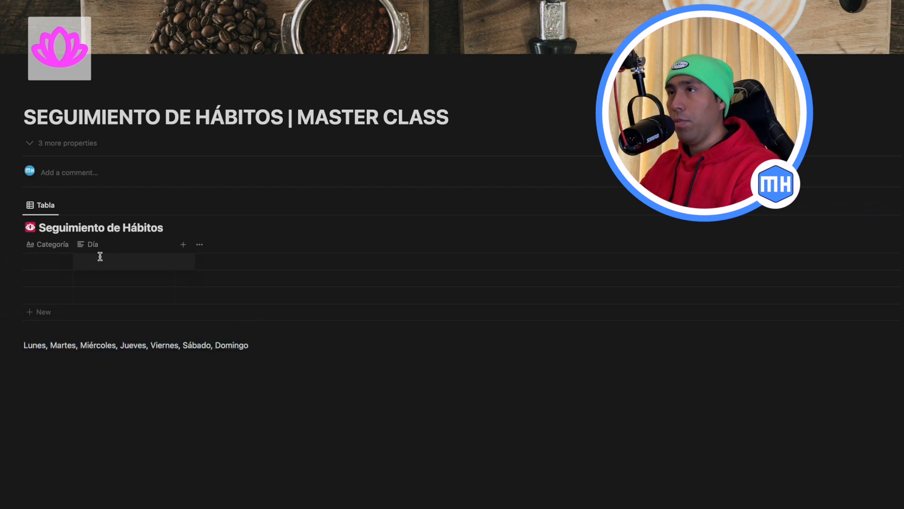
pyautogui.press('super+v')
pyautogui.press('Escape')
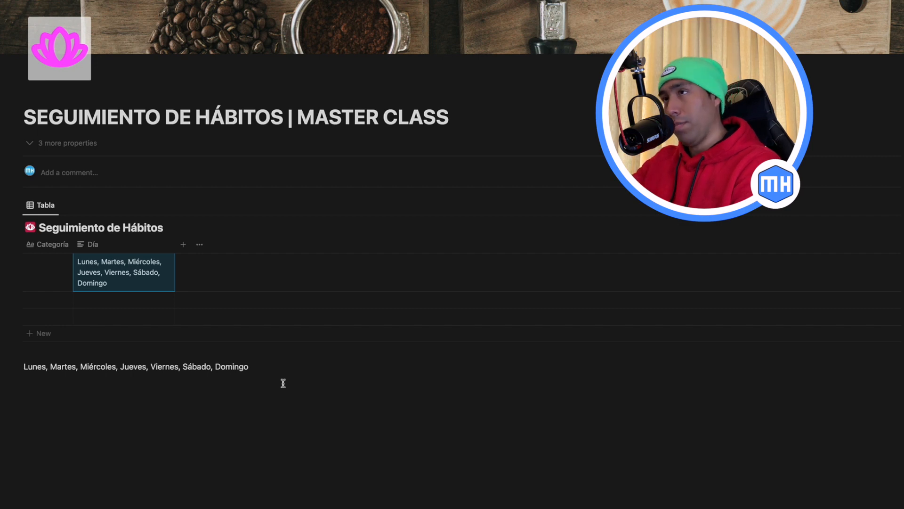
# Step: Change the Día property's type to Select so the comma-separated weekdays turn into its options
pyautogui.click(137, 255)
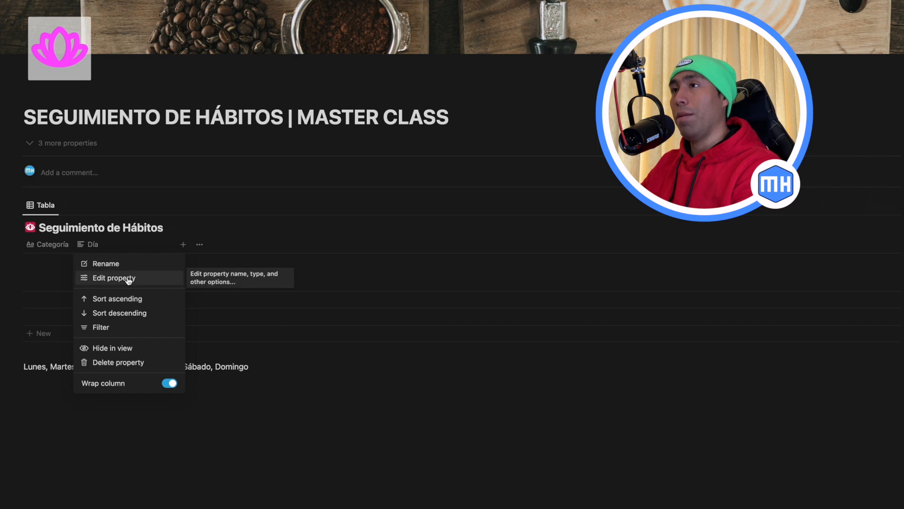
pyautogui.click(128, 277)
pyautogui.click(881, 248)
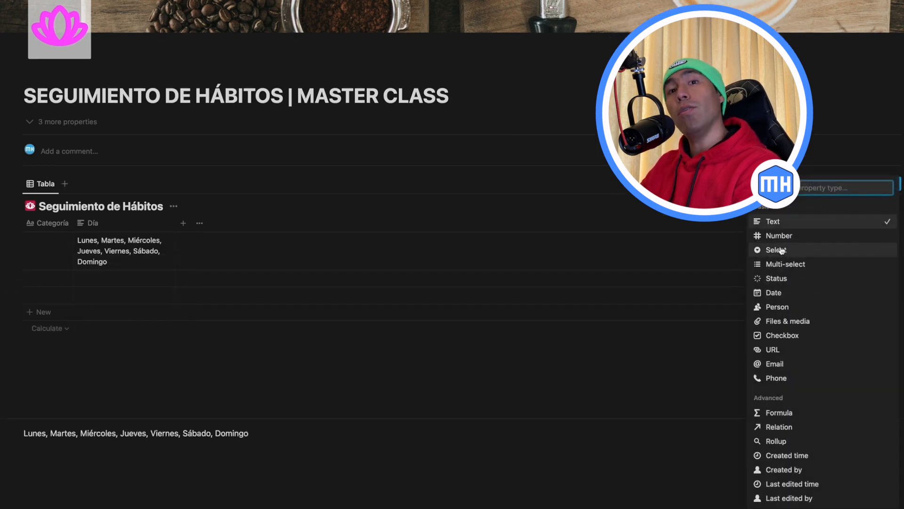
pyautogui.click(781, 250)
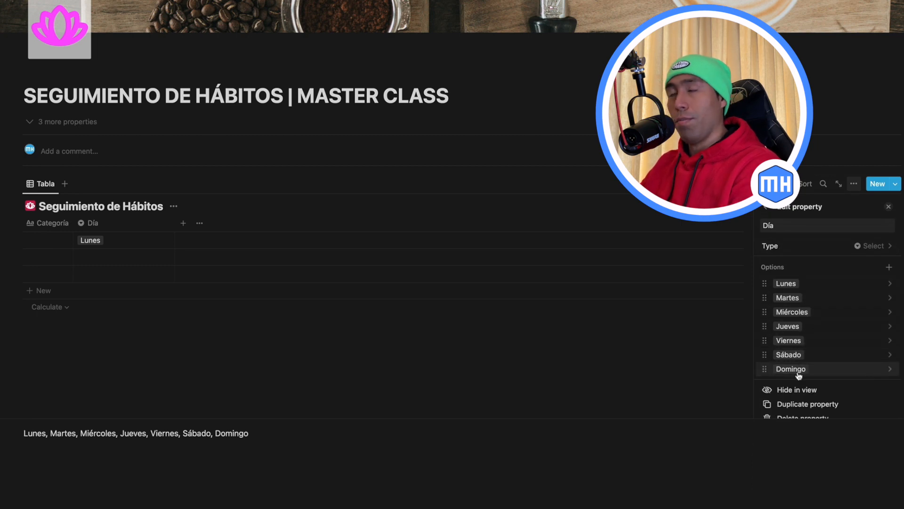
pyautogui.scroll(-1, 799, 375)
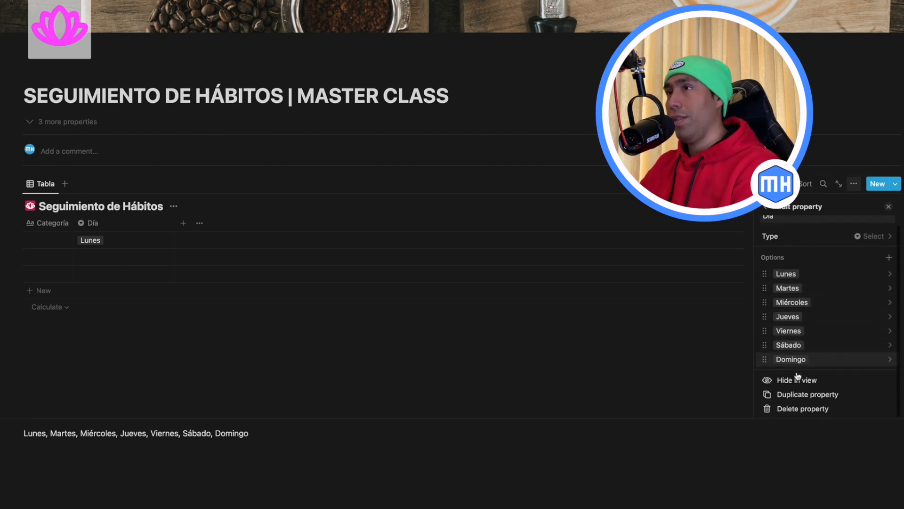
# Step: Set the color of the Sábado and Domingo options in the Día property to green
pyautogui.click(123, 258)
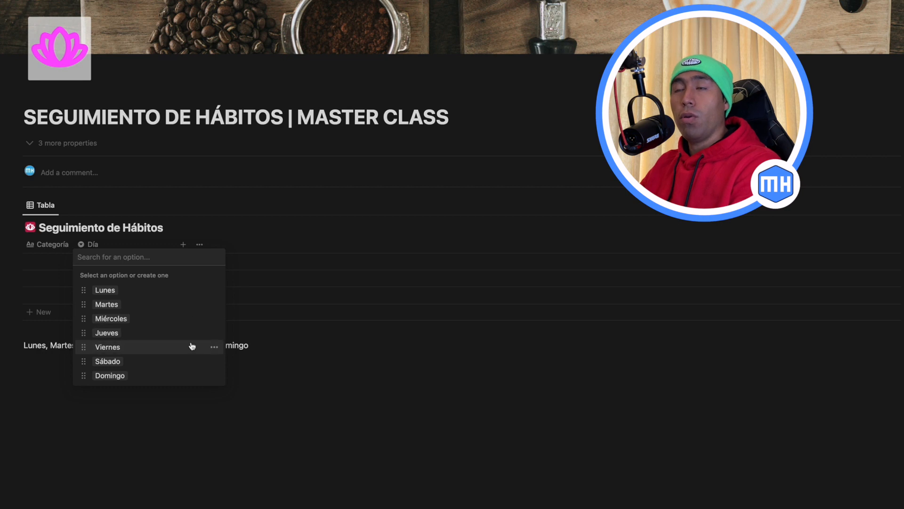
pyautogui.click(213, 361)
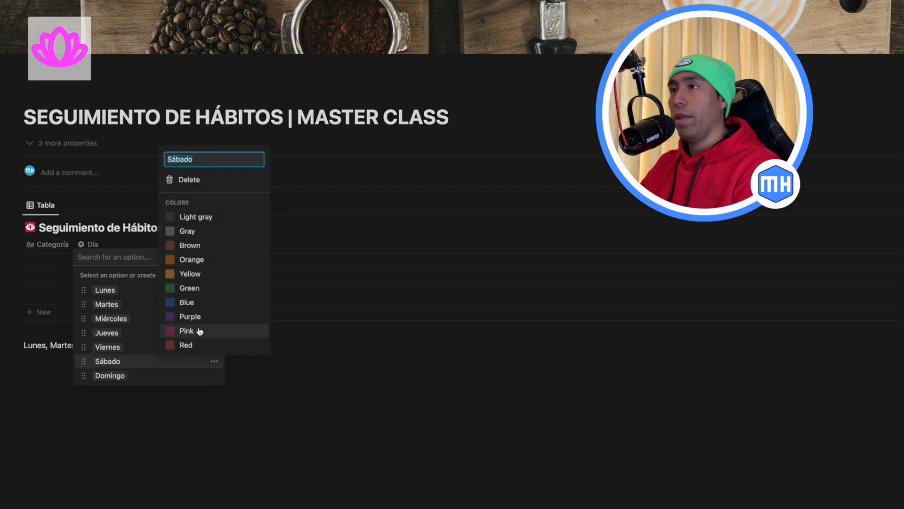
pyautogui.click(193, 293)
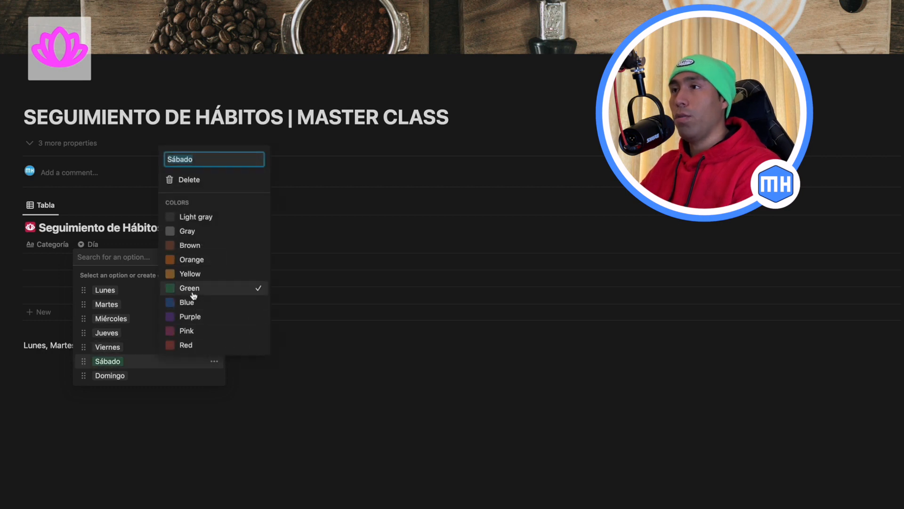
pyautogui.click(206, 383)
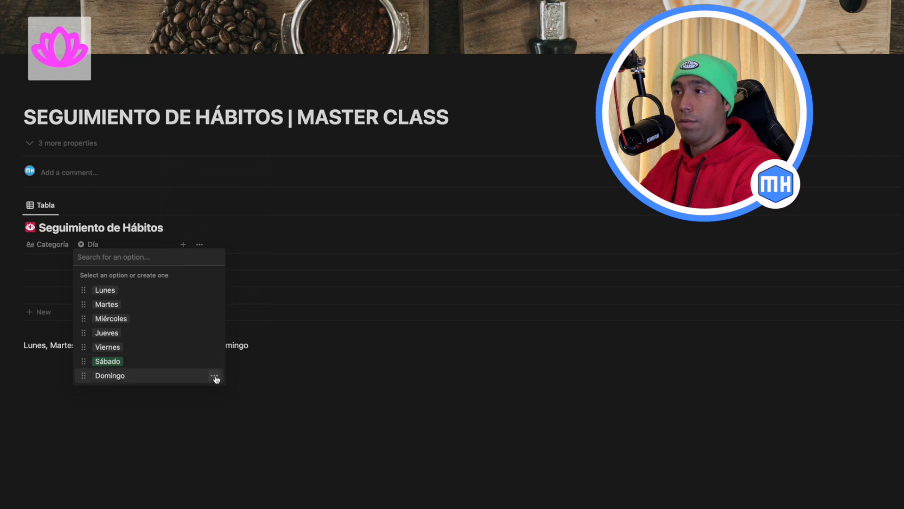
pyautogui.click(215, 376)
pyautogui.click(198, 302)
pyautogui.click(307, 414)
pyautogui.click(309, 386)
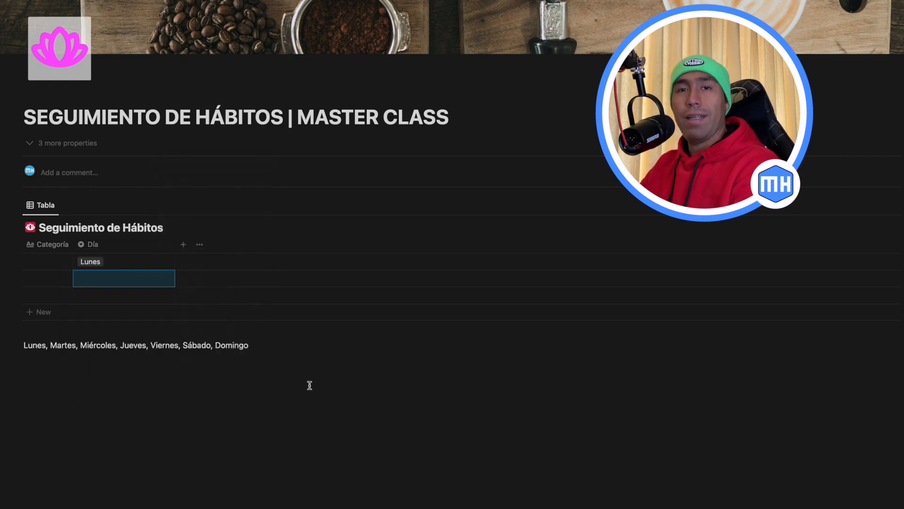
# Step: Delete the weekday text line below the database and narrow the Día column to about the width of its option tag
pyautogui.click(16, 348)
pyautogui.click(17, 348)
pyautogui.click(57, 287)
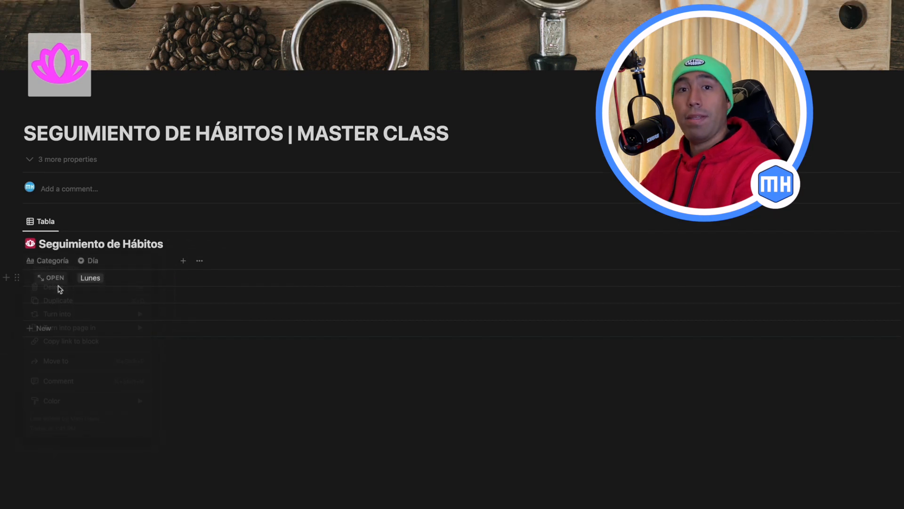
pyautogui.moveTo(174, 260); pyautogui.dragTo(118, 265)
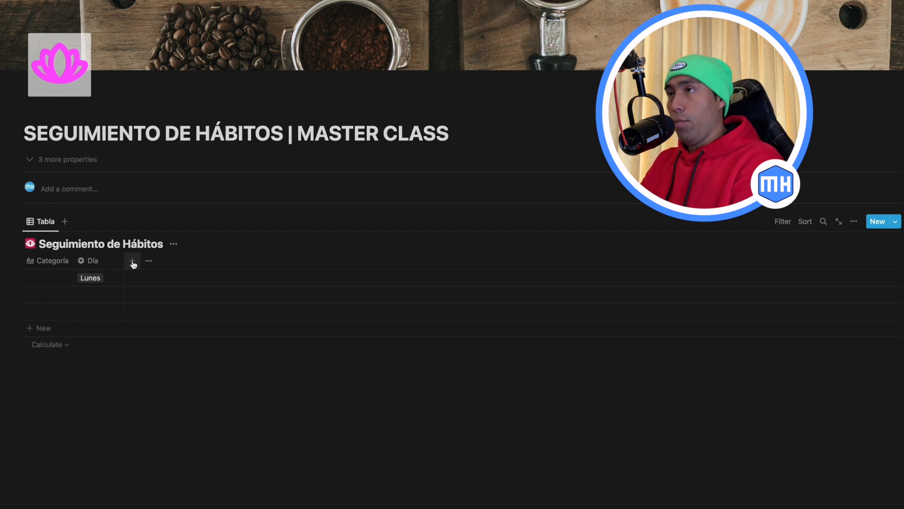
# Step: Add a Checkbox property named "Lectura 30'" to the database and narrow its column to about the width of its heading
pyautogui.click(854, 221)
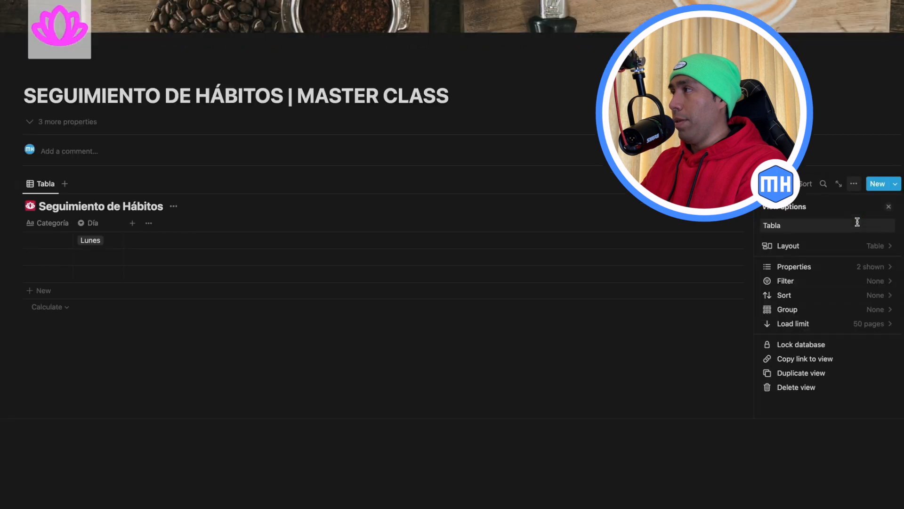
pyautogui.click(838, 265)
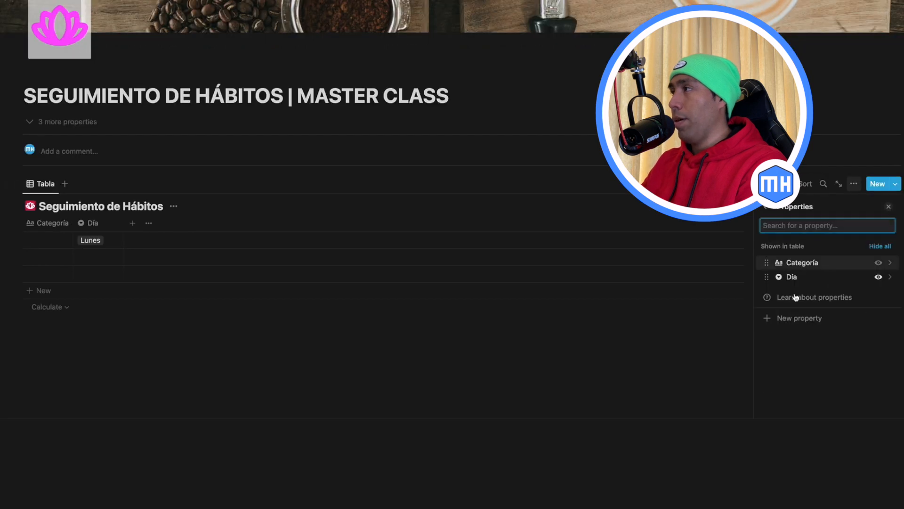
pyautogui.click(785, 317)
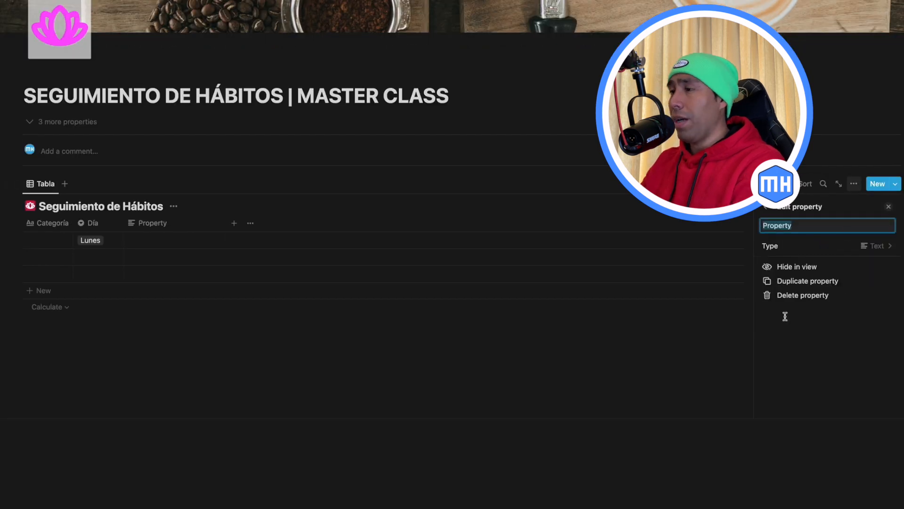
pyautogui.write("Lectura 30'")
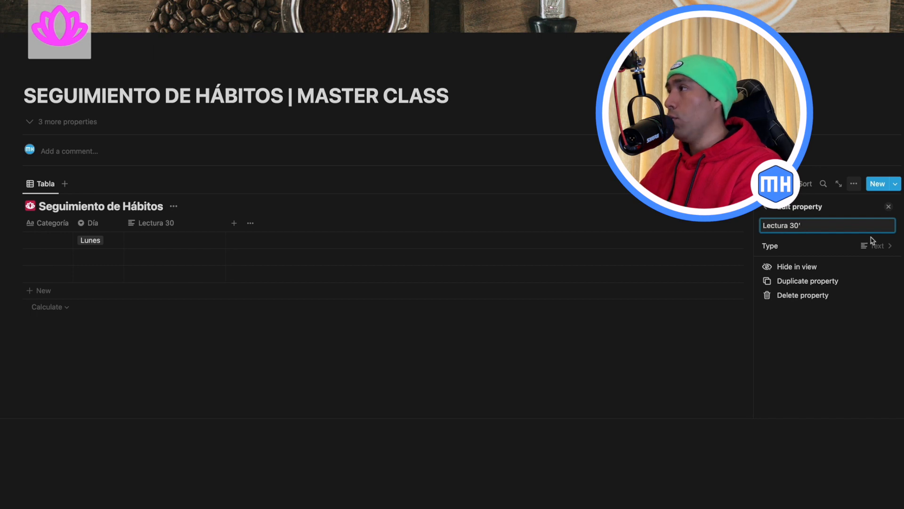
pyautogui.click(872, 246)
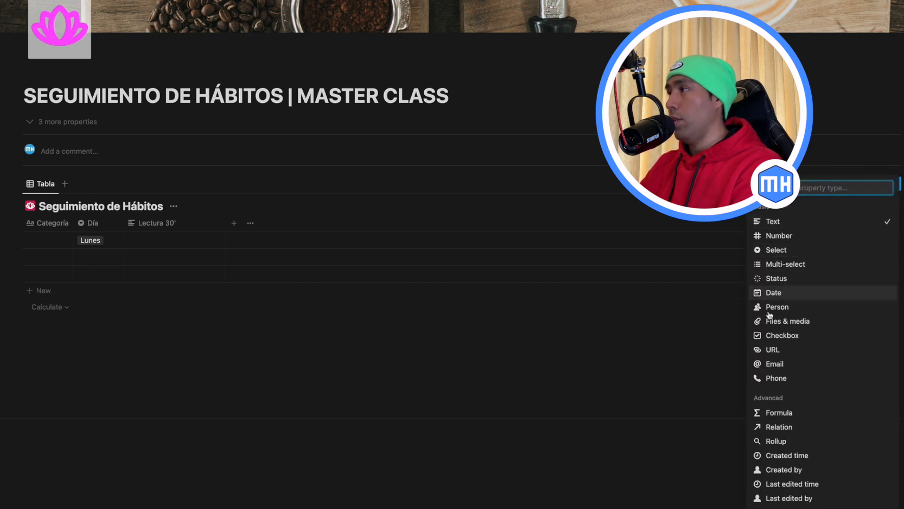
pyautogui.click(767, 336)
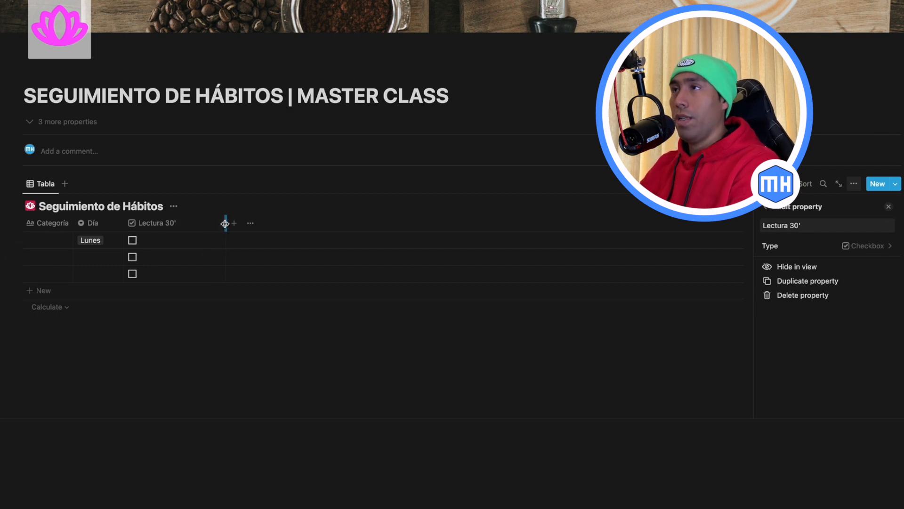
pyautogui.moveTo(225, 224); pyautogui.dragTo(182, 223)
pyautogui.scroll(2, 182, 223)
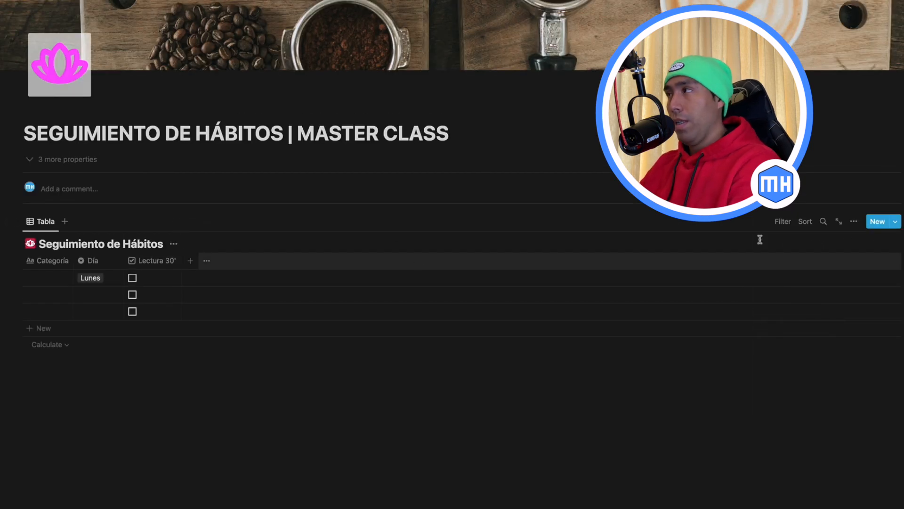
# Step: Duplicate the Lectura 30' checkbox property and rename the copy "Journal"
pyautogui.click(853, 222)
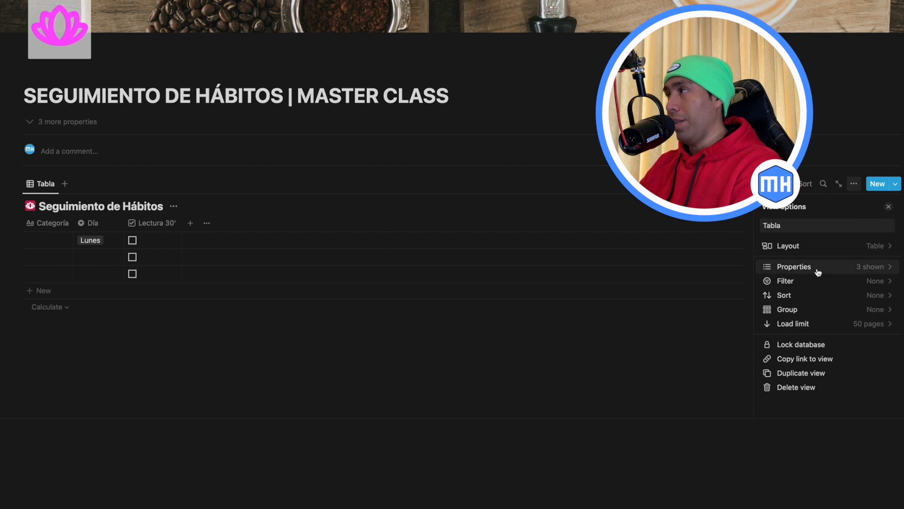
pyautogui.click(818, 269)
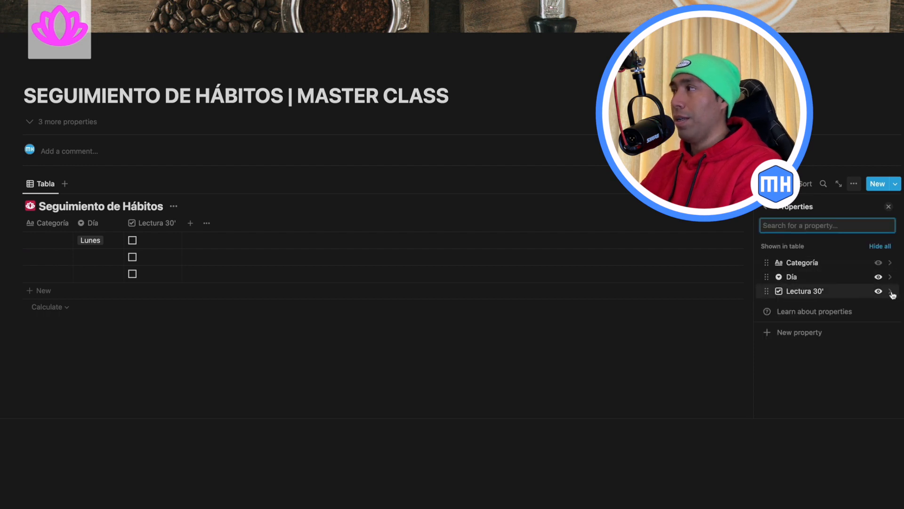
pyautogui.click(890, 292)
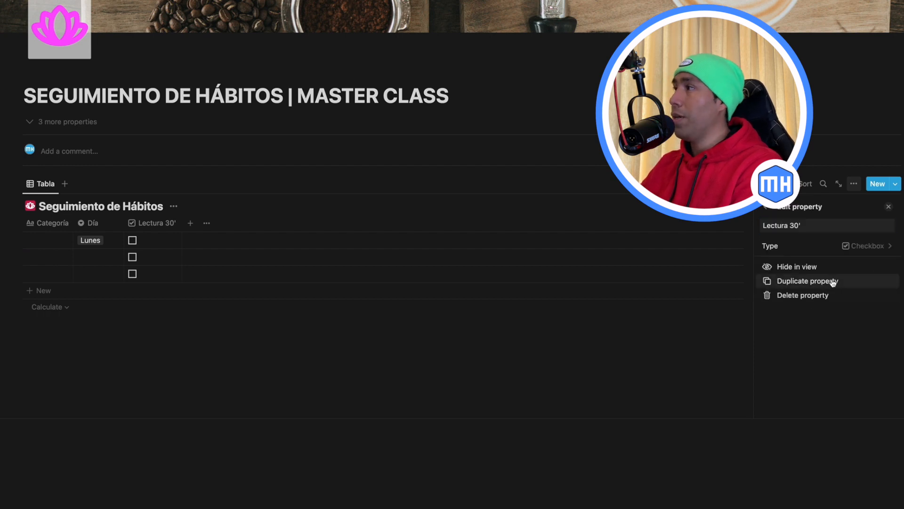
pyautogui.click(833, 282)
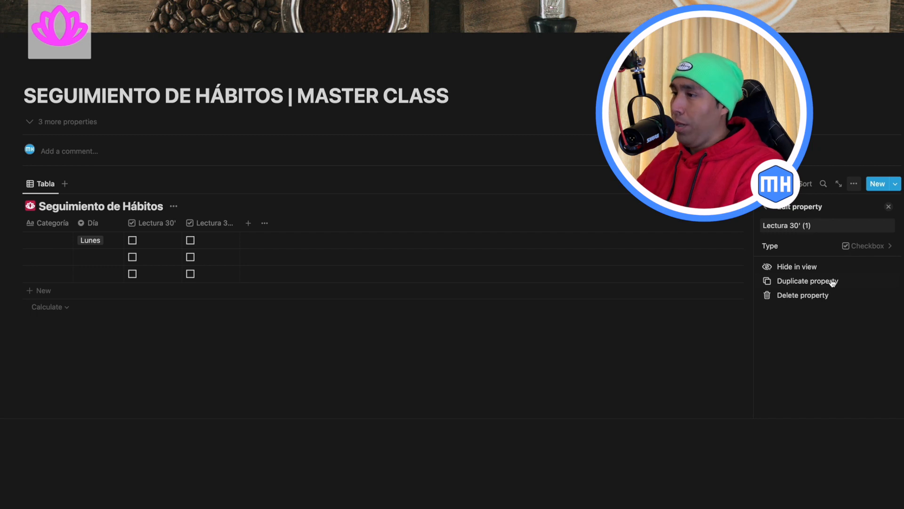
pyautogui.tripleClick(809, 226)
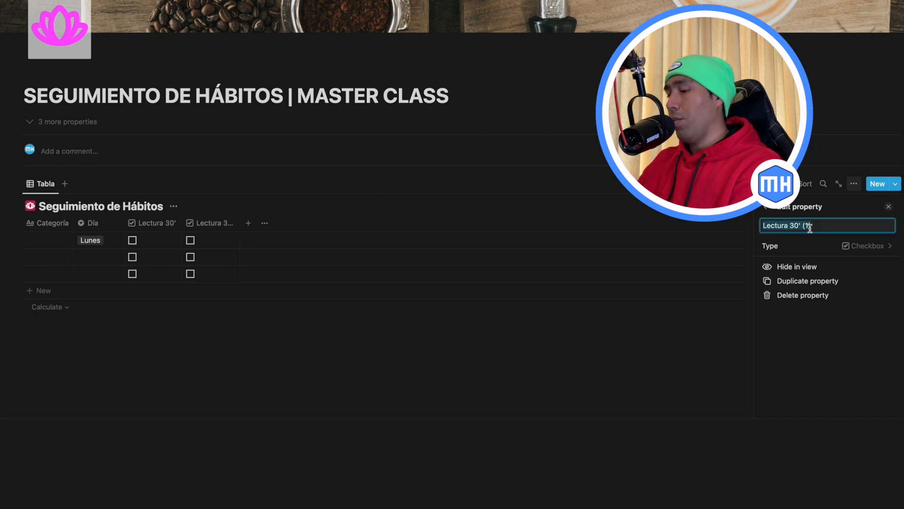
pyautogui.write('Journal')
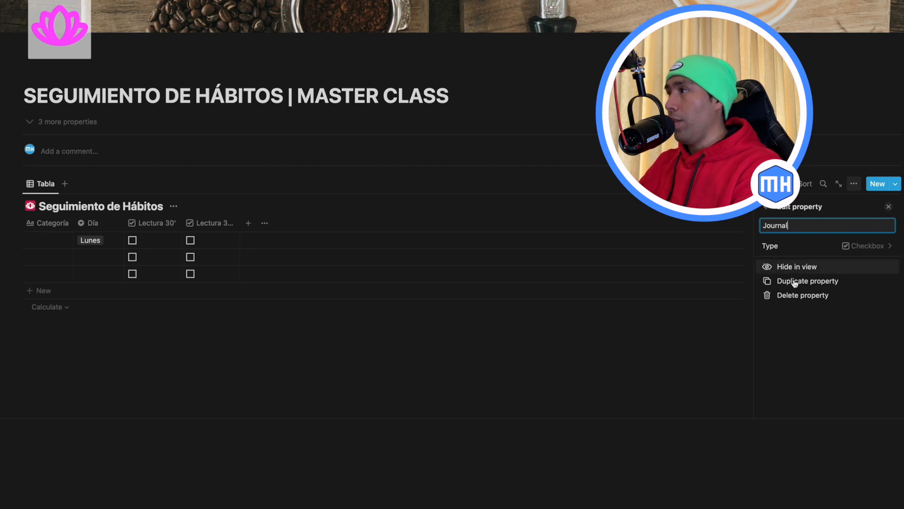
# Step: Duplicate the Journal property and rename the copy "Meditación"
pyautogui.click(793, 281)
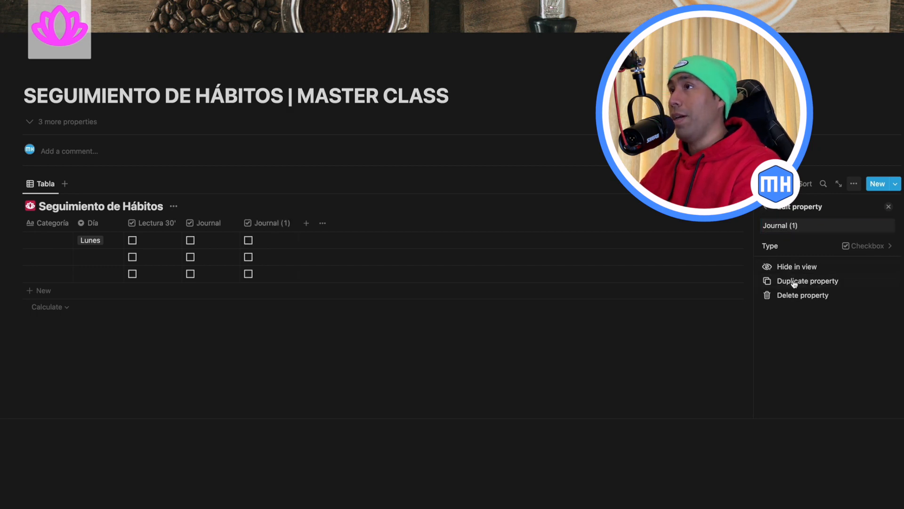
pyautogui.write('M')
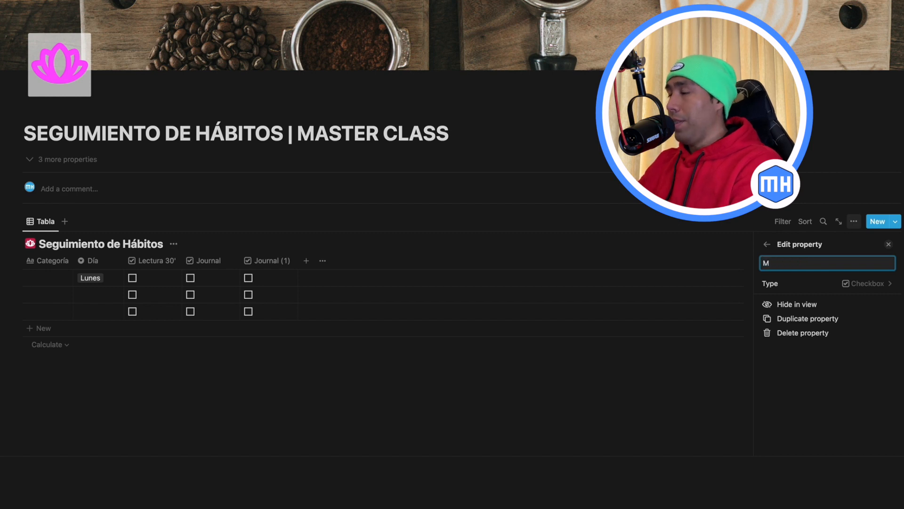
pyautogui.write('editación')
# Step: Duplicate the Meditación property, rename the copy "GYM", and close the view options
pyautogui.click(807, 319)
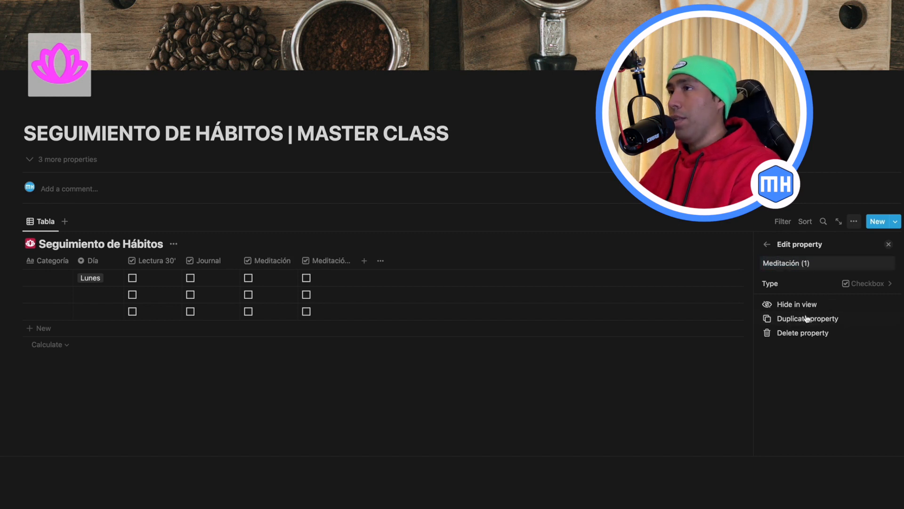
pyautogui.click(803, 262)
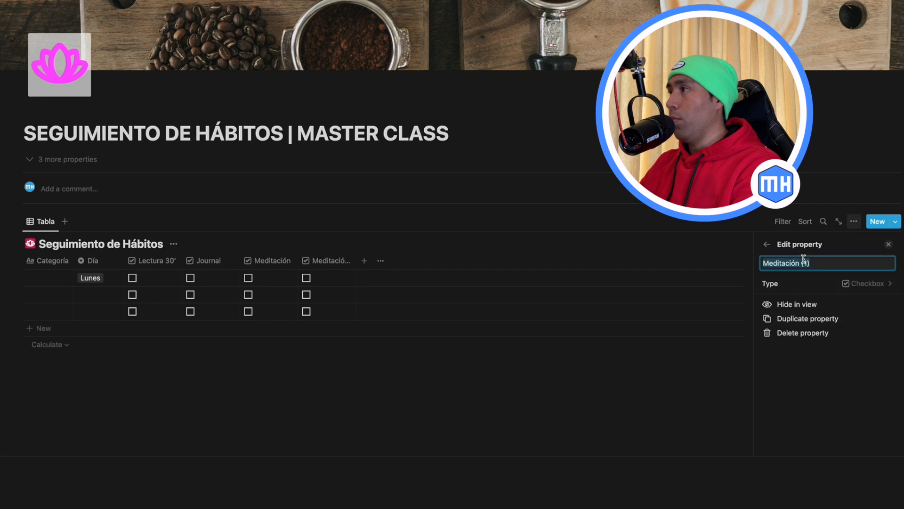
pyautogui.write('GYM')
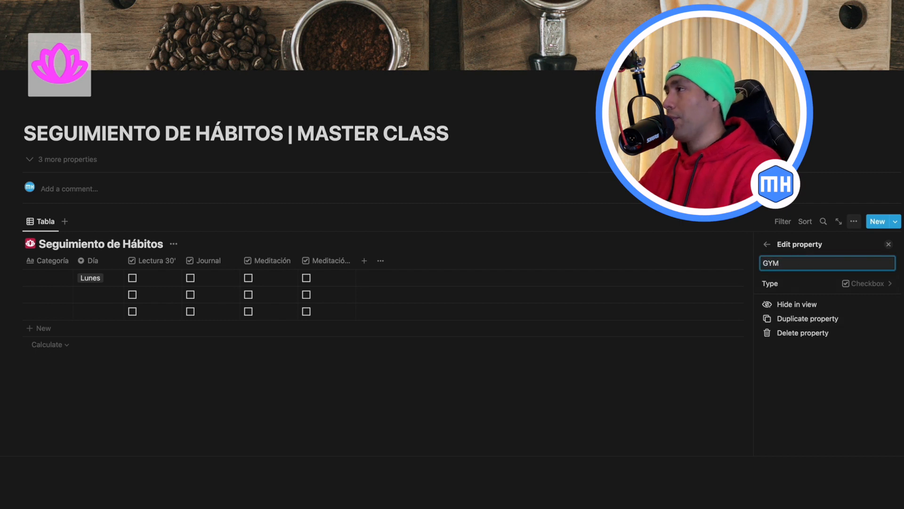
pyautogui.click(768, 244)
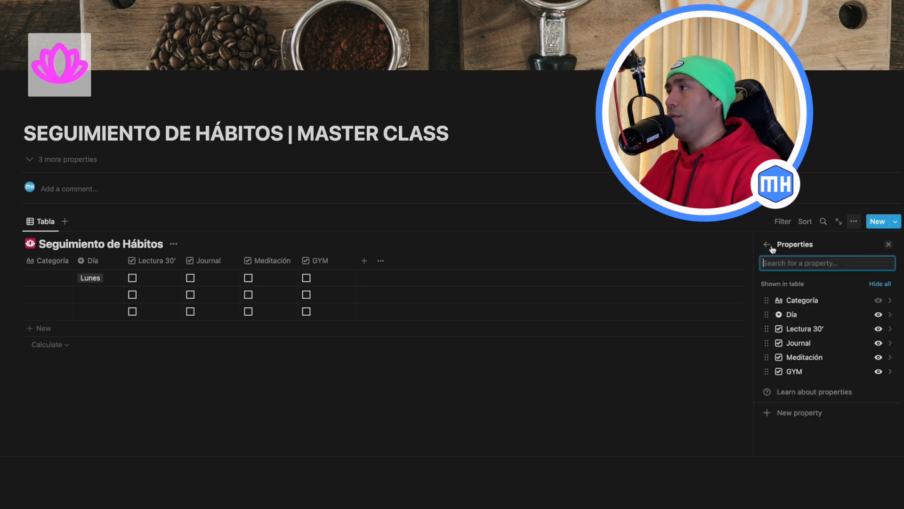
pyautogui.click(889, 245)
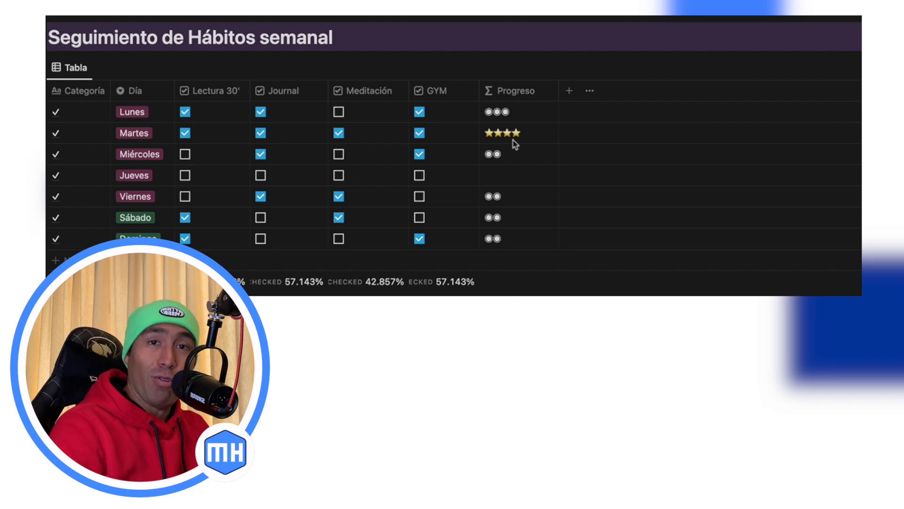
# Step: Uncheck GYM and Meditación for Martes in the finished "Seguimiento de Hábitos semanal" table
pyautogui.click(419, 135)
pyautogui.click(339, 134)
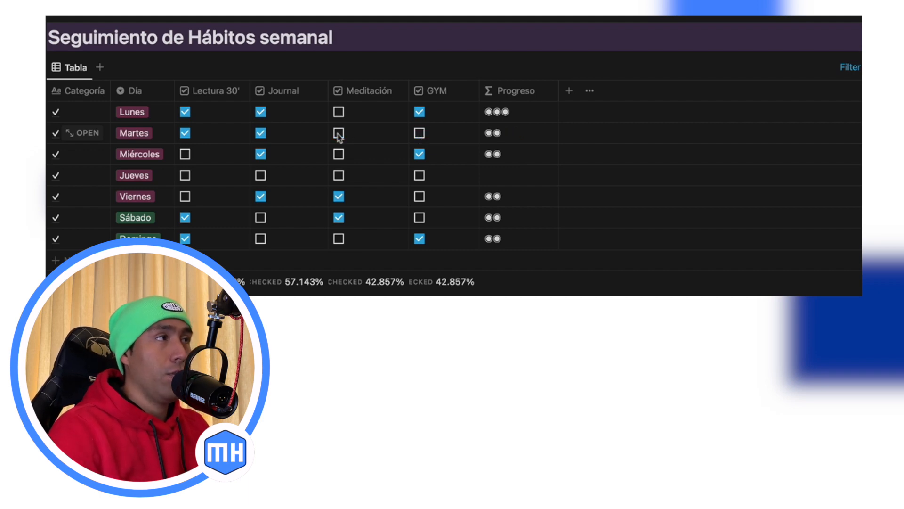
# Step: Uncheck Journal for Martes in the finished weekly table and open its Progreso formula
pyautogui.click(260, 134)
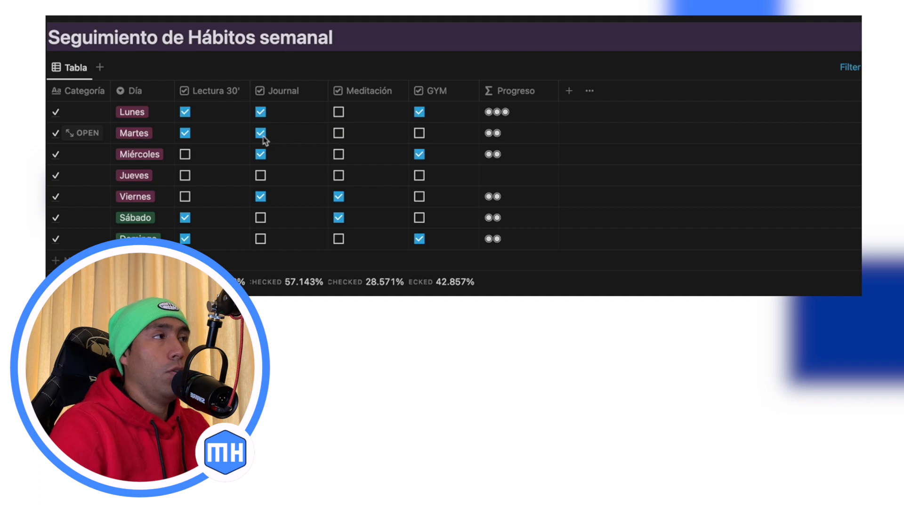
pyautogui.click(185, 134)
pyautogui.click(185, 134)
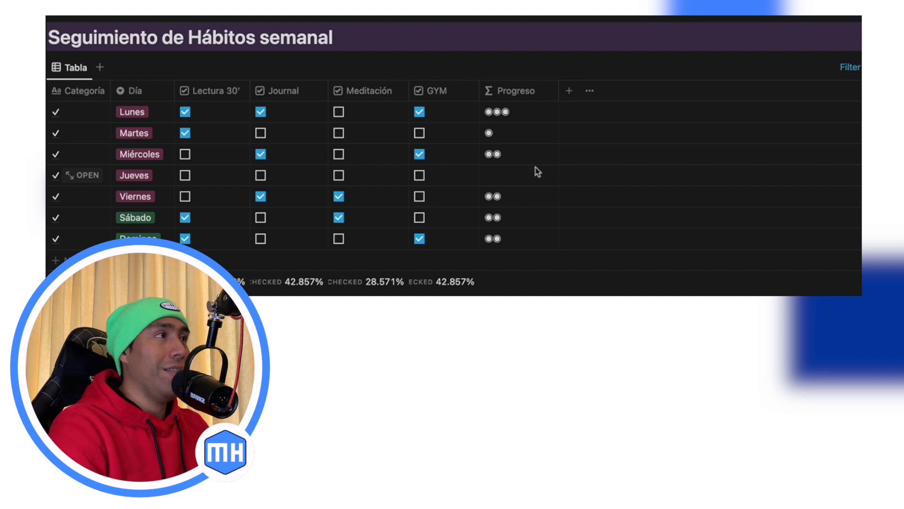
pyautogui.click(524, 116)
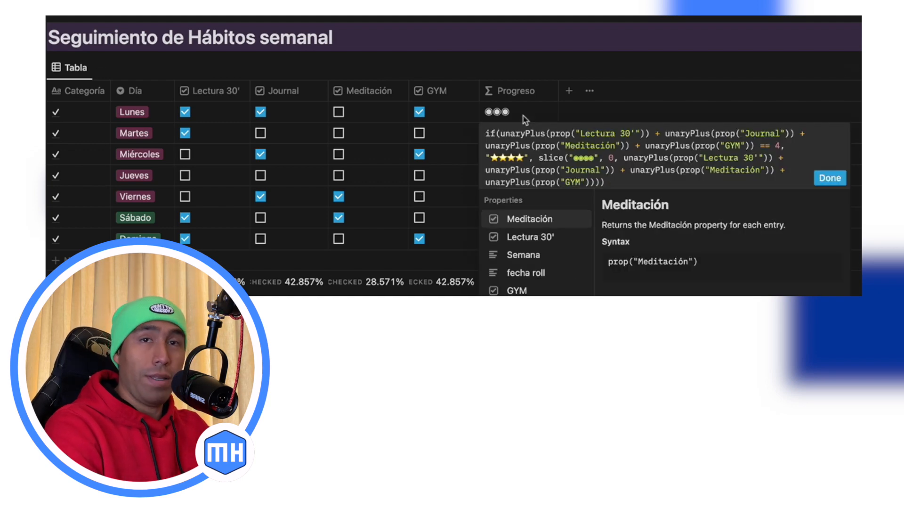
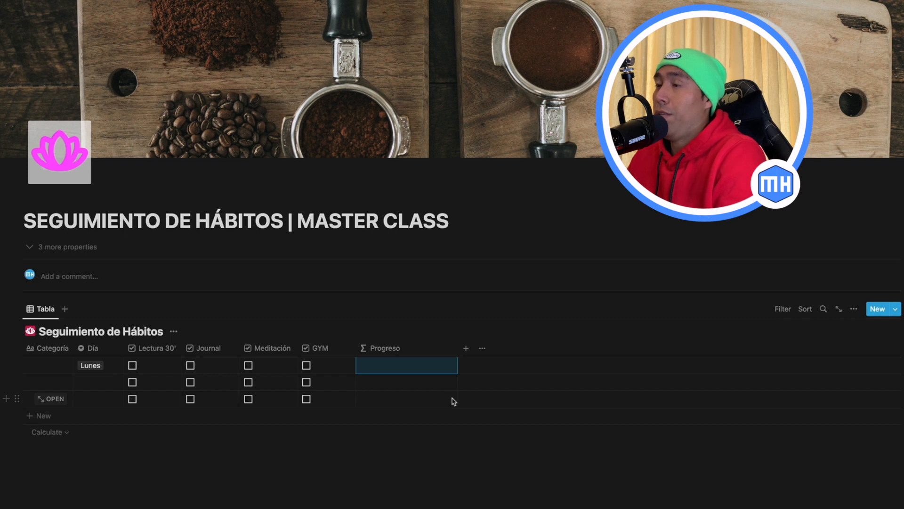
# Step: Set the Progreso formula to return four stars when all four habits are checked, otherwise slice the four dots by the checked count; narrow the column
pyautogui.click(416, 373)
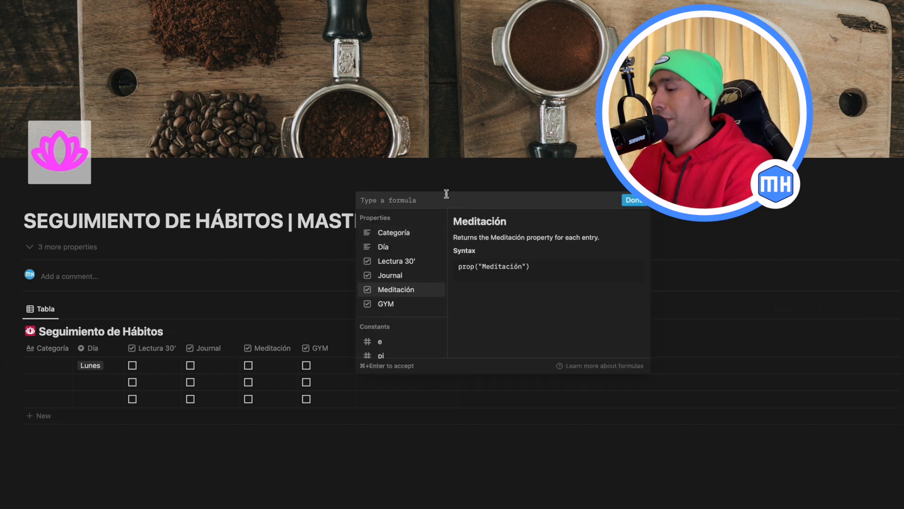
pyautogui.write('if(unaryPlus(prop("Lectura 30\'")) + unaryPlus(prop("Journal")) + unaryPlus(prop("Meditación")) + unaryPlus(prop("GYM")) == 4, "⭐⭐⭐⭐", slice("🟢🟢🟢🟢", 0, unaryPlus(prop("Lectura 30\'")) + unaryPlus(prop("Journal")) + unaryPlus(prop("Meditación")) + unaryPlus(prop("GYM"))))')
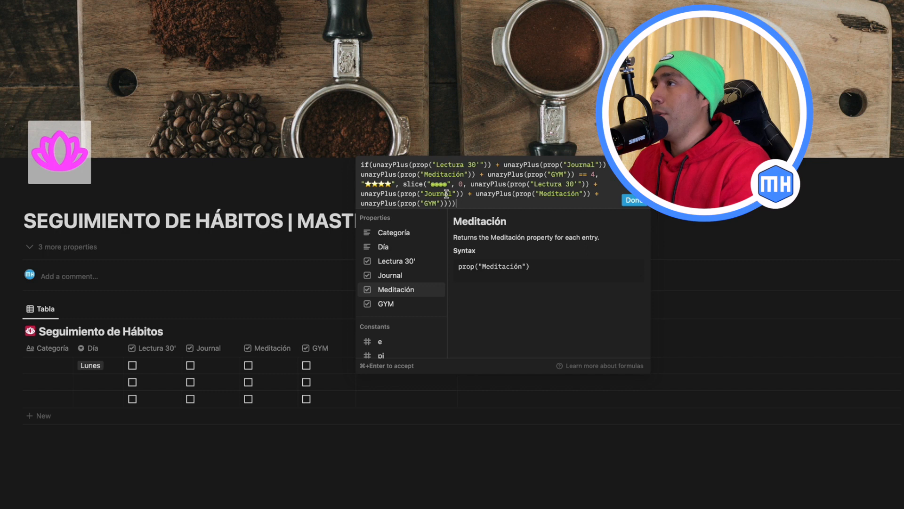
pyautogui.click(630, 202)
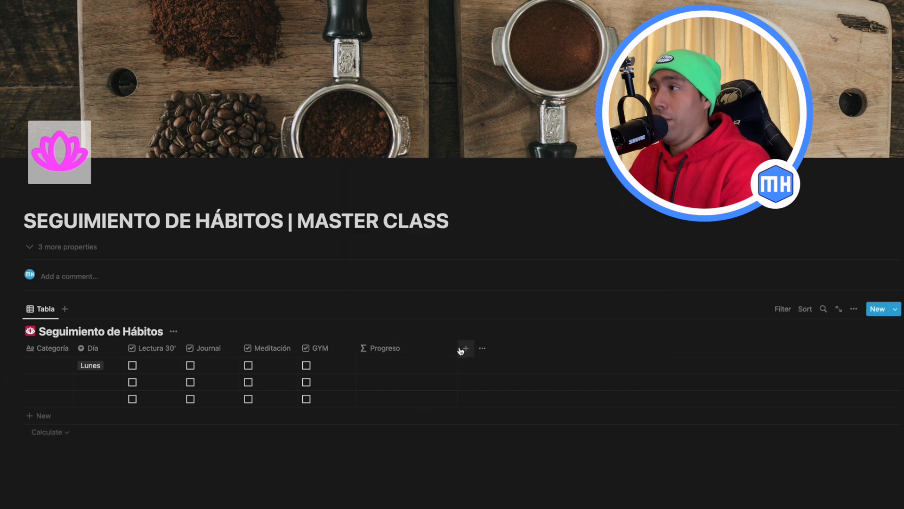
pyautogui.moveTo(458, 348); pyautogui.dragTo(407, 346)
# Step: Test the Progreso formula by checking GYM, Meditación, Journal and Lectura 30' for Lunes and unchecking all four again
pyautogui.click(306, 365)
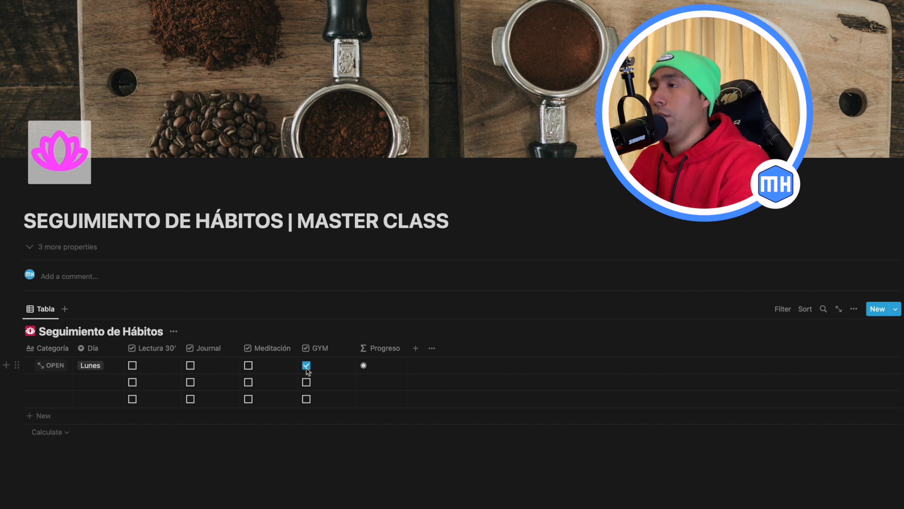
pyautogui.click(248, 366)
pyautogui.click(190, 366)
pyautogui.click(133, 365)
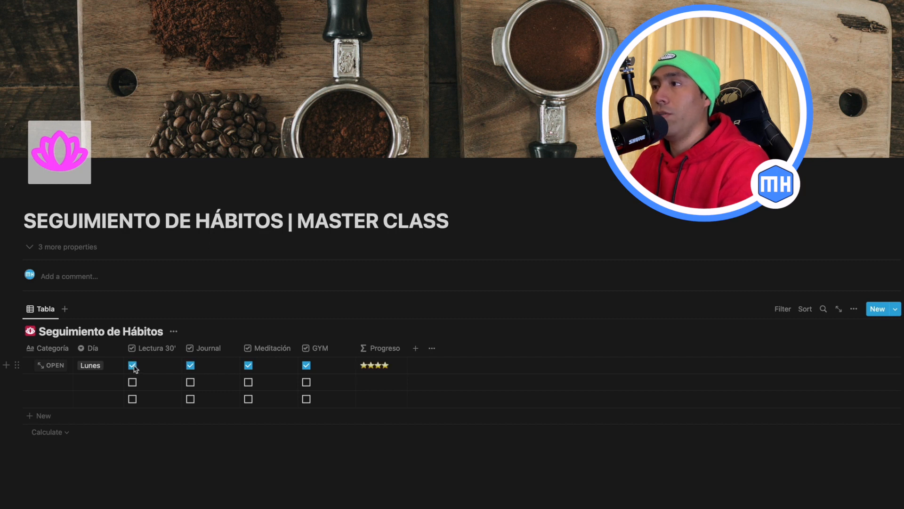
pyautogui.click(132, 365)
pyautogui.click(190, 366)
pyautogui.click(248, 366)
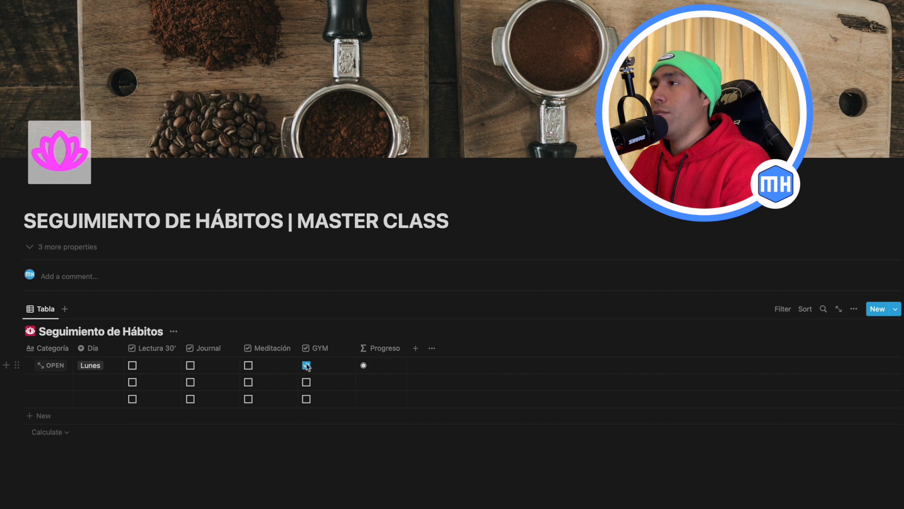
pyautogui.click(306, 366)
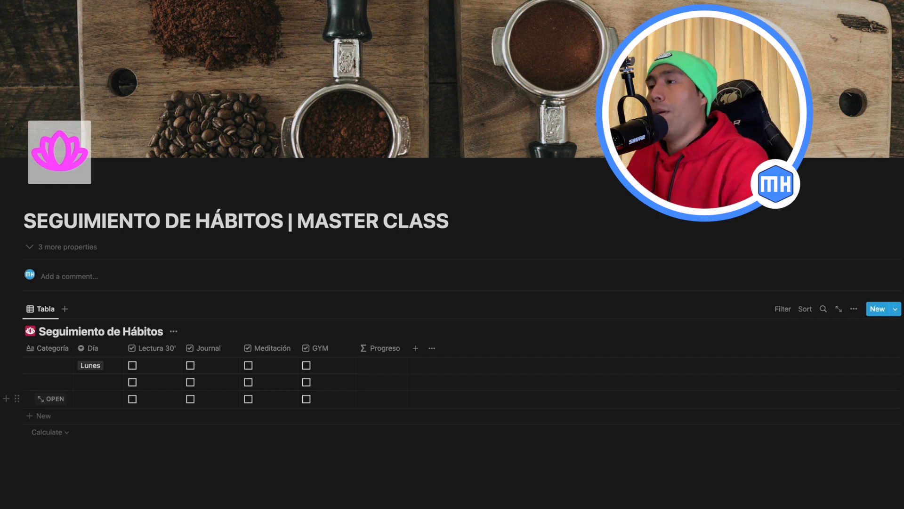
# Step: Delete all three rows of the Seguimiento de Hábitos table
pyautogui.moveTo(1, 403); pyautogui.dragTo(38, 363)
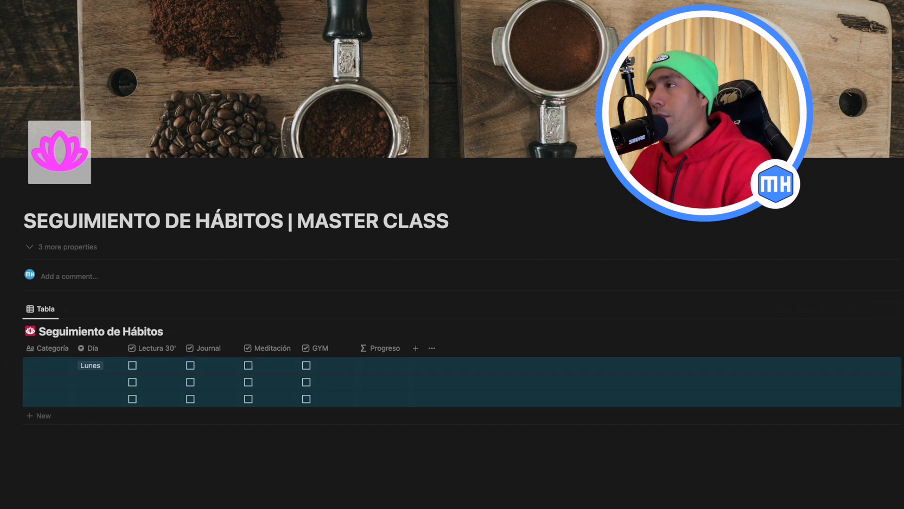
pyautogui.press('Delete')
# Step: Insert a new inline database below the Seguimiento de Hábitos table and title it "Semanas"
pyautogui.scroll(-2, 43, 398)
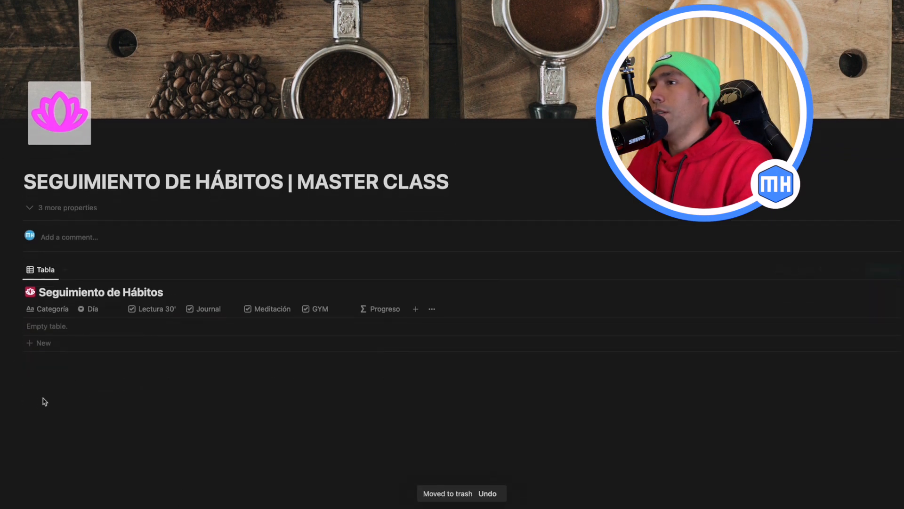
pyautogui.click(9, 269)
pyautogui.write('/in')
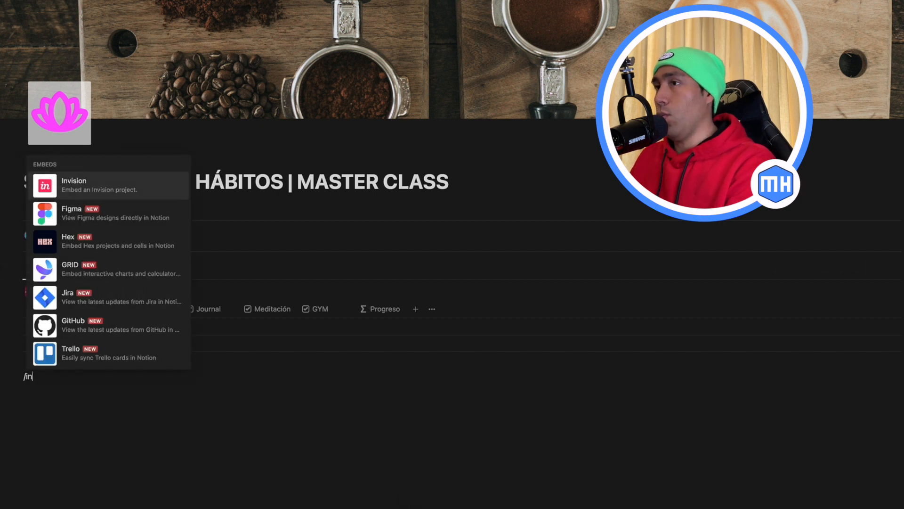
pyautogui.scroll(-2, 103, 299)
pyautogui.scroll(-1, 104, 299)
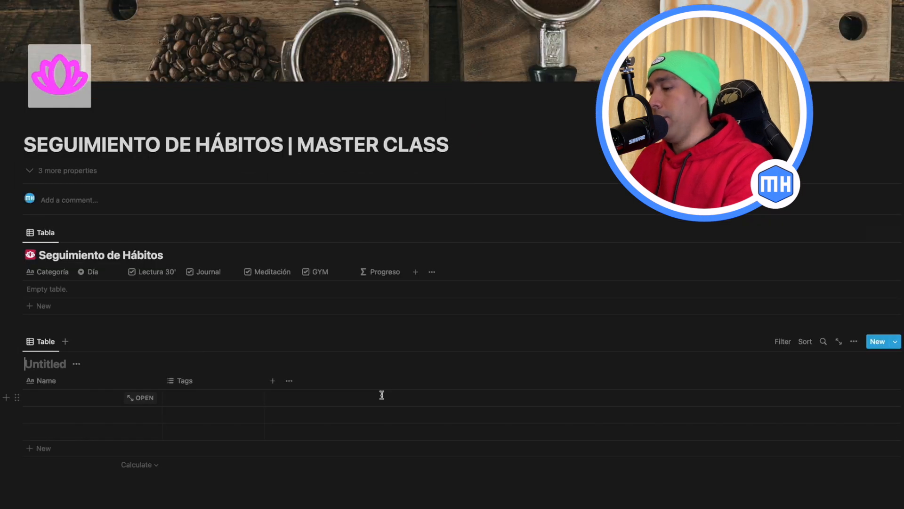
pyautogui.write('Semanas')
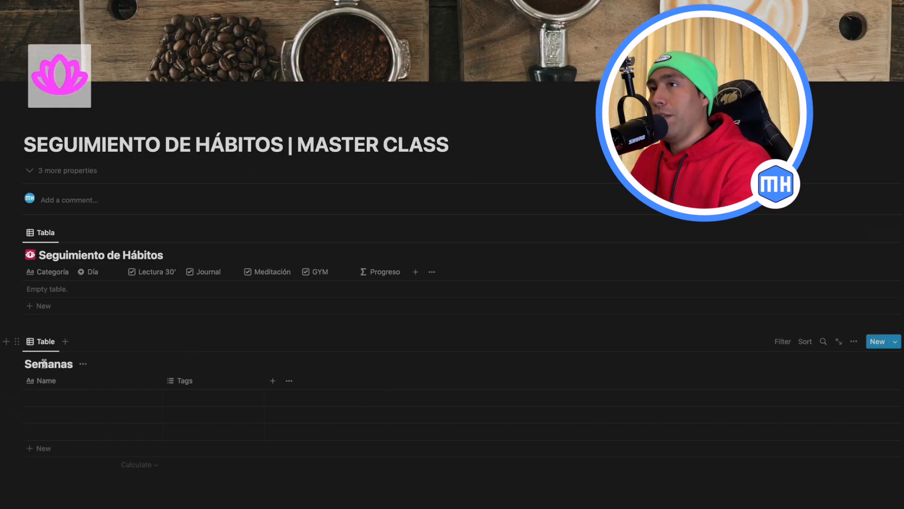
# Step: Rename the Semanas database's table view as "Tabla" and close the view options
pyautogui.click(46, 340)
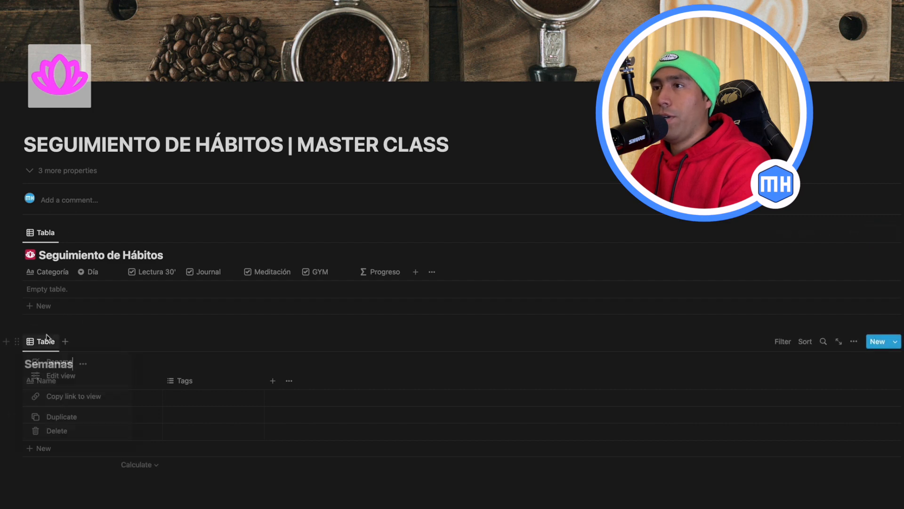
pyautogui.click(51, 362)
pyautogui.write('Tabla')
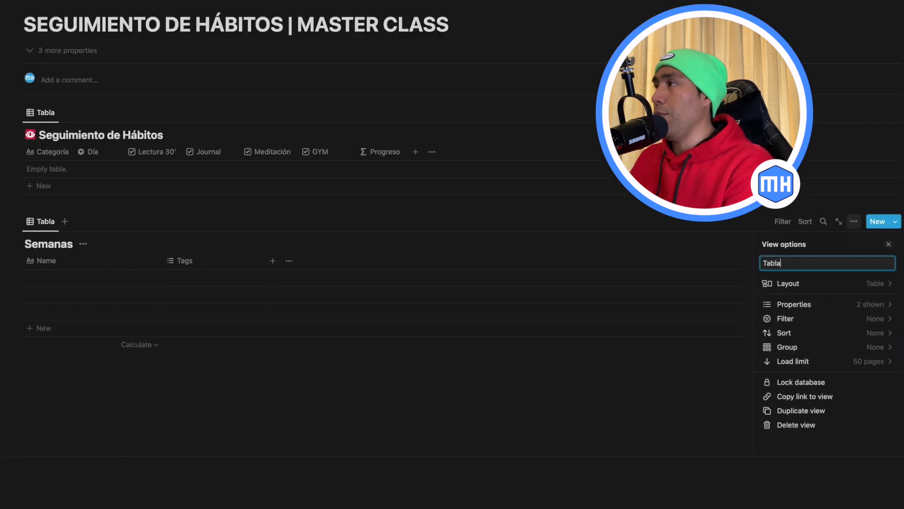
pyautogui.click(888, 244)
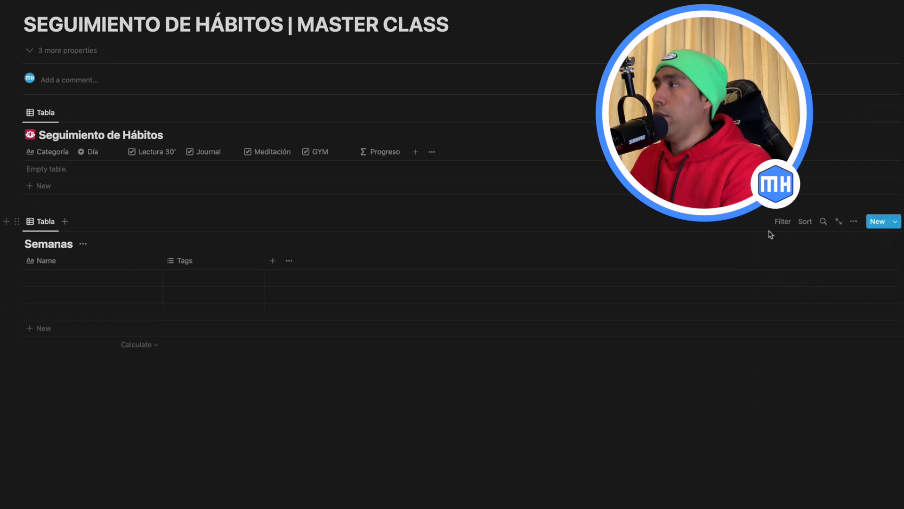
# Step: Open the Semanas database as a full page and give it a custom icon from the copied image link
pyautogui.click(837, 221)
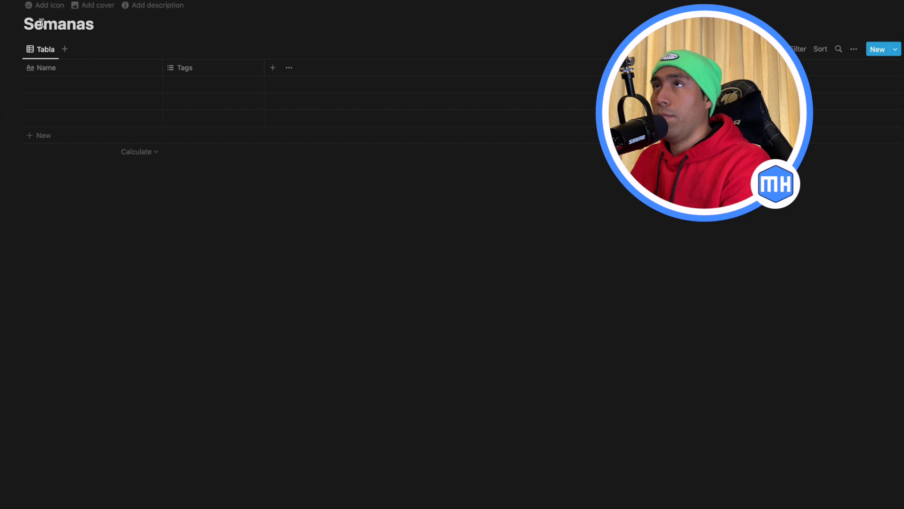
pyautogui.click(38, 5)
pyautogui.click(31, 25)
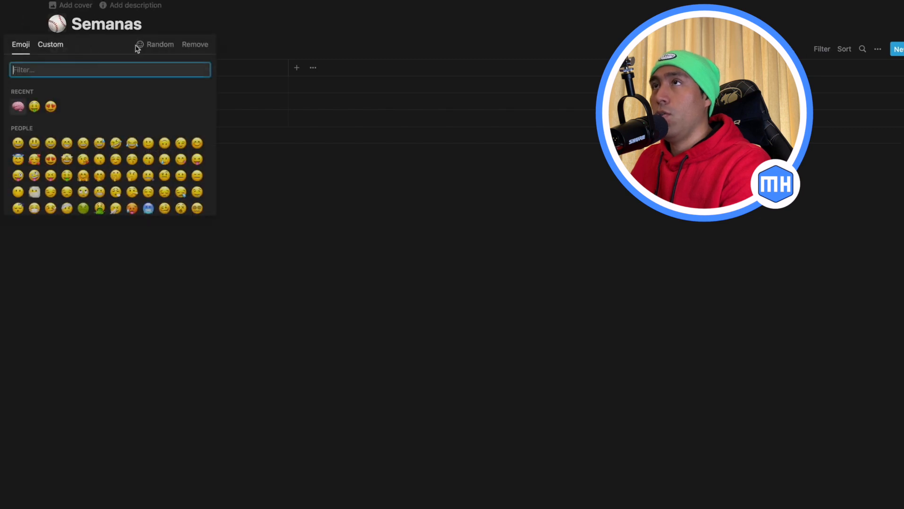
pyautogui.click(50, 44)
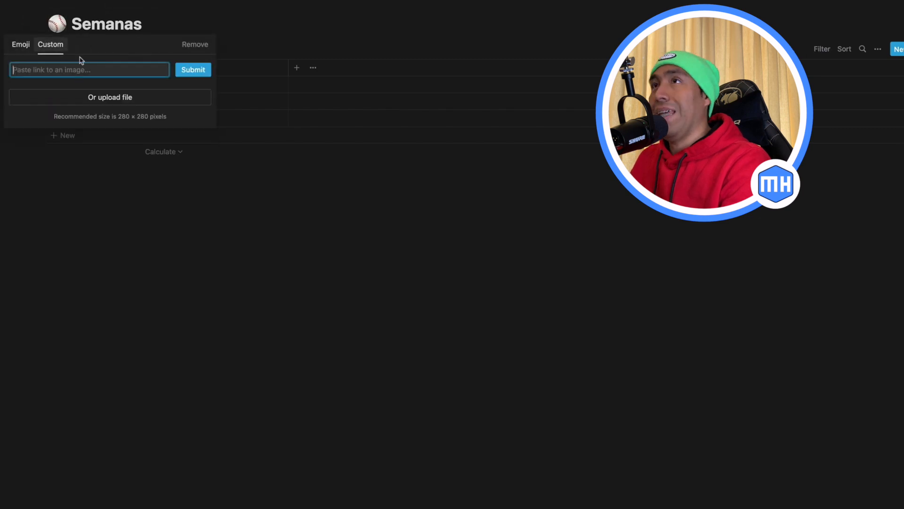
pyautogui.press('super+v')
pyautogui.click(180, 69)
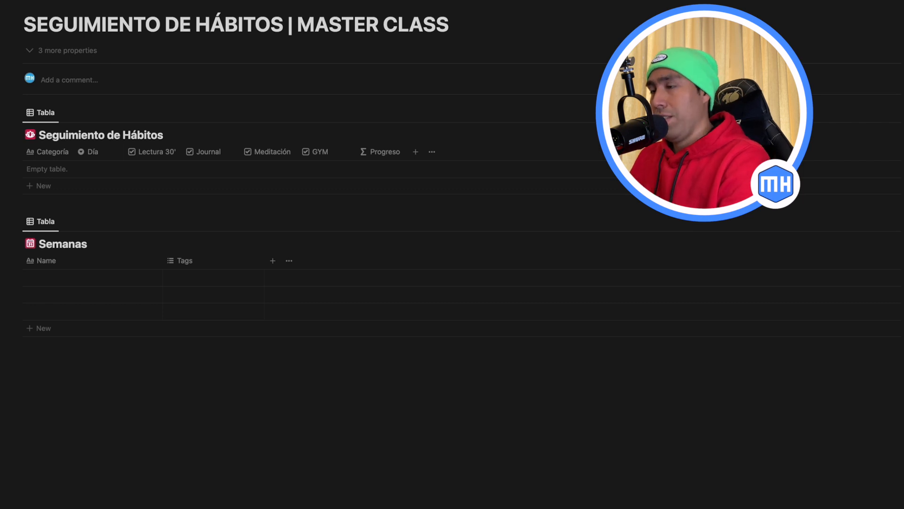
# Step: Rename the Name property of the Semanas database as "Semana" and narrow its column
pyautogui.click(56, 262)
pyautogui.click(61, 281)
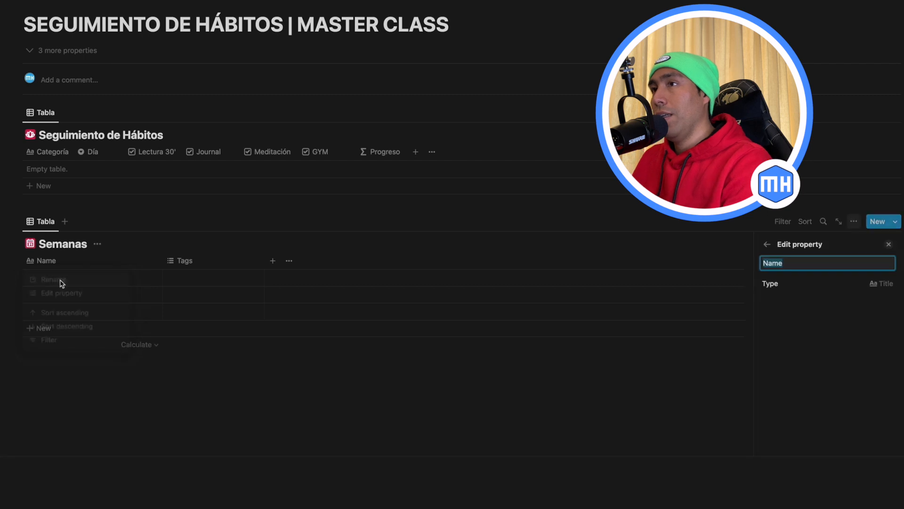
pyautogui.write('Semana')
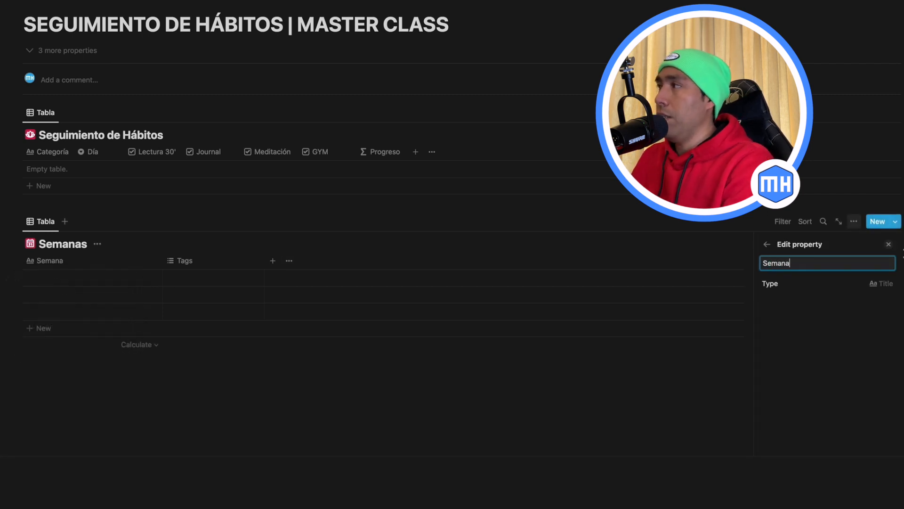
pyautogui.click(890, 246)
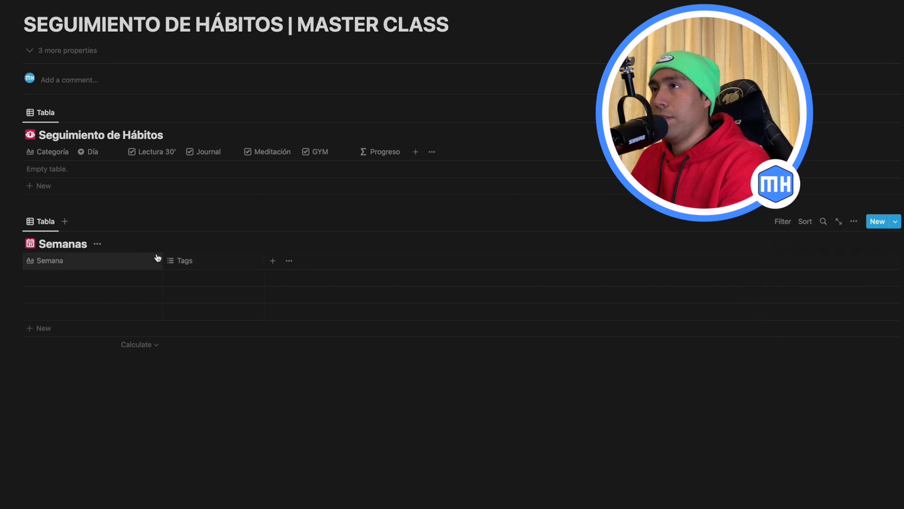
pyautogui.moveTo(161, 256); pyautogui.dragTo(114, 256)
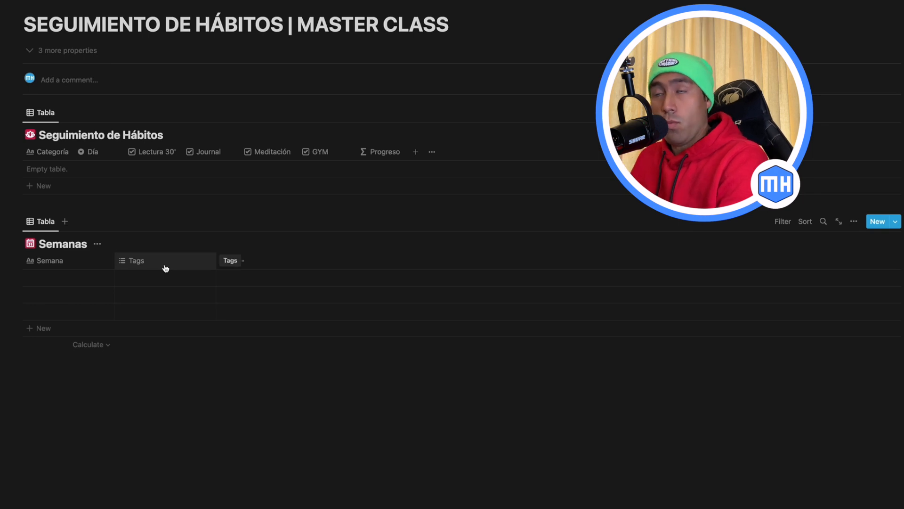
# Step: Rename the Tags property of the Semanas database as "Año" and change its type to Select
pyautogui.click(164, 264)
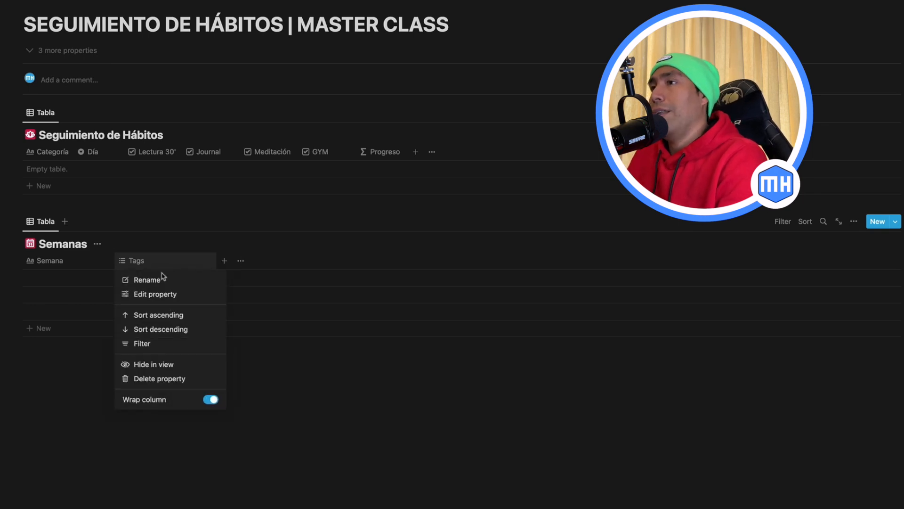
pyautogui.click(158, 293)
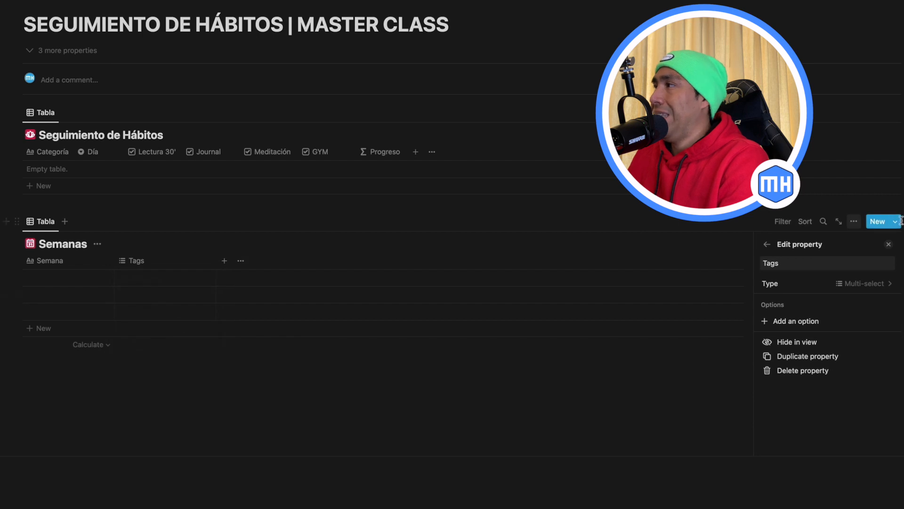
pyautogui.click(831, 261)
pyautogui.write('Año')
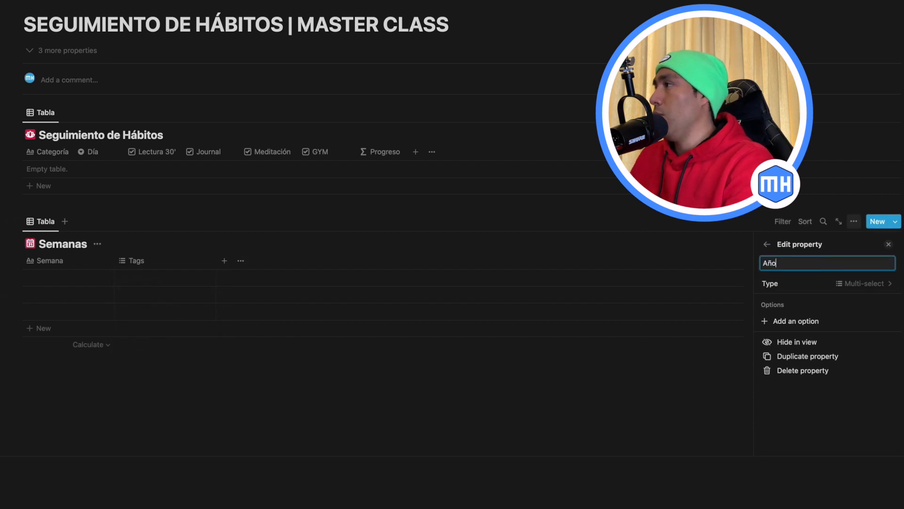
pyautogui.click(846, 282)
pyautogui.click(793, 245)
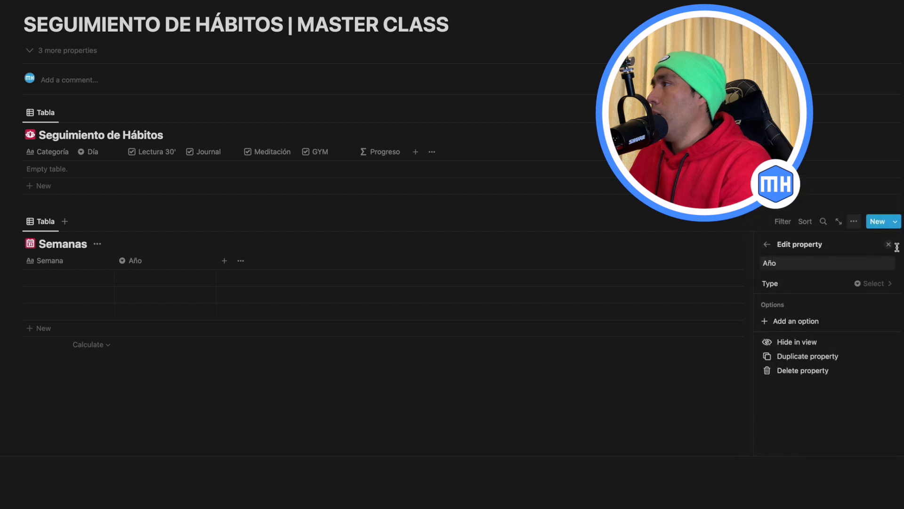
# Step: Add the options 2022 and 2023 to the Año property, place 2022 first, and close the property settings
pyautogui.click(790, 324)
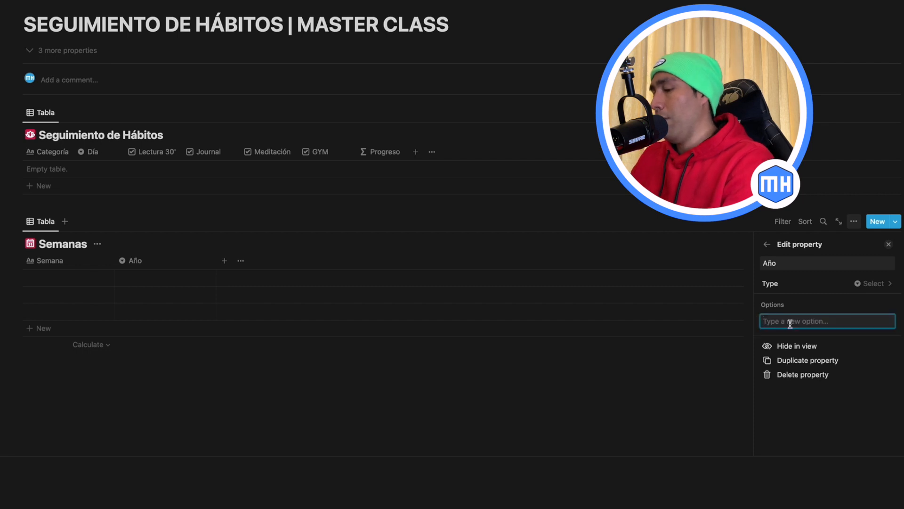
pyautogui.write('2022')
pyautogui.press('Return')
pyautogui.write('2023')
pyautogui.press('Return')
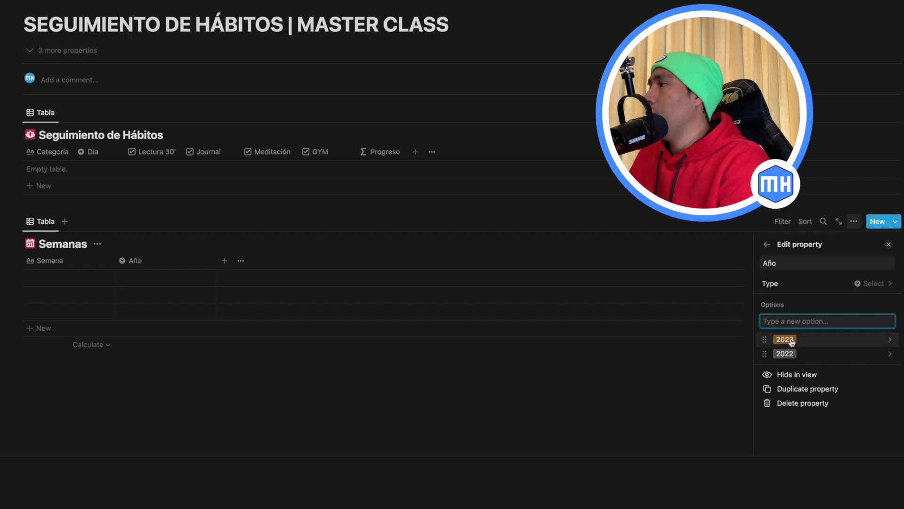
pyautogui.moveTo(764, 351); pyautogui.dragTo(764, 336)
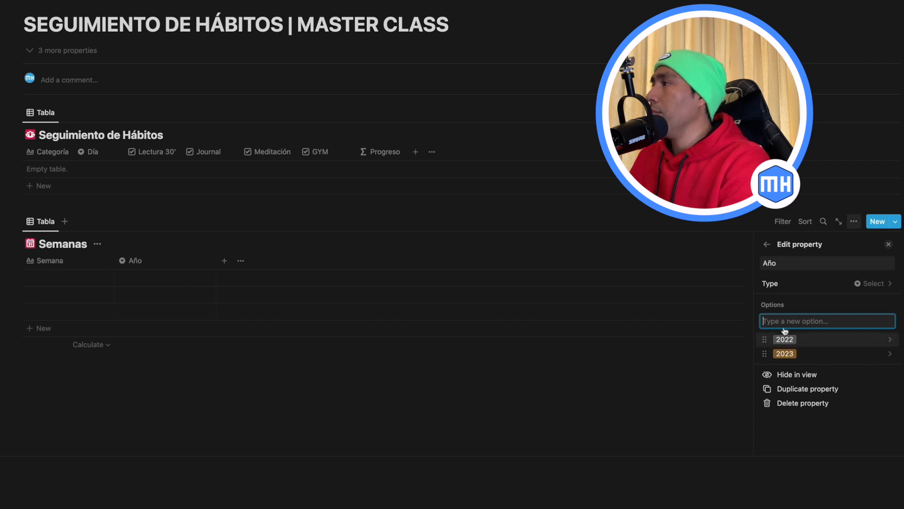
pyautogui.click(888, 244)
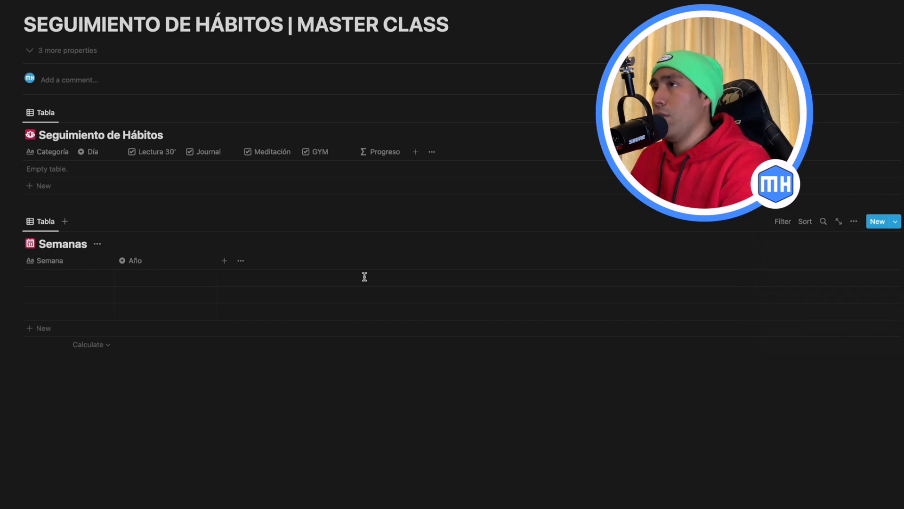
# Step: Narrow the Año column of the Semanas database and add a Date property named "Fecha"
pyautogui.moveTo(216, 263); pyautogui.dragTo(156, 264)
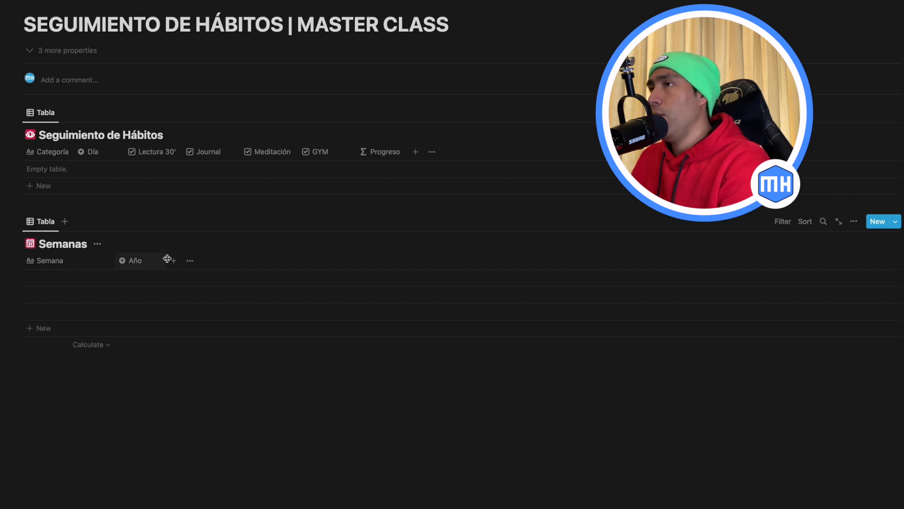
pyautogui.click(173, 261)
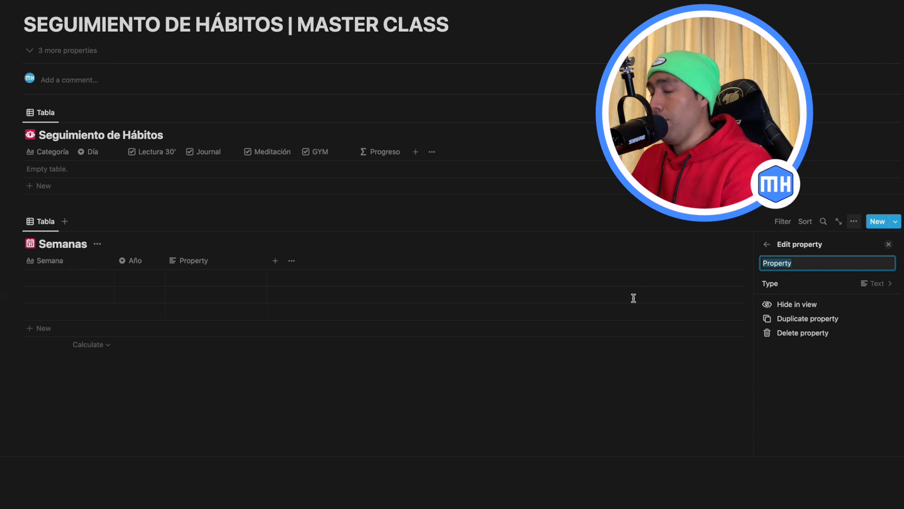
pyautogui.write('Fecha')
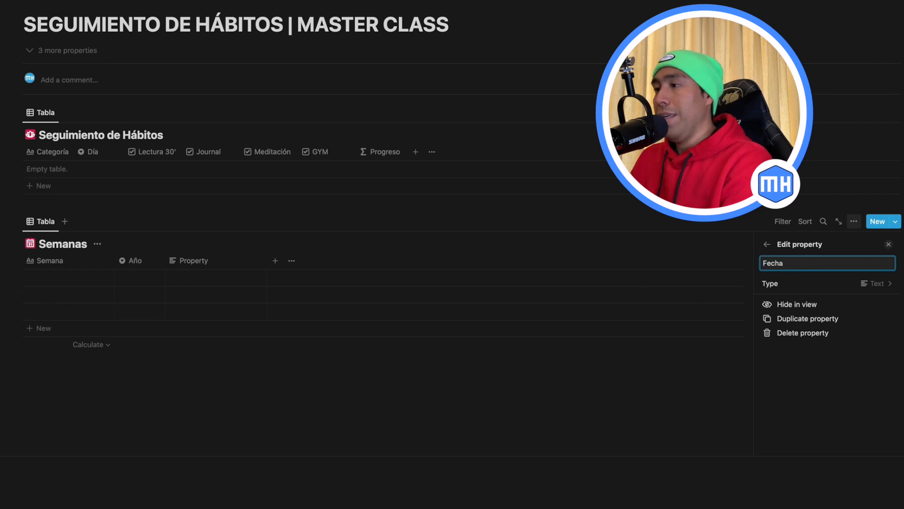
pyautogui.click(877, 282)
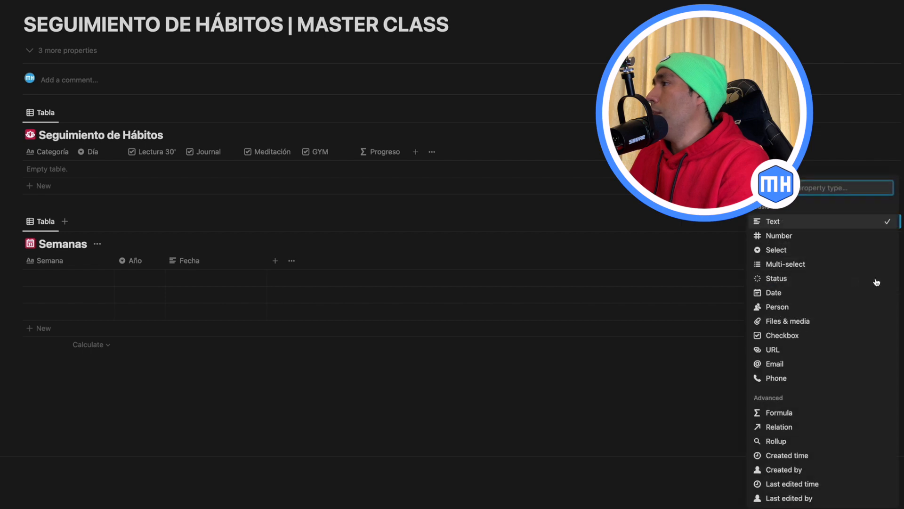
pyautogui.click(777, 294)
pyautogui.click(893, 245)
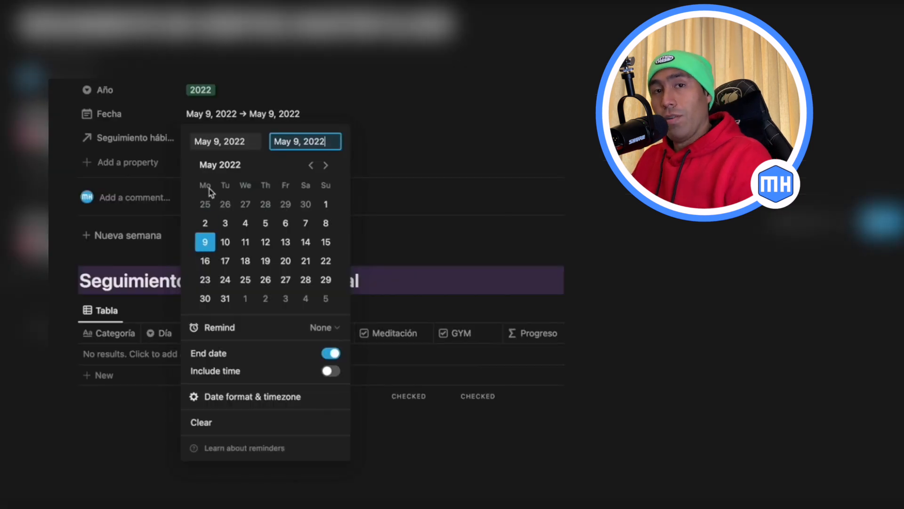
pyautogui.click(326, 242)
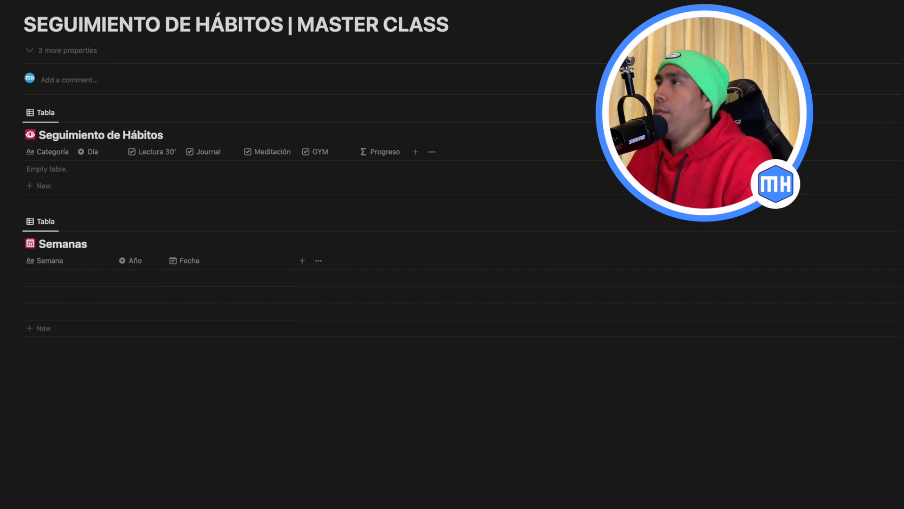
# Step: Add a property named "Semanas" to the Seguimiento de Hábitos database as a Relation to this page's Semanas database
pyautogui.click(416, 154)
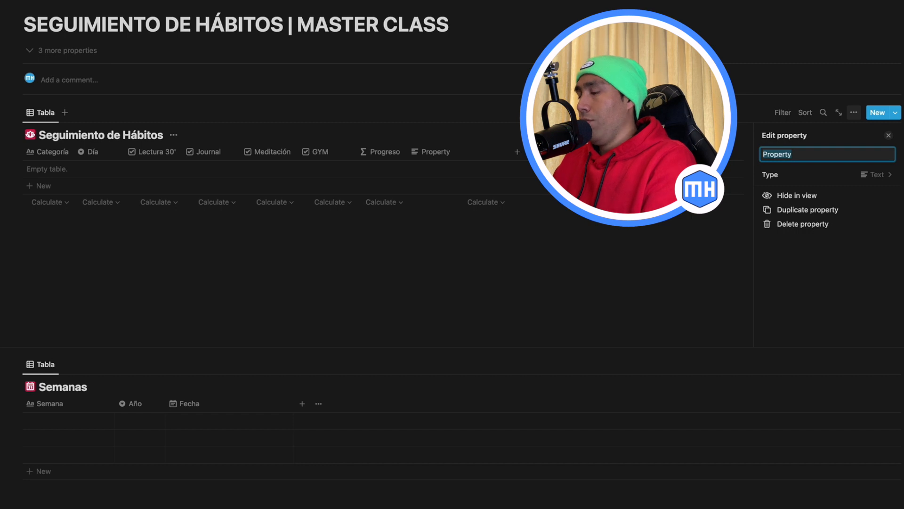
pyautogui.write('Semanas')
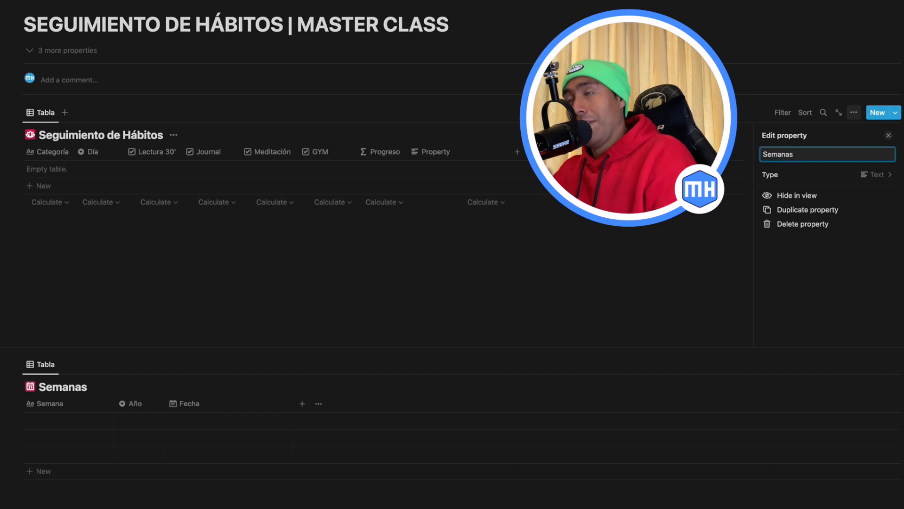
pyautogui.click(862, 179)
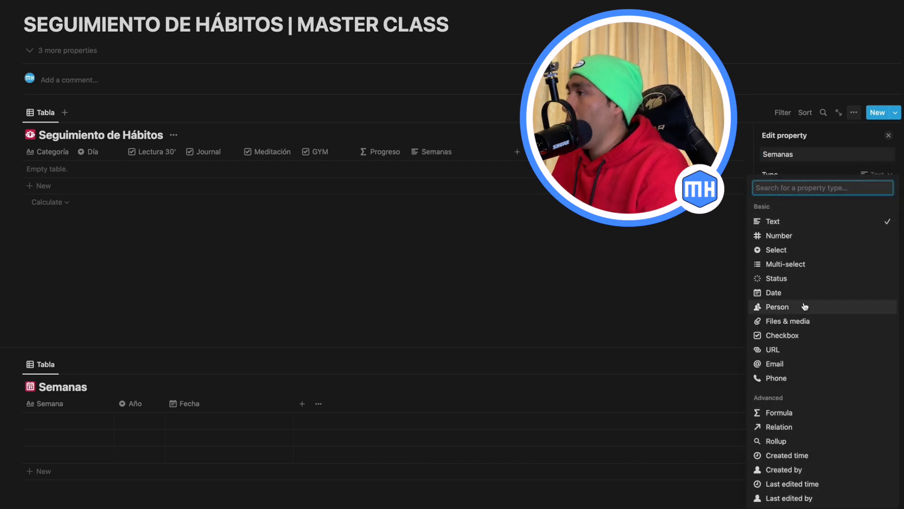
pyautogui.click(781, 426)
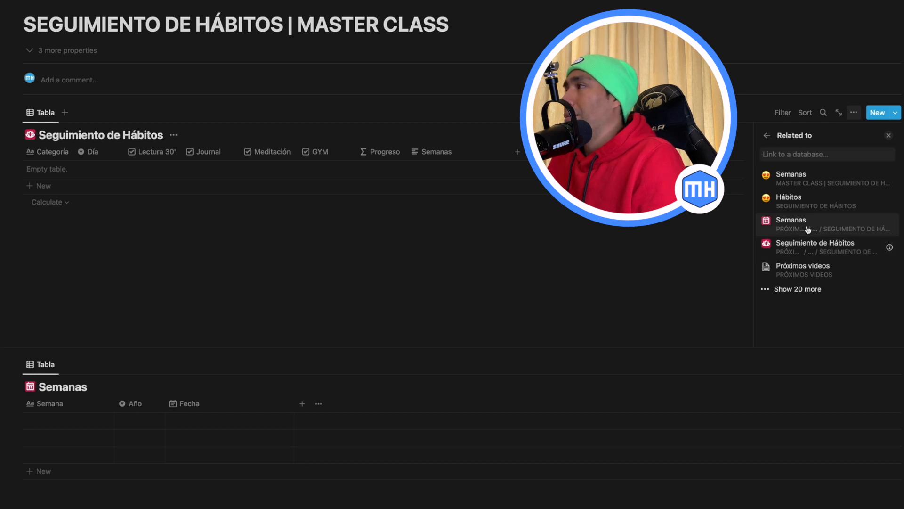
pyautogui.click(808, 230)
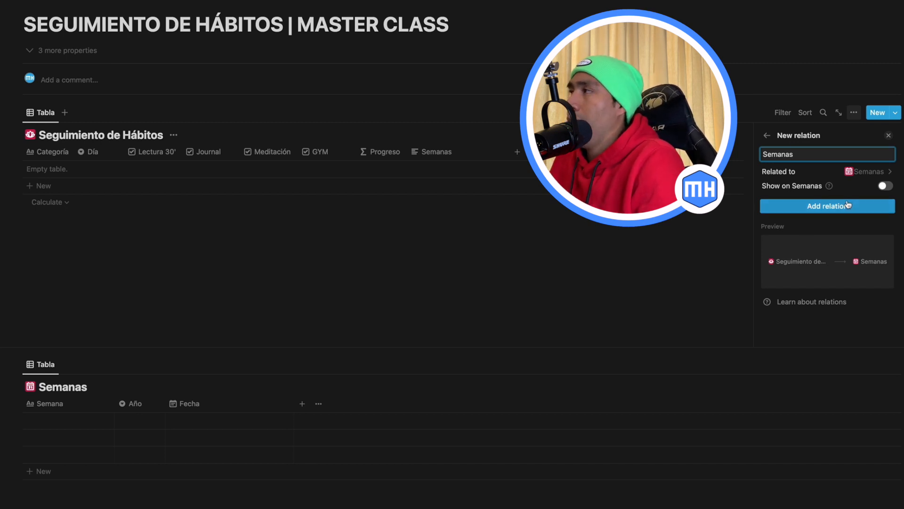
# Step: Show the relation on Semanas with the related property named "Hábitos", then add the relation and close the property settings
pyautogui.click(883, 186)
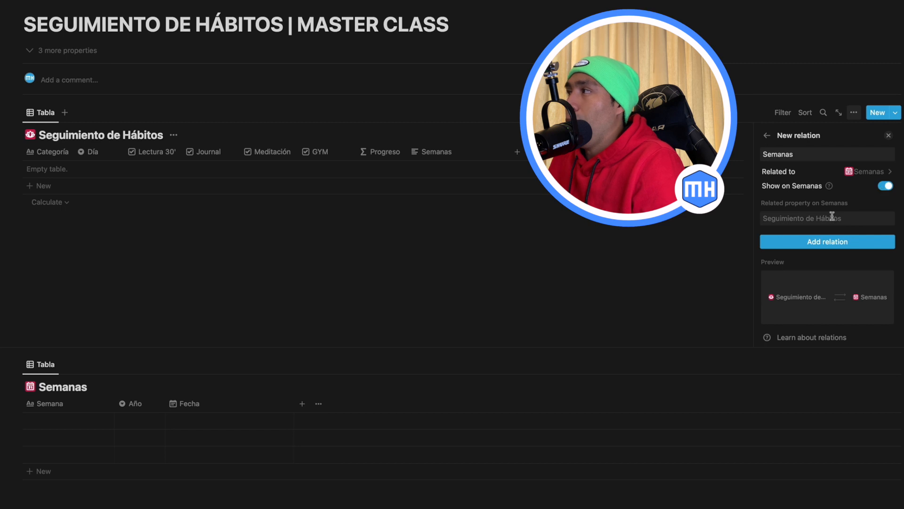
pyautogui.click(829, 218)
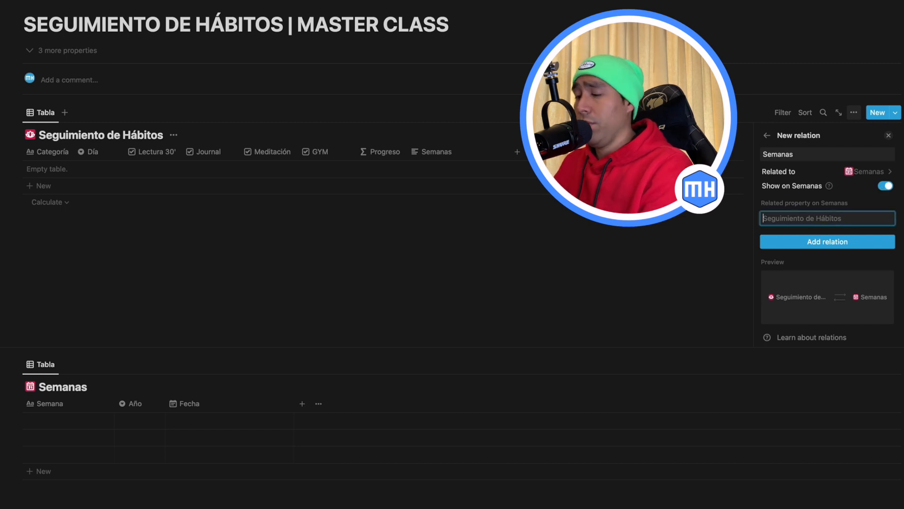
pyautogui.write('Hábitos')
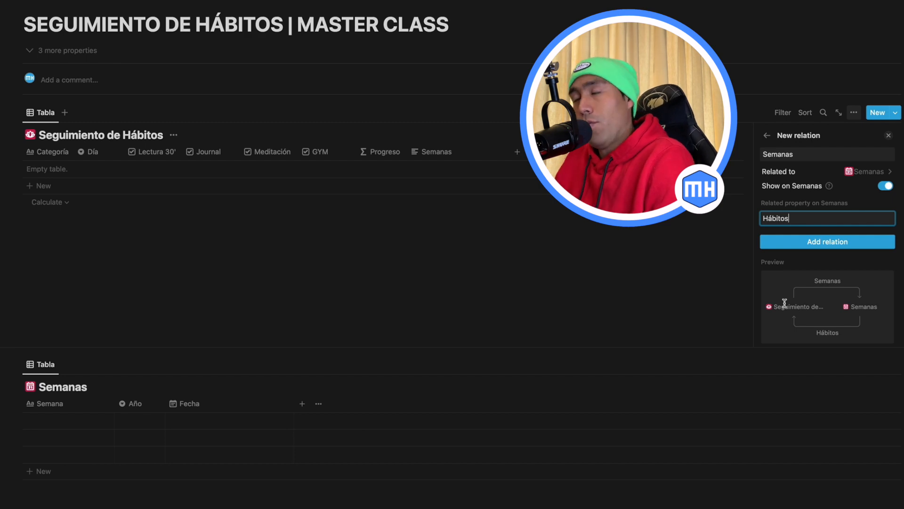
pyautogui.click(836, 243)
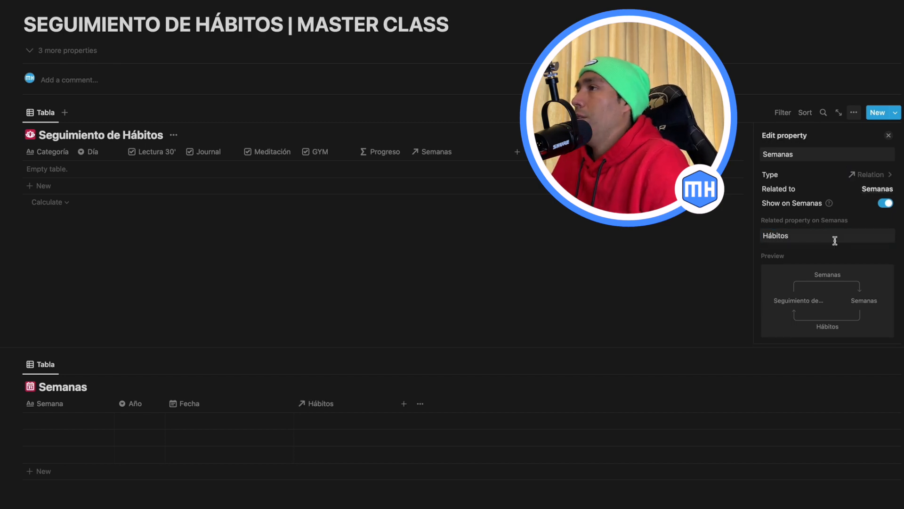
pyautogui.click(889, 137)
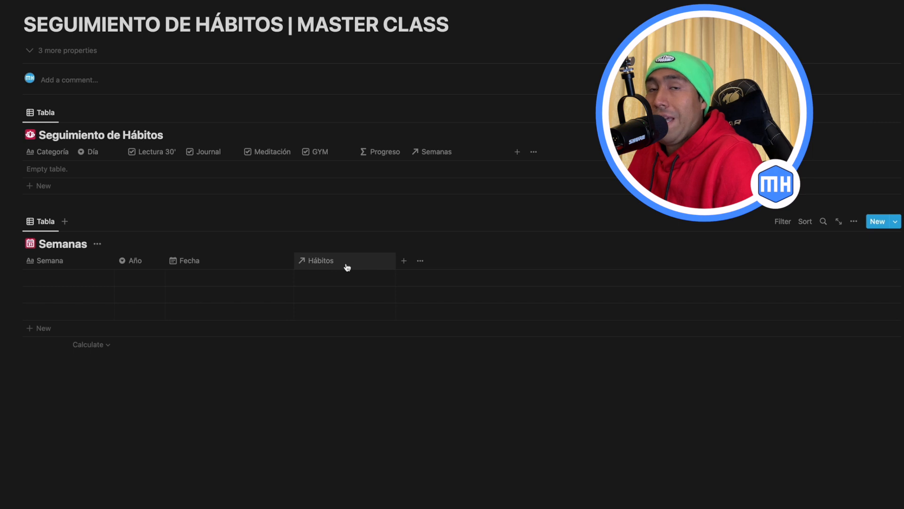
# Step: Add three empty rows to the Seguimiento de Hábitos database
pyautogui.click(290, 187)
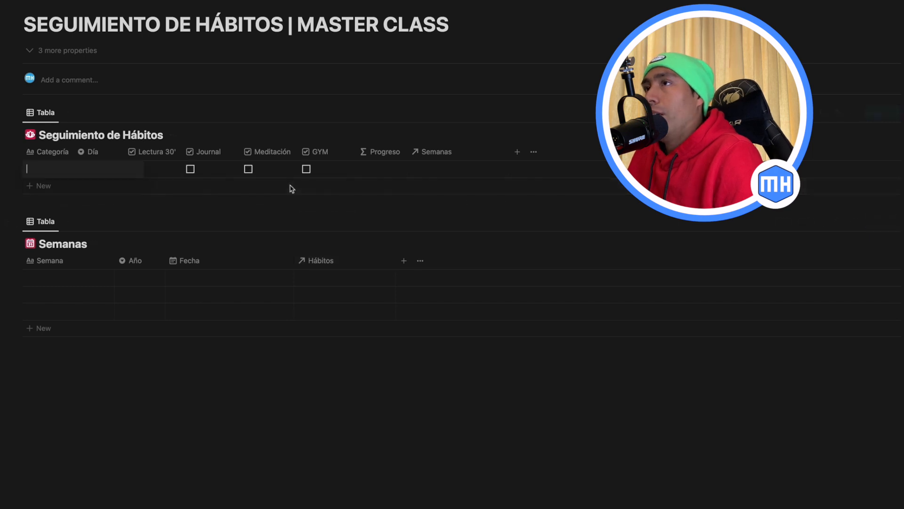
pyautogui.click(204, 188)
pyautogui.click(207, 206)
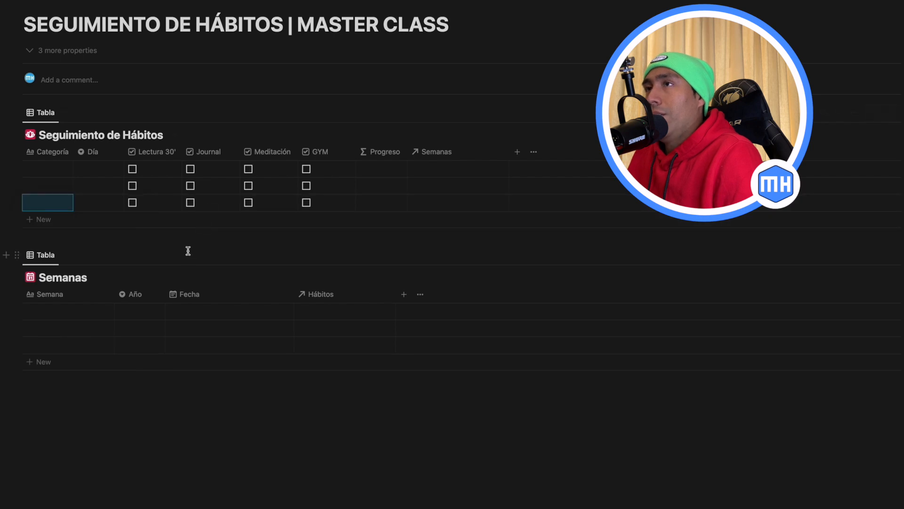
# Step: Check which pages can be linked through the Semanas and Hábitos relations in both databases, without linking any
pyautogui.click(442, 173)
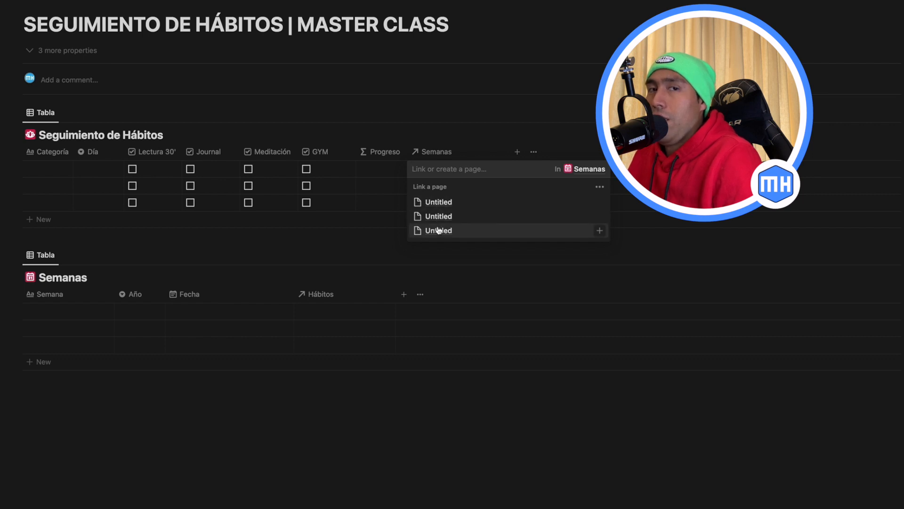
pyautogui.click(335, 260)
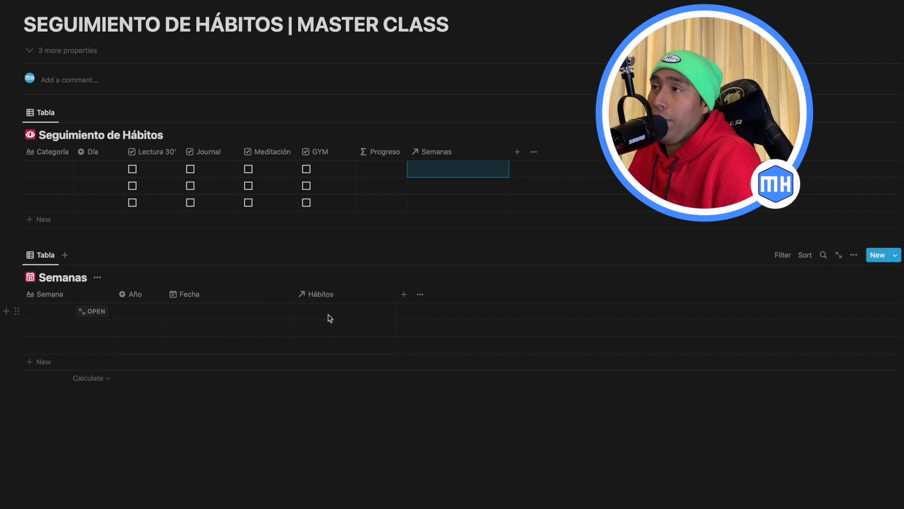
pyautogui.click(307, 313)
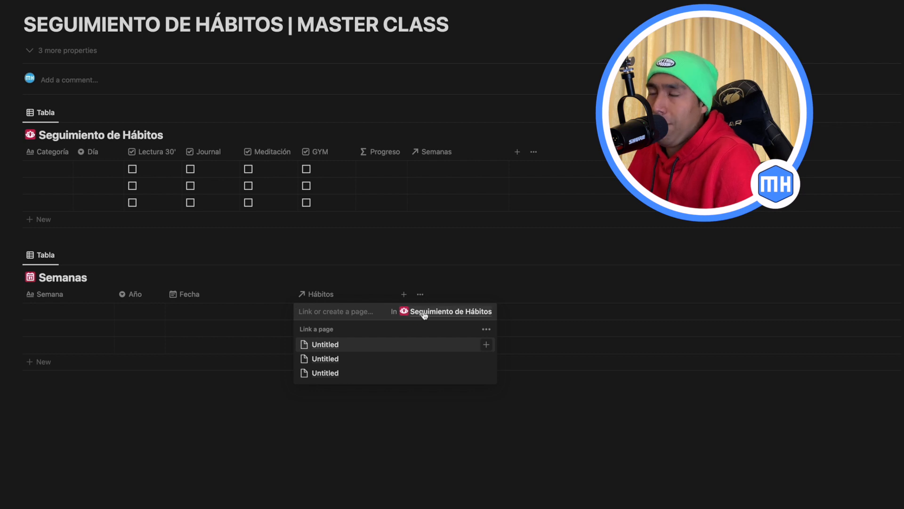
pyautogui.press('Escape')
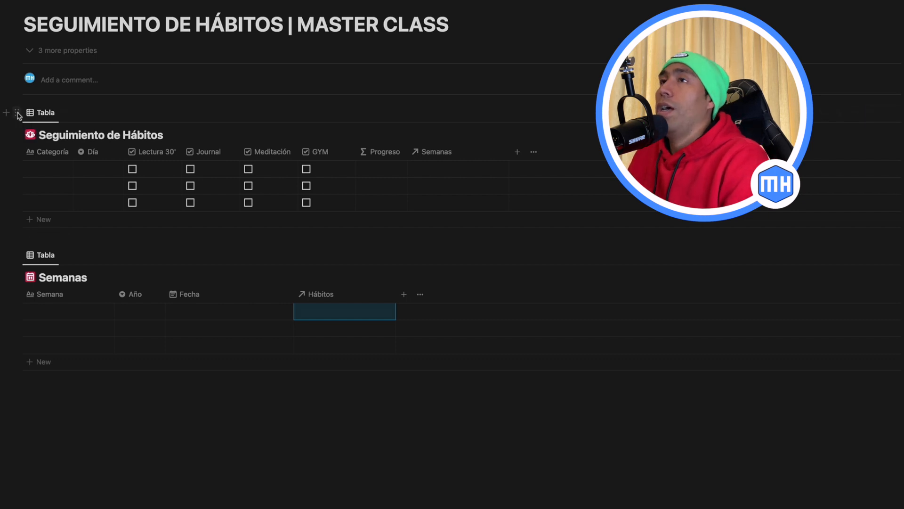
# Step: Turn the inline Seguimiento de Hábitos and Semanas databases into pages
pyautogui.click(17, 114)
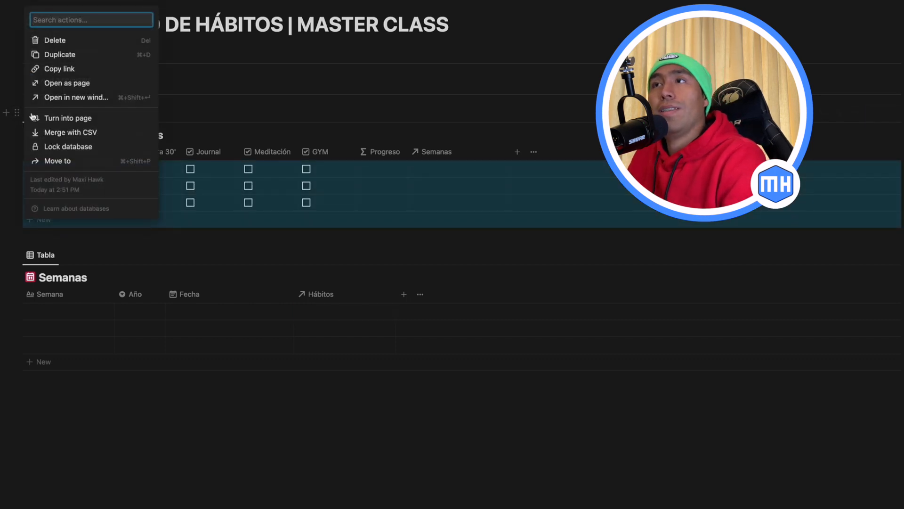
pyautogui.click(59, 119)
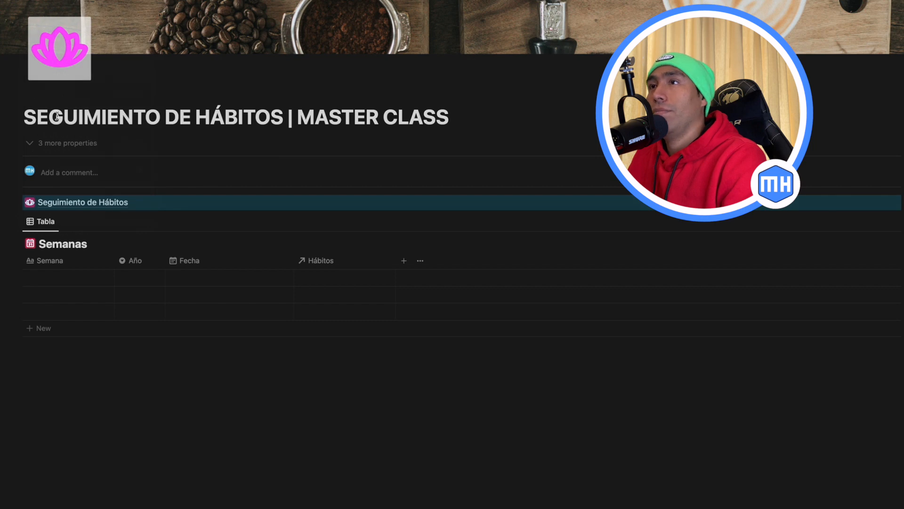
pyautogui.click(18, 220)
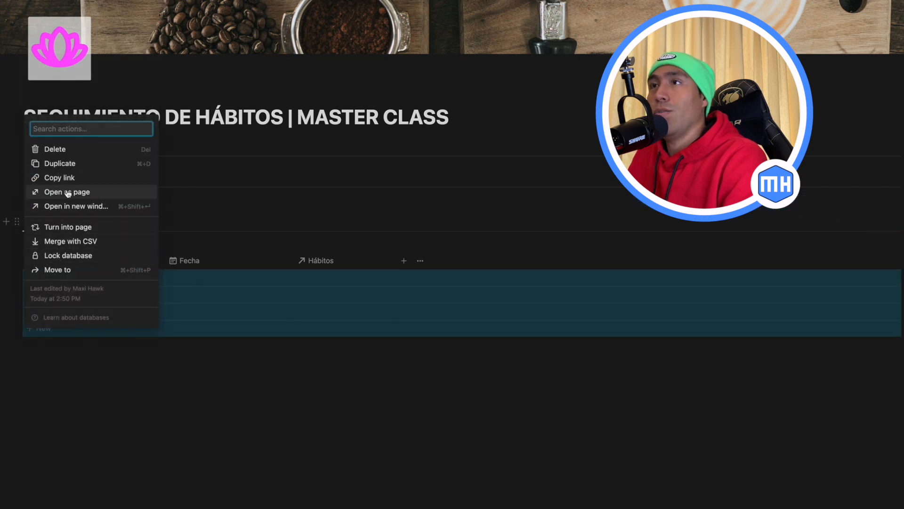
pyautogui.click(68, 226)
# Step: Add a Heading 2 reading "Bases de datos originales" under the two database pages
pyautogui.click(55, 343)
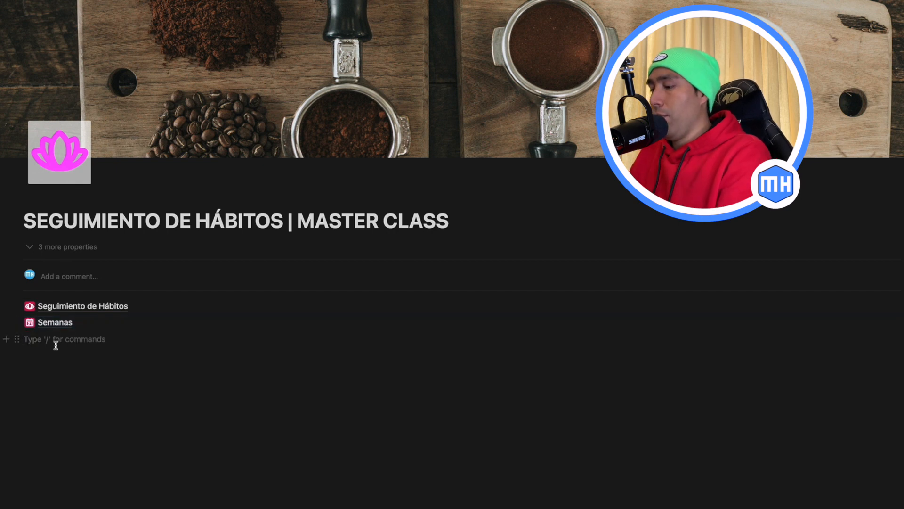
pyautogui.write('/h2')
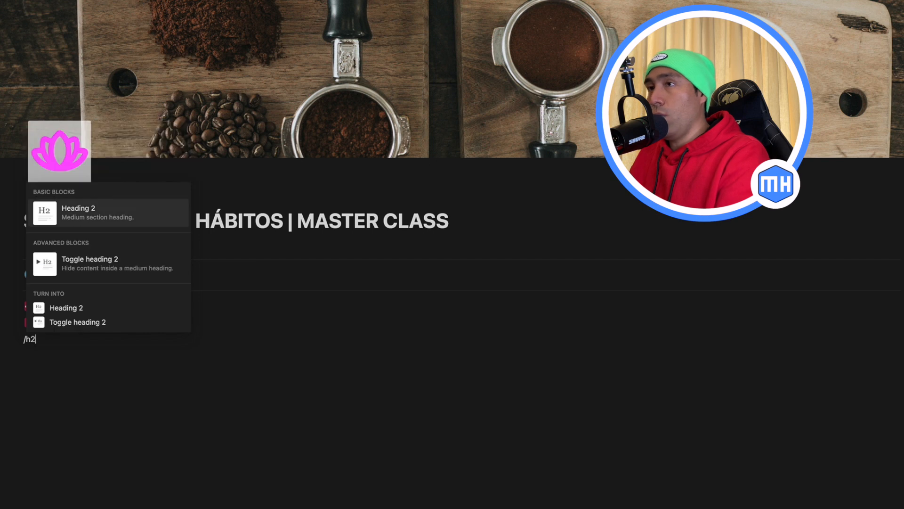
pyautogui.press('Return')
pyautogui.write('Bas')
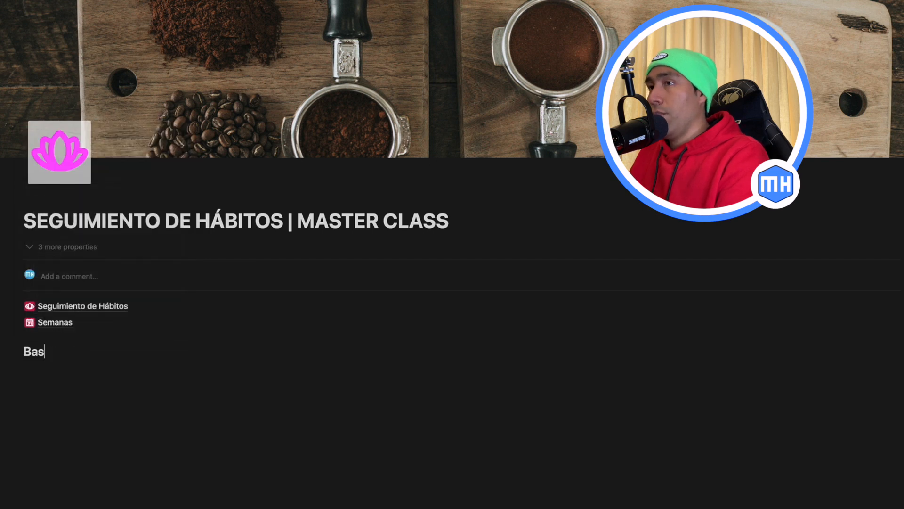
pyautogui.write('es de datos originales')
# Step: Give the "Bases de datos originales" heading a purple background and arrange it above the Seguimiento de Hábitos and Semanas pages
pyautogui.click(17, 352)
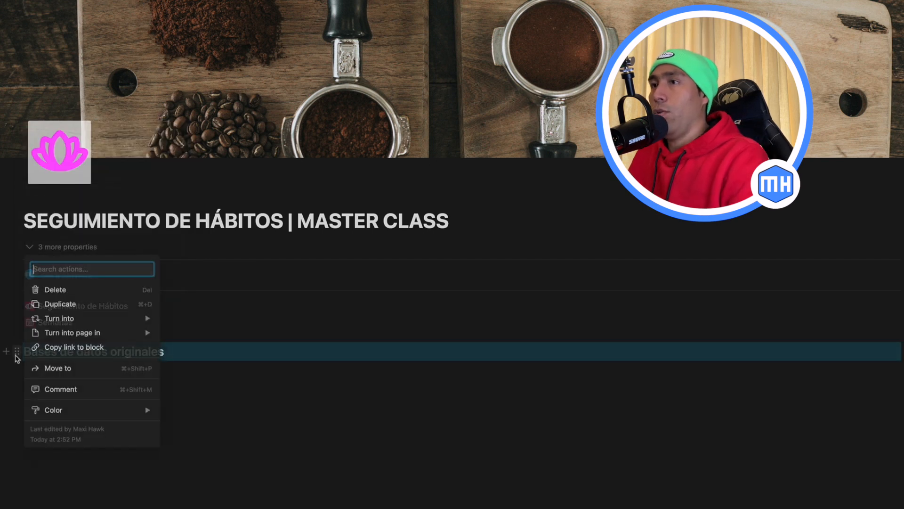
pyautogui.moveTo(81, 409)
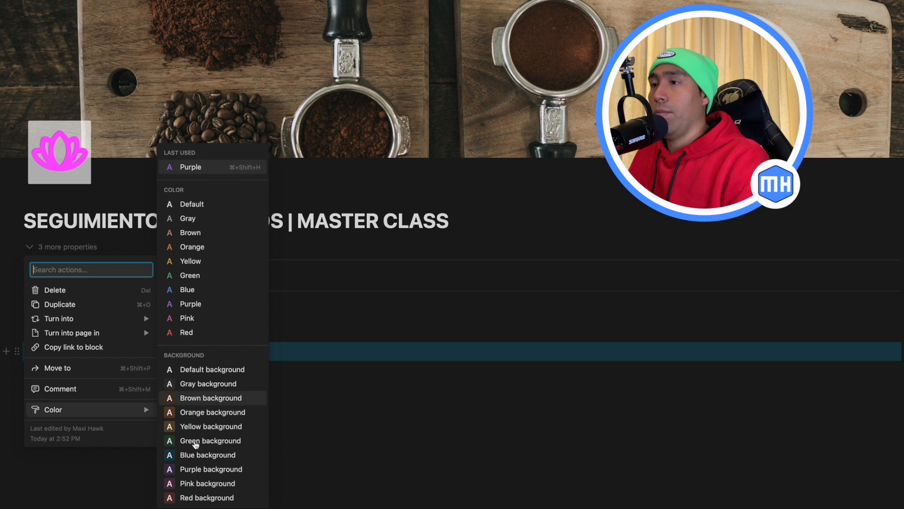
pyautogui.click(187, 469)
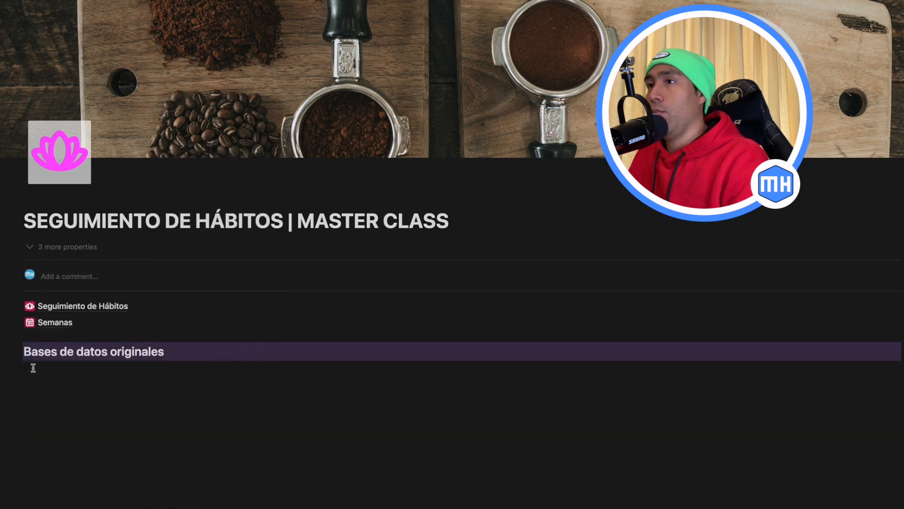
pyautogui.moveTo(18, 324); pyautogui.dragTo(20, 299)
pyautogui.click(17, 378)
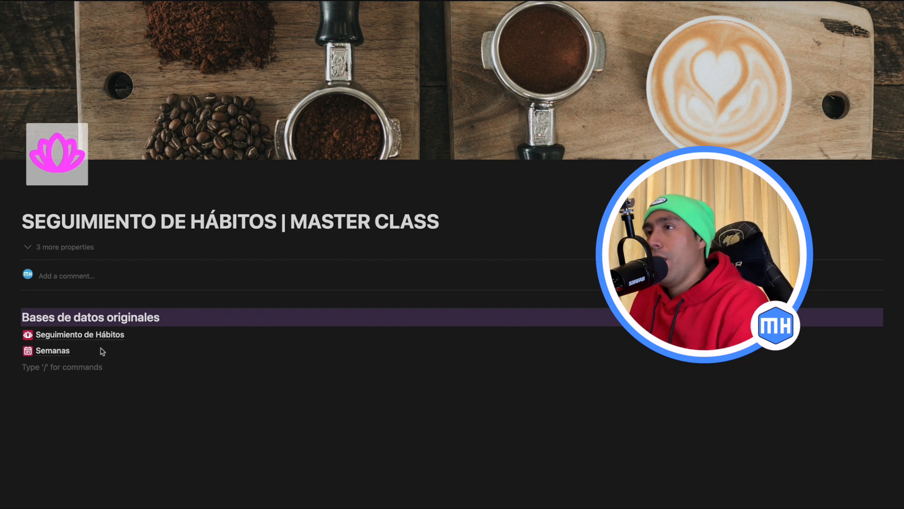
# Step: Open the Semanas database page and create a new template in it
pyautogui.click(53, 351)
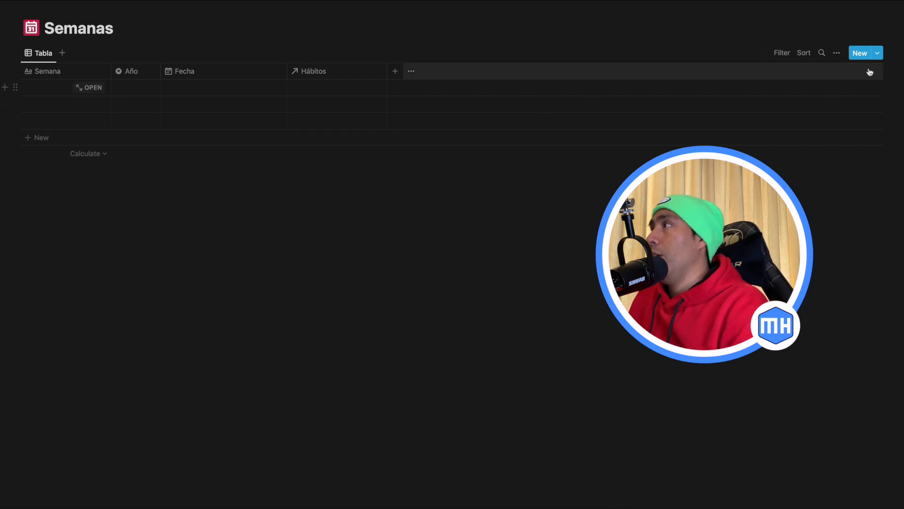
pyautogui.click(879, 53)
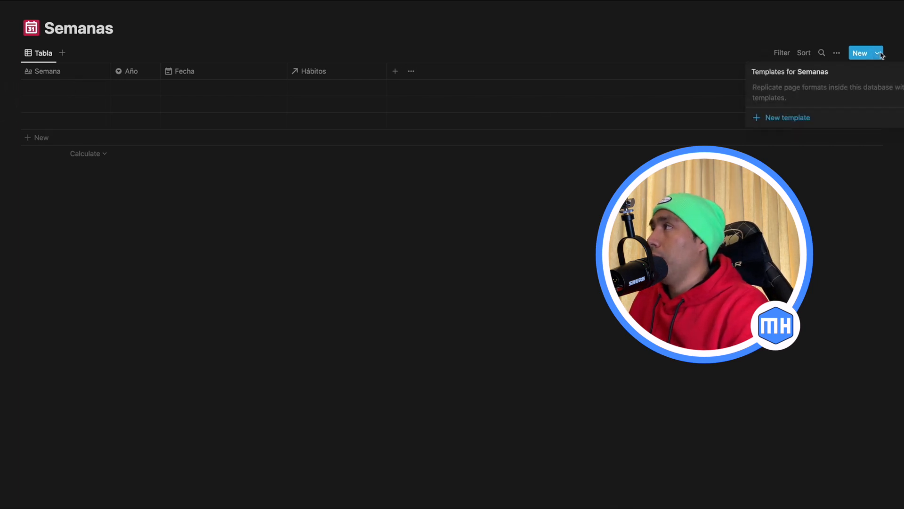
pyautogui.click(768, 118)
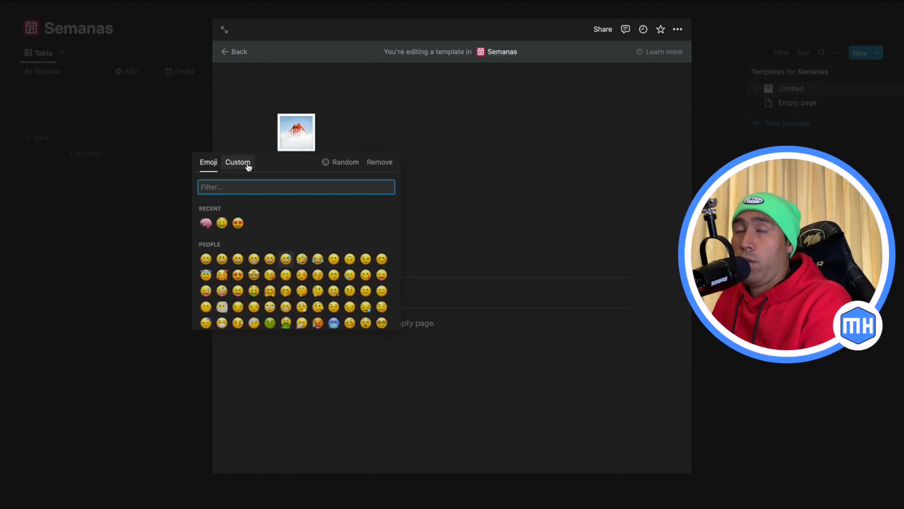
# Step: Give the new template a custom calendar icon from a pasted image link
pyautogui.click(246, 165)
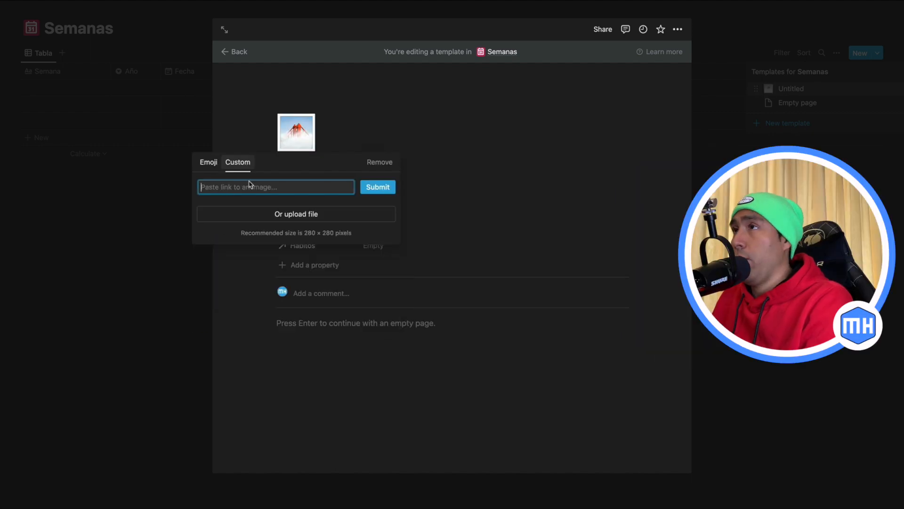
pyautogui.hotkey('ctrl', 'v')
pyautogui.click(390, 186)
# Step: Title the template "Nueva Semana" and set its Año property to 2022
pyautogui.click(317, 213)
pyautogui.write('Nueva Semana')
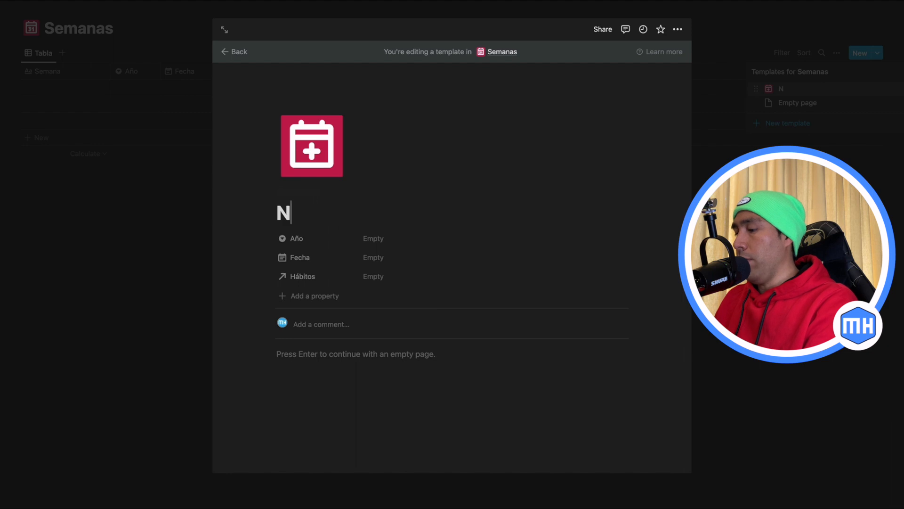
pyautogui.click(377, 239)
pyautogui.click(395, 271)
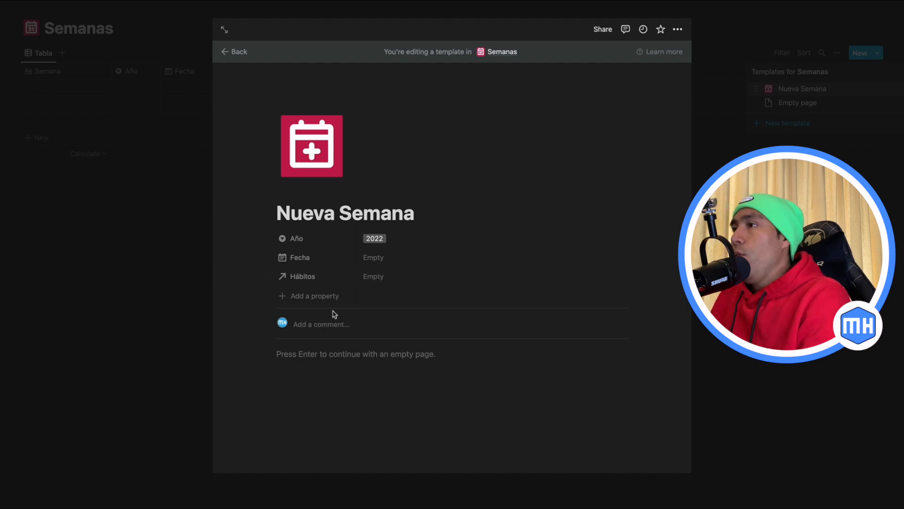
# Step: Add a Heading 2 reading "Seguimiento de hábitos" to the template body
pyautogui.click(300, 356)
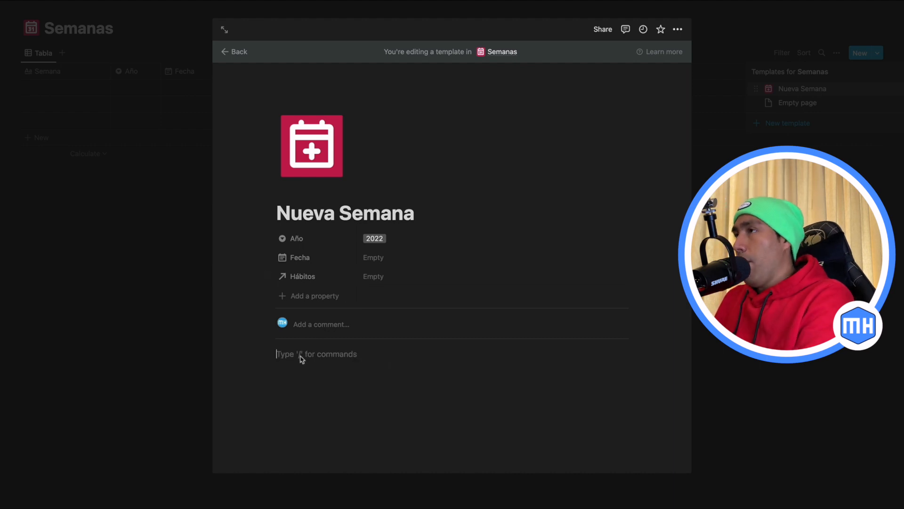
pyautogui.write('/h2')
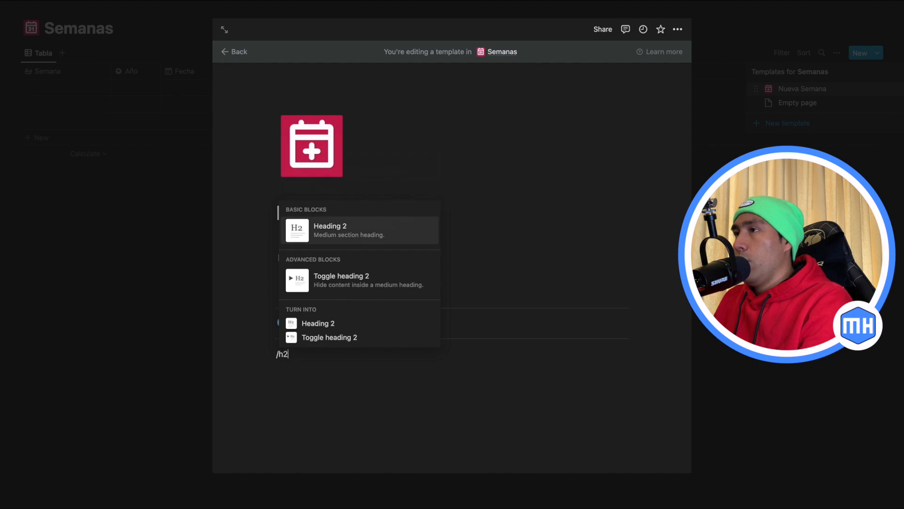
pyautogui.press('Return')
pyautogui.write('Seguimiento de hábitos')
pyautogui.press('Return')
# Step: Insert a linked view of the Seguimiento de Hábitos database under the heading, copying its existing Tabla view
pyautogui.write('/')
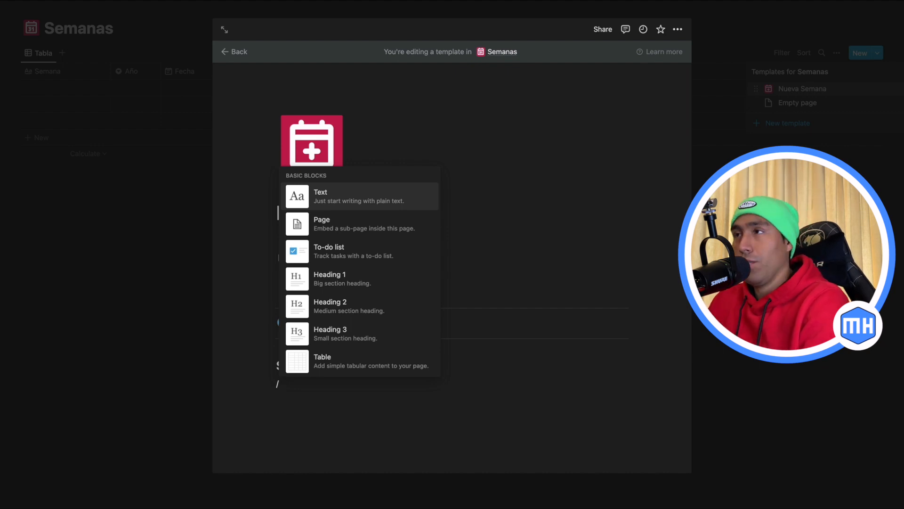
pyautogui.write('link')
pyautogui.scroll(-5, 343, 330)
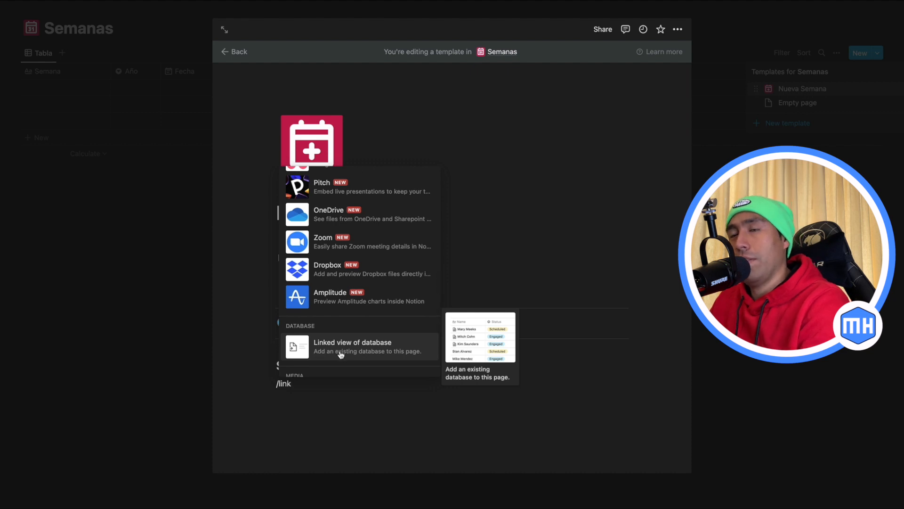
pyautogui.click(341, 354)
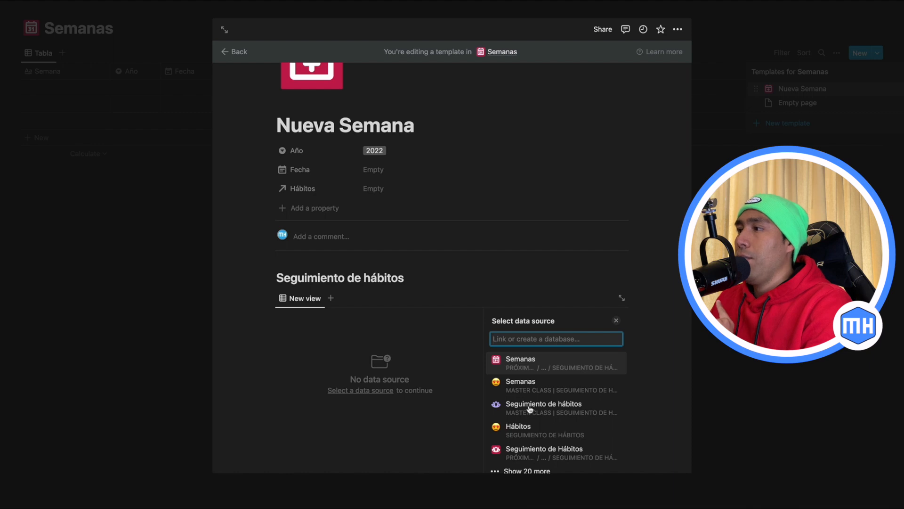
pyautogui.click(525, 453)
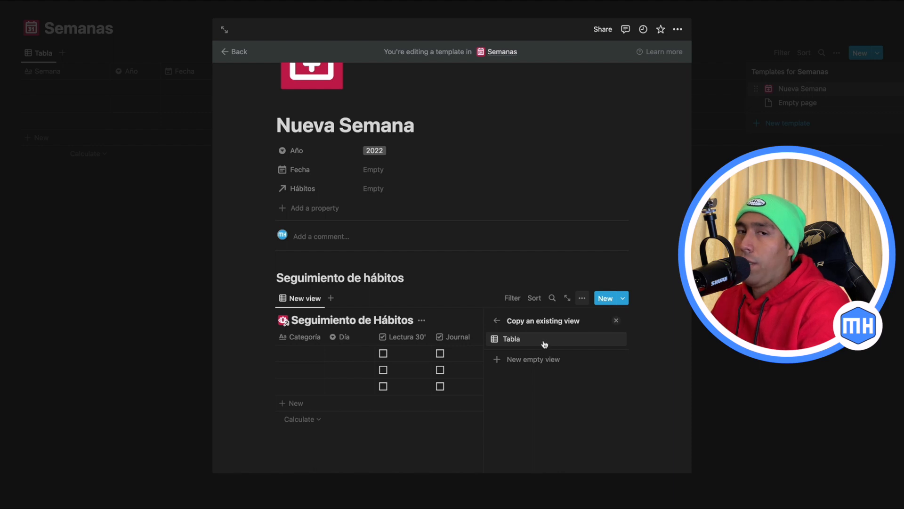
pyautogui.click(616, 321)
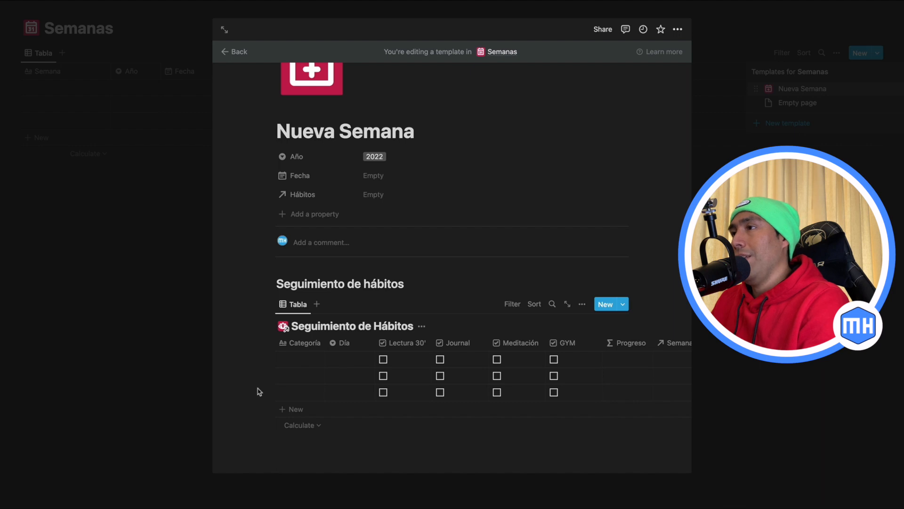
# Step: Extend the linked habit table to seven rows and enter a ✓ as the Categoría of each row
pyautogui.moveTo(248, 390); pyautogui.dragTo(272, 376)
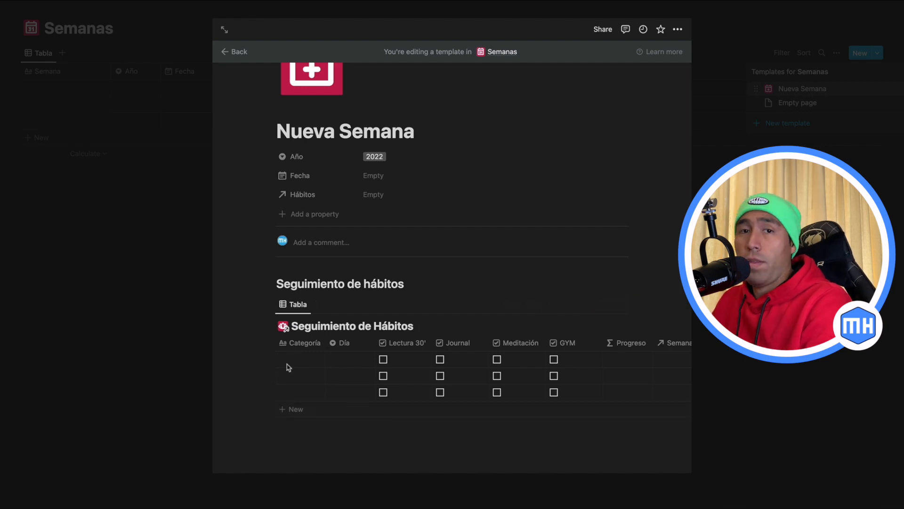
pyautogui.click(306, 357)
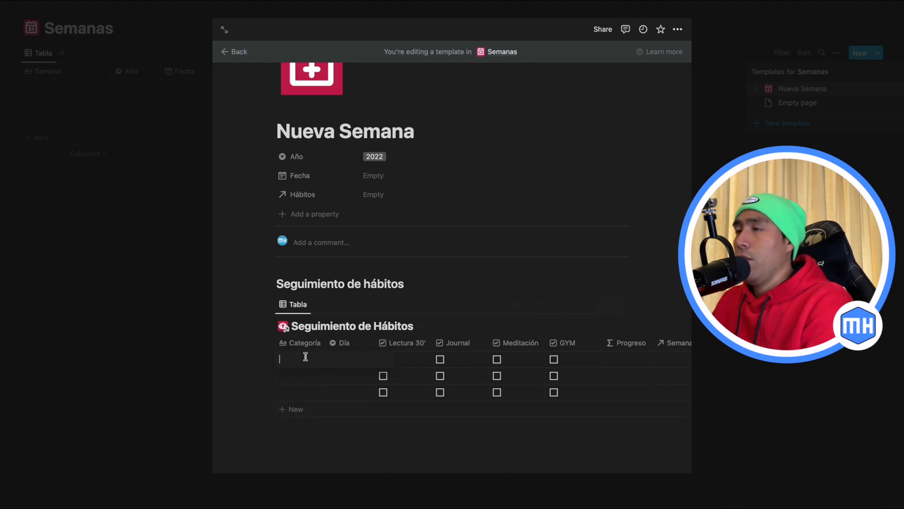
pyautogui.press('Escape')
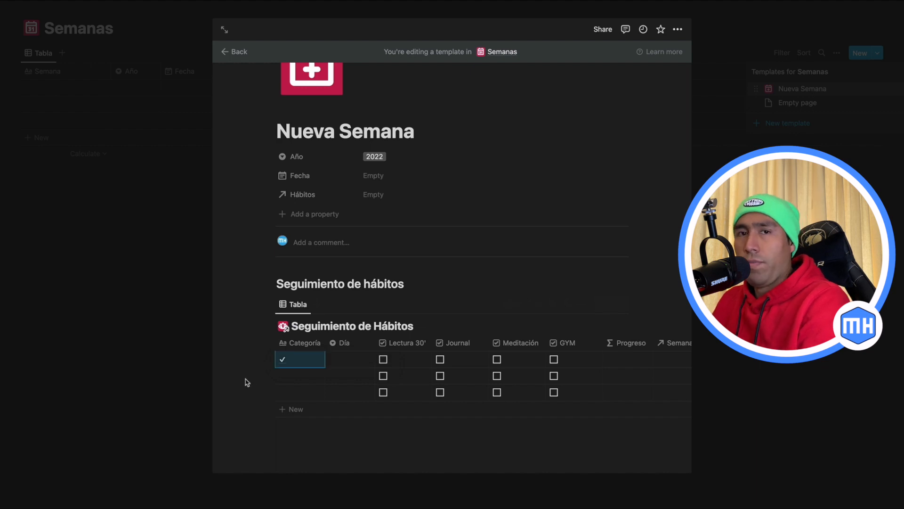
pyautogui.scroll(1, 322, 390)
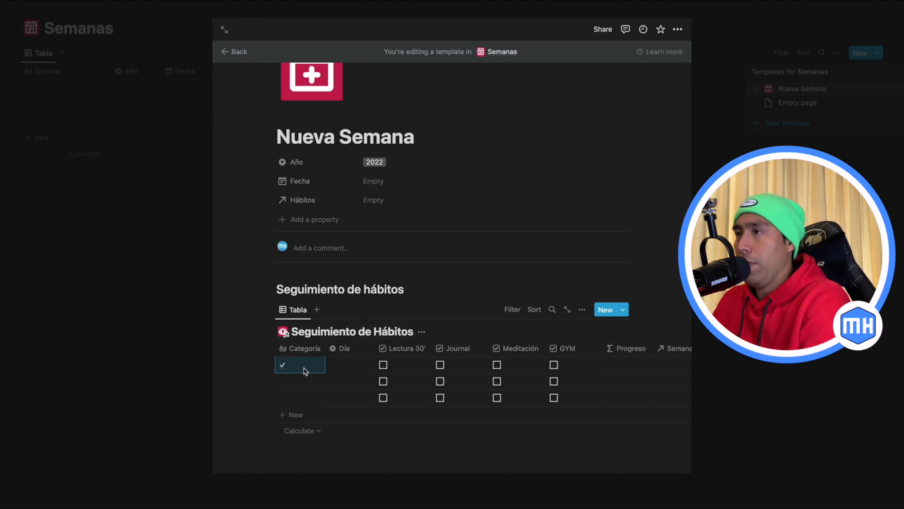
pyautogui.click(295, 415)
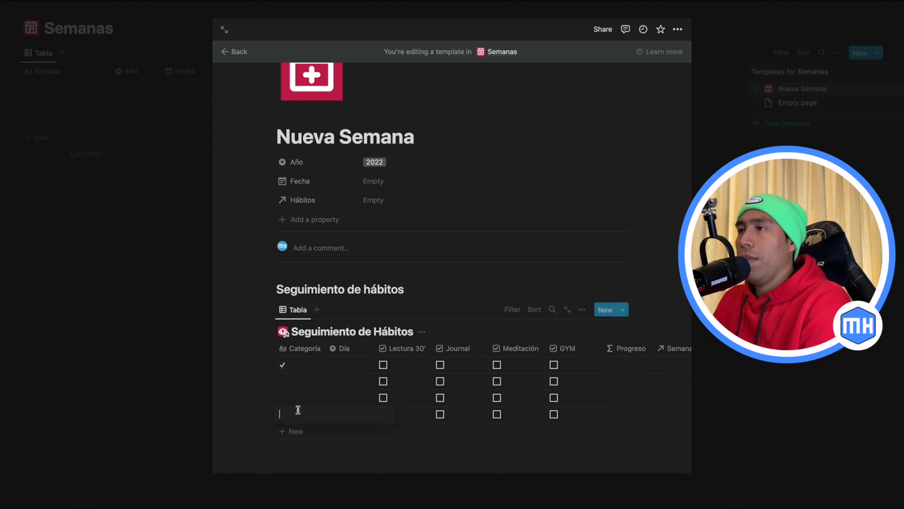
pyautogui.click(292, 430)
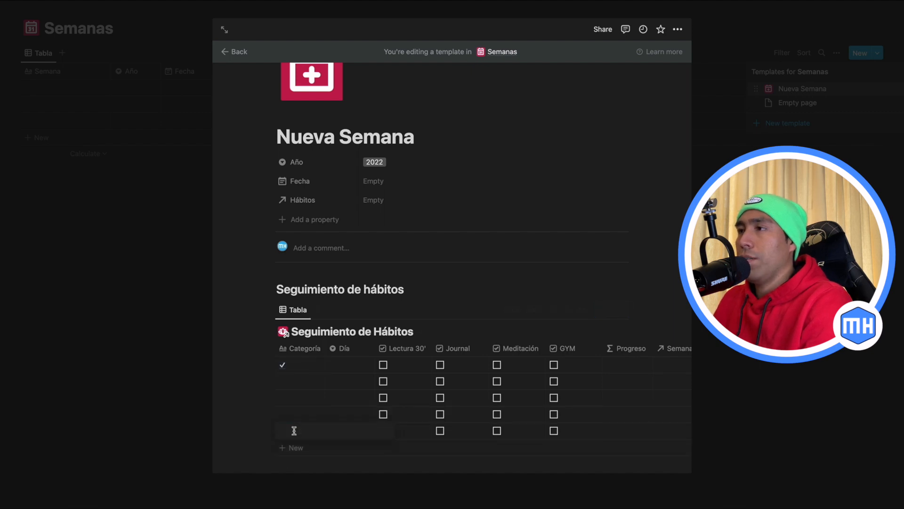
pyautogui.click(292, 448)
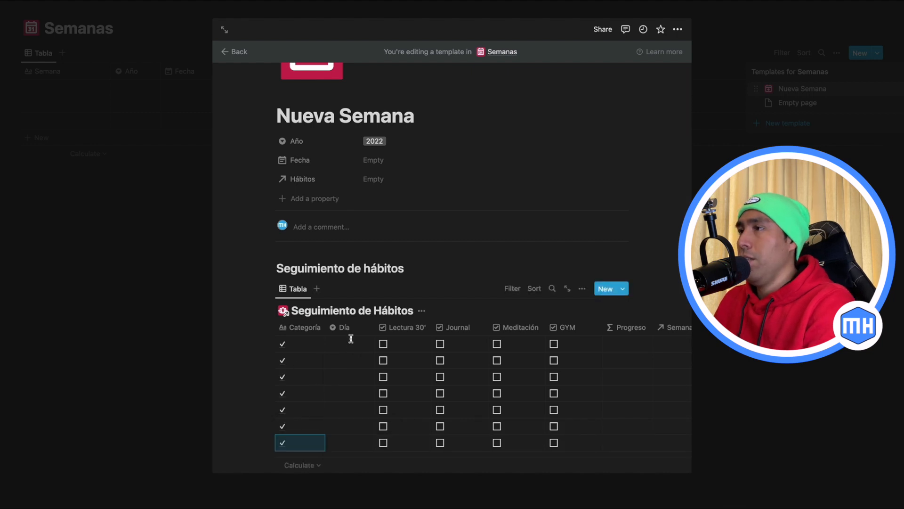
# Step: Assign the Día values Lunes through Domingo in order to the seven rows
pyautogui.click(350, 338)
pyautogui.click(354, 377)
pyautogui.press('Down')
pyautogui.press('Return')
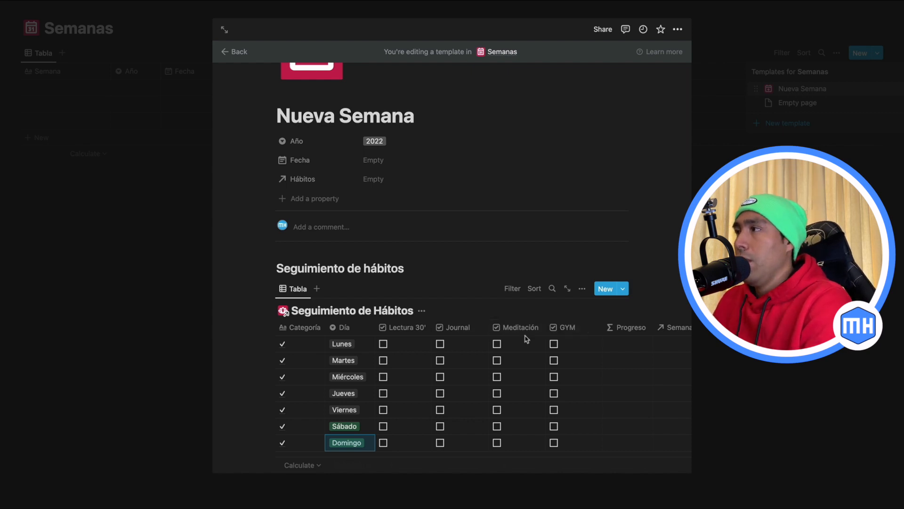
# Step: Hide the Semanas relation column in the linked habit table
pyautogui.hscroll(3, 521, 337)
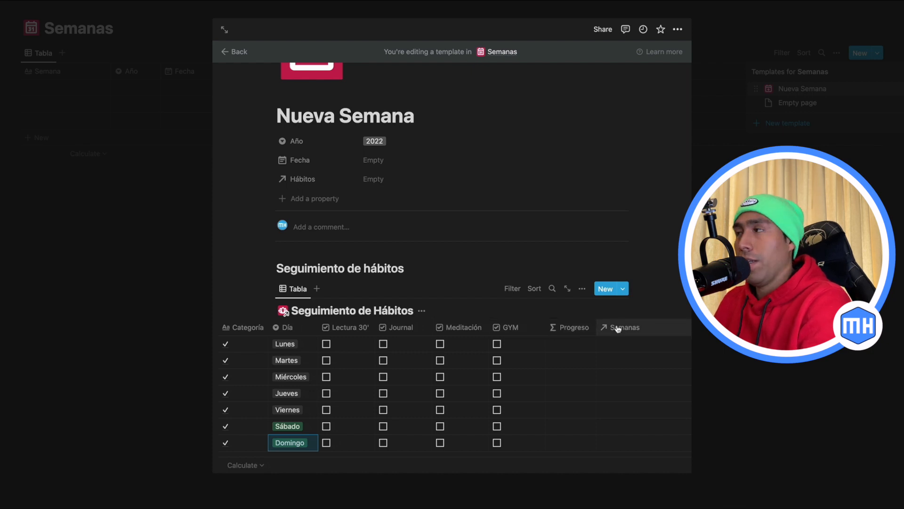
pyautogui.click(619, 328)
pyautogui.click(626, 428)
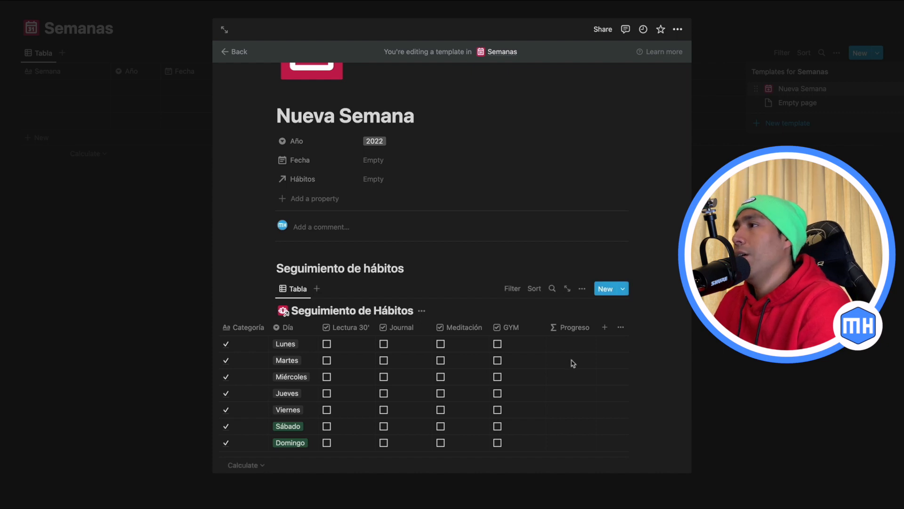
pyautogui.scroll(-2, 463, 391)
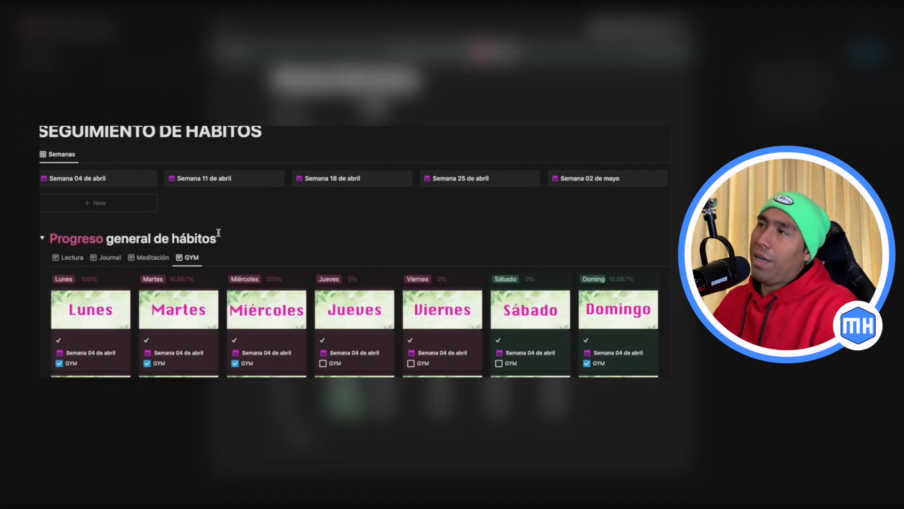
pyautogui.scroll(-2, 219, 232)
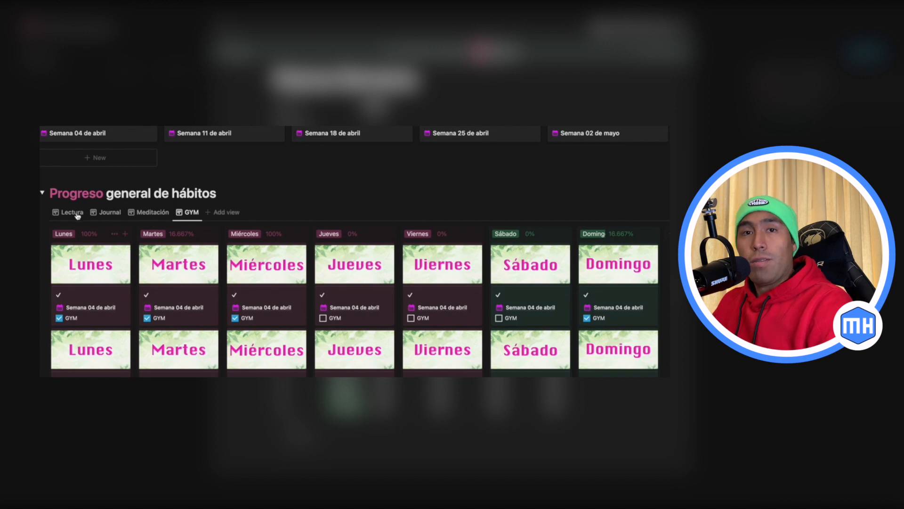
pyautogui.scroll(-4, 215, 198)
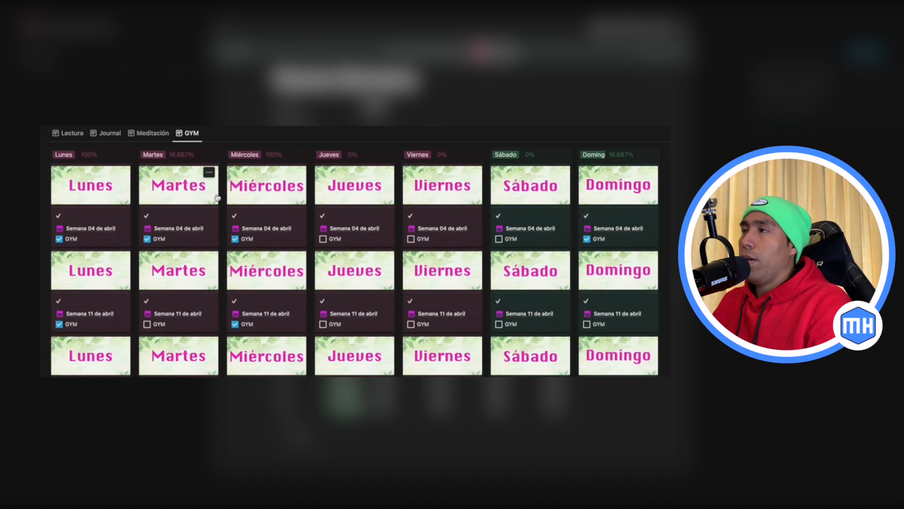
pyautogui.scroll(-1, 217, 197)
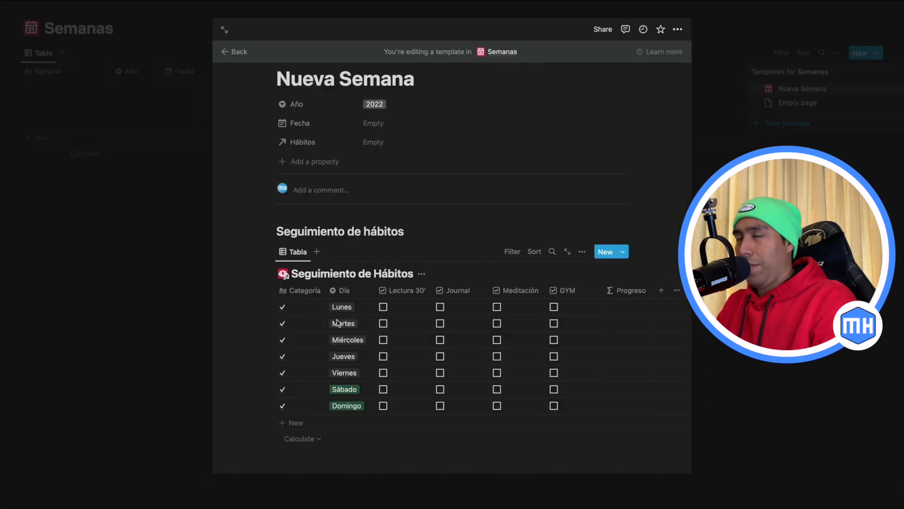
pyautogui.scroll(-1, 338, 322)
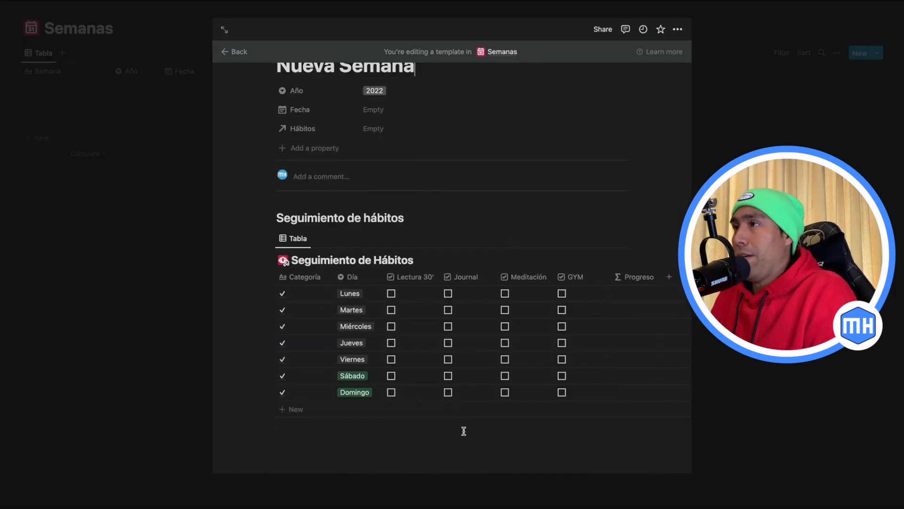
# Step: Open the Lunes row's page and upload the "Lunes" image as its cover
pyautogui.click(316, 294)
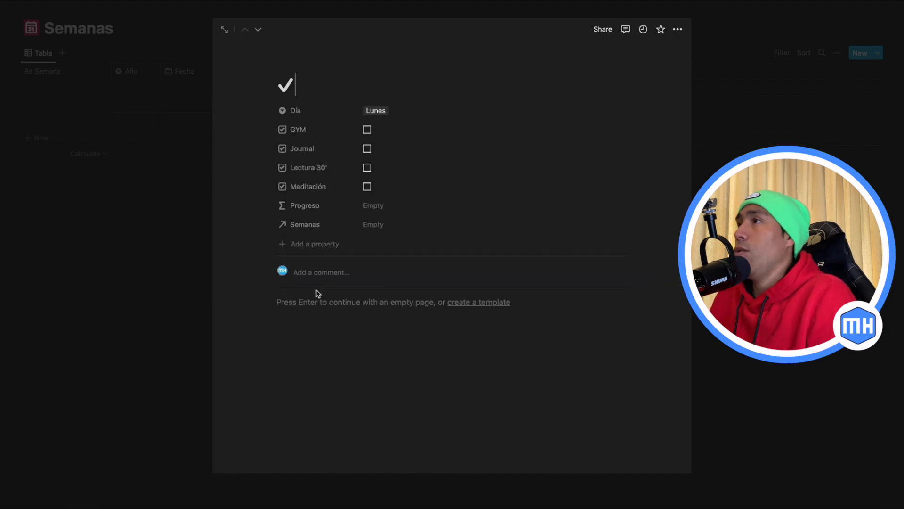
pyautogui.moveTo(313, 70)
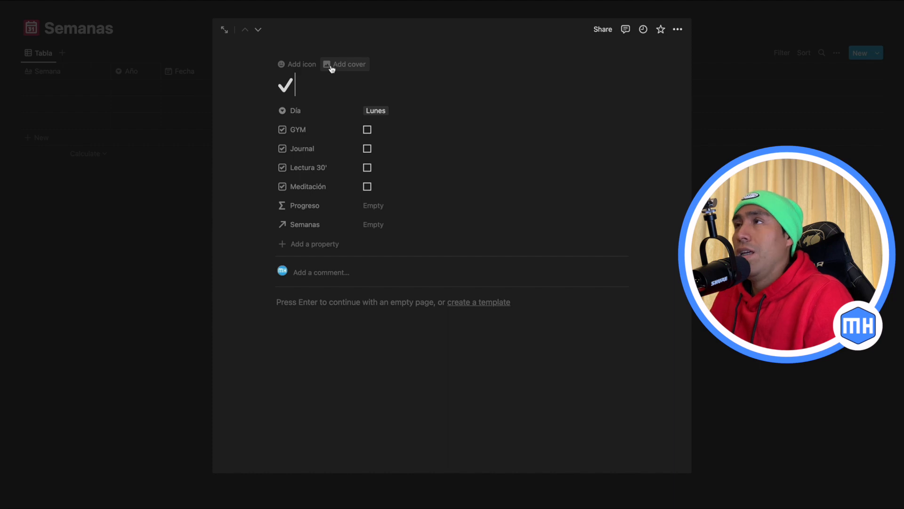
pyautogui.click(332, 69)
pyautogui.click(551, 136)
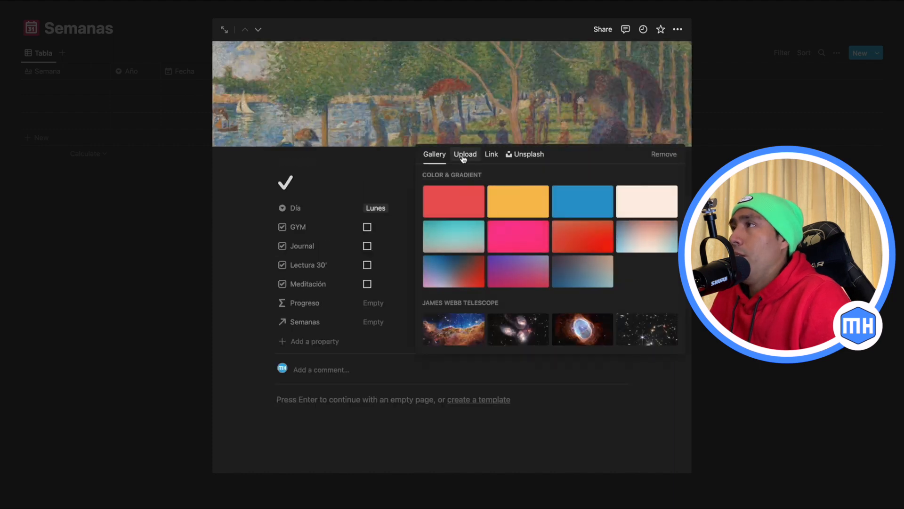
pyautogui.click(462, 155)
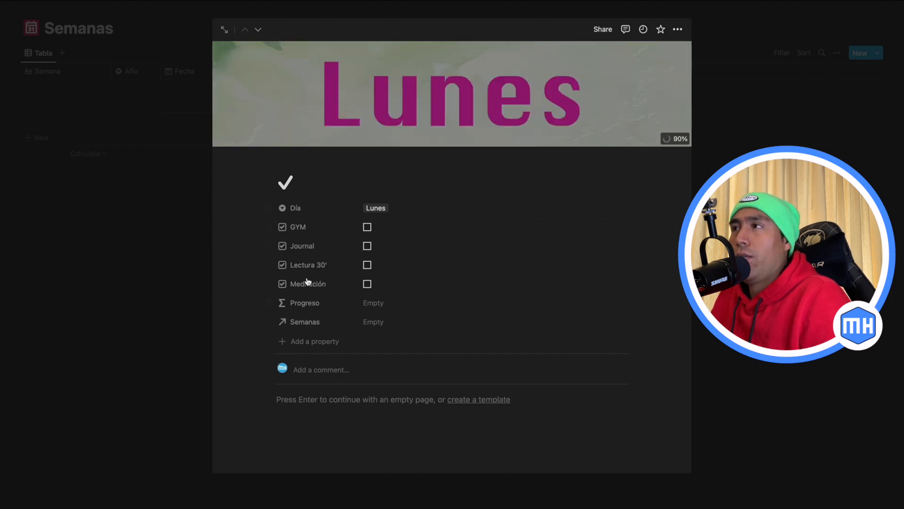
# Step: Set the properties on the Lunes page to always hide, including GYM, Journal and Meditación
pyautogui.click(305, 228)
pyautogui.moveTo(346, 281)
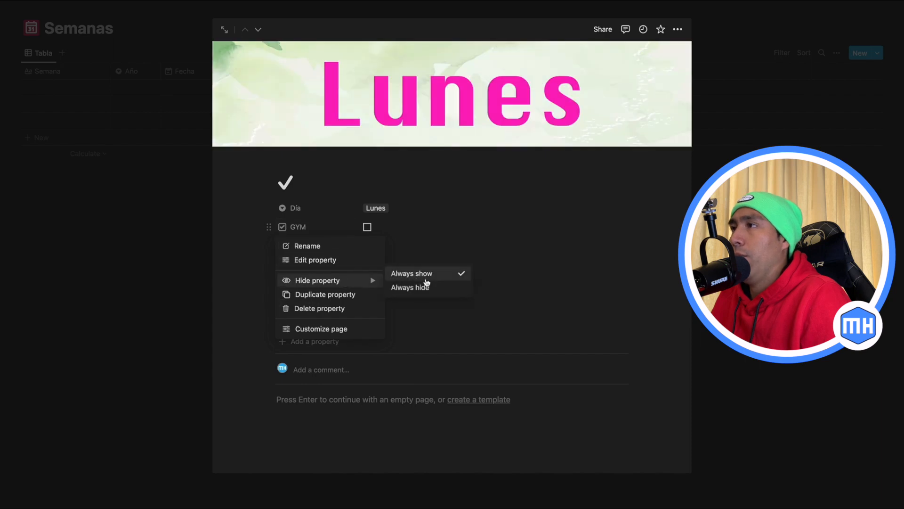
pyautogui.click(425, 286)
pyautogui.click(318, 231)
pyautogui.moveTo(332, 282)
pyautogui.click(416, 286)
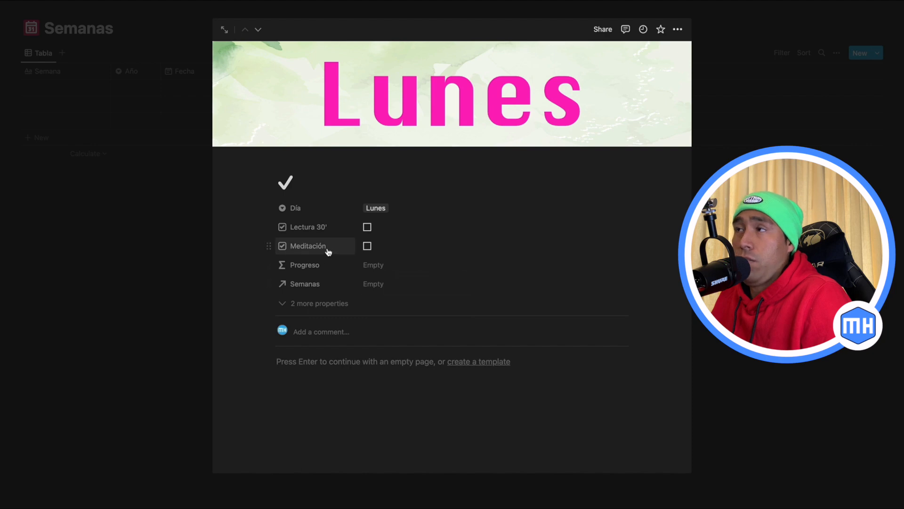
pyautogui.click(327, 247)
pyautogui.moveTo(345, 305)
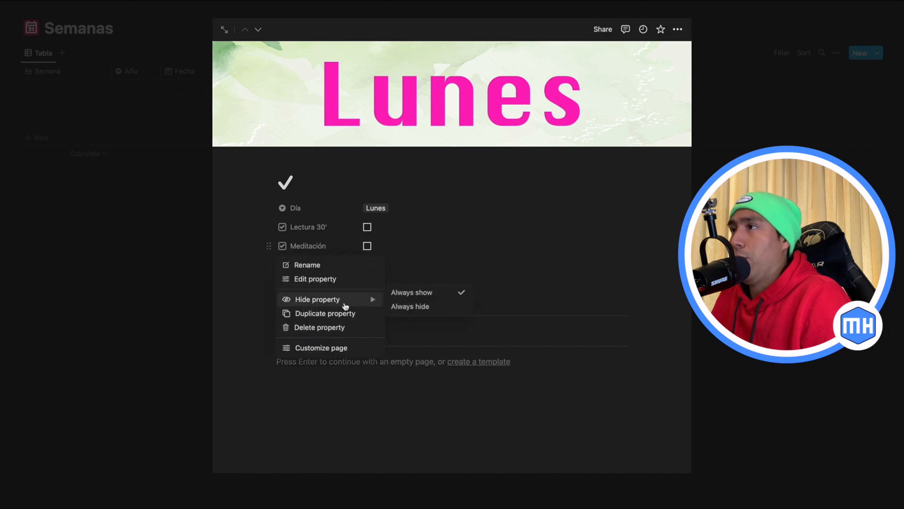
pyautogui.click(401, 306)
pyautogui.click(478, 345)
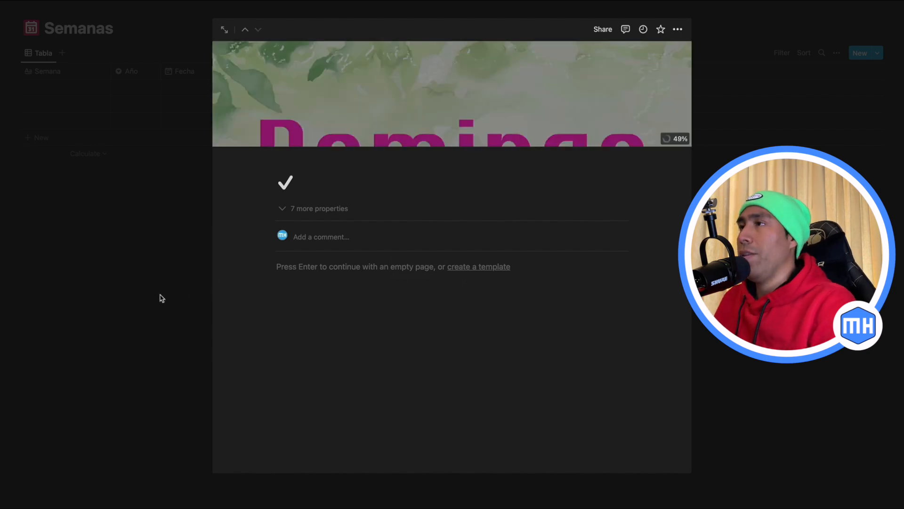
# Step: Close the Domingo page and open the Nueva Semana template of the Semanas database for editing
pyautogui.click(160, 296)
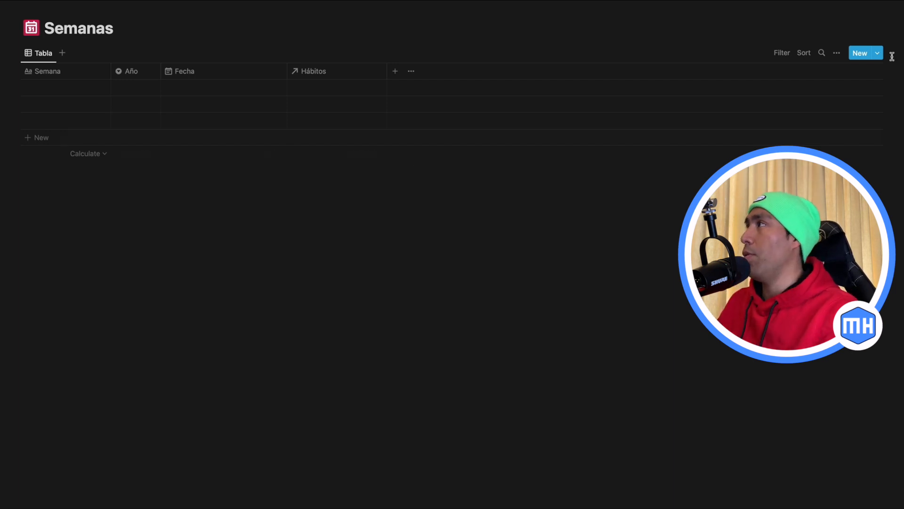
pyautogui.click(878, 54)
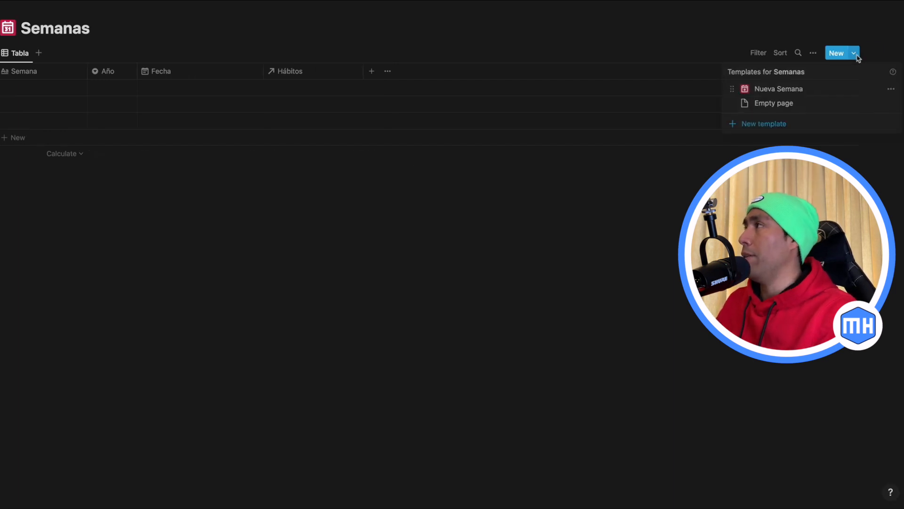
pyautogui.click(891, 89)
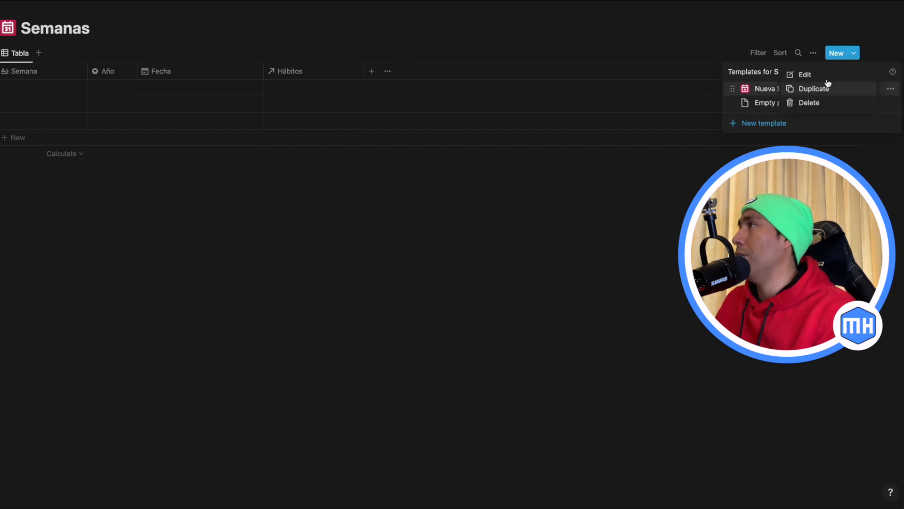
pyautogui.click(803, 74)
# Step: Apply a purple background to the "Seguimiento de hábitos" heading in the template
pyautogui.scroll(-5, 501, 369)
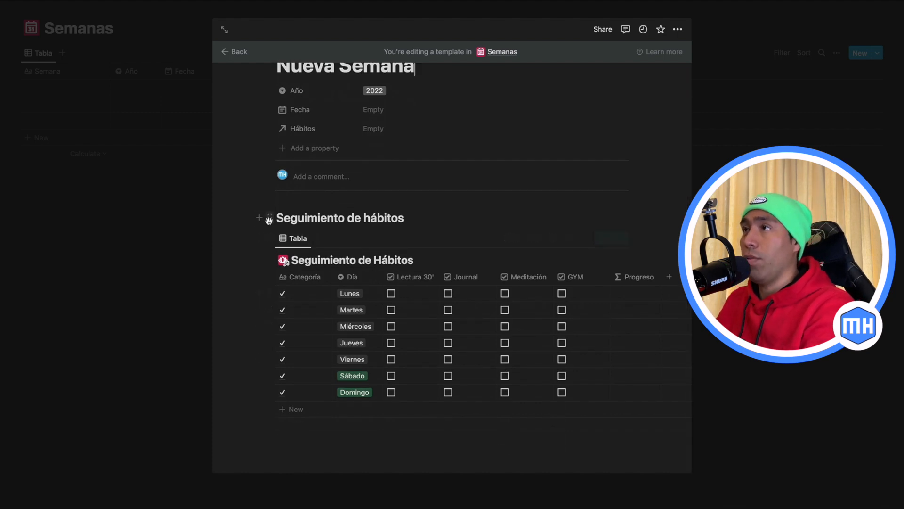
pyautogui.click(270, 217)
pyautogui.moveTo(226, 279)
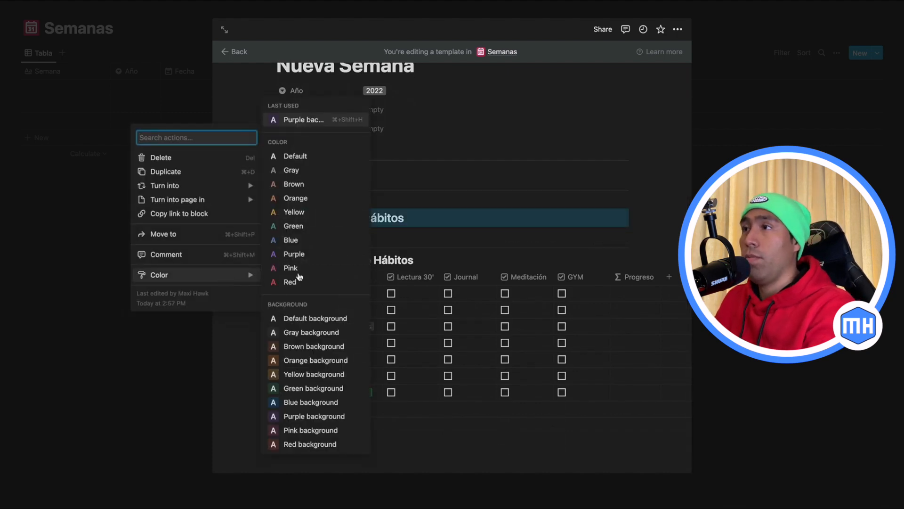
pyautogui.click(297, 416)
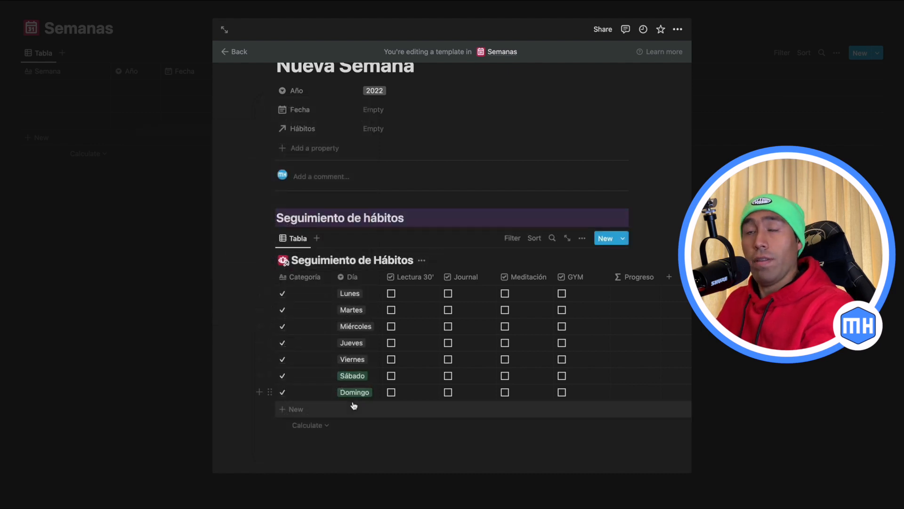
pyautogui.click(315, 359)
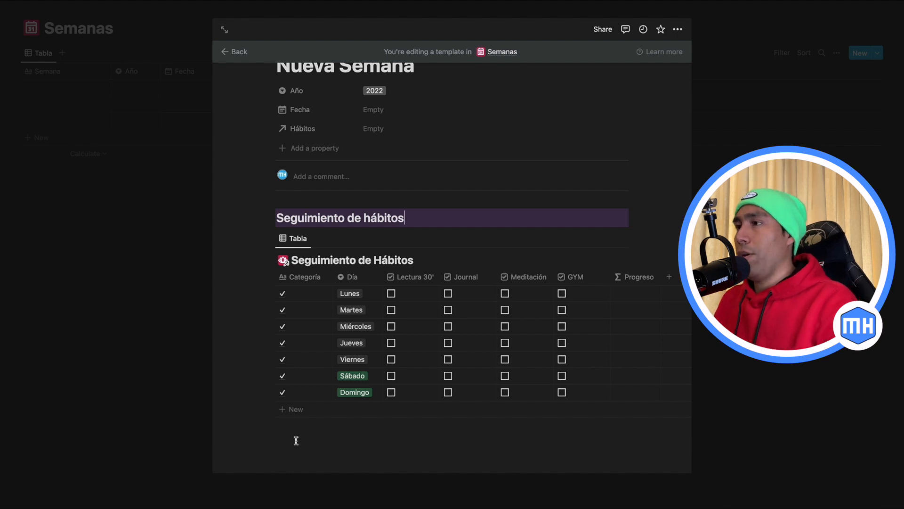
# Step: Insert a template button directly below the "Seguimiento de hábitos" heading and name it "Nueva semana"
pyautogui.click(259, 217)
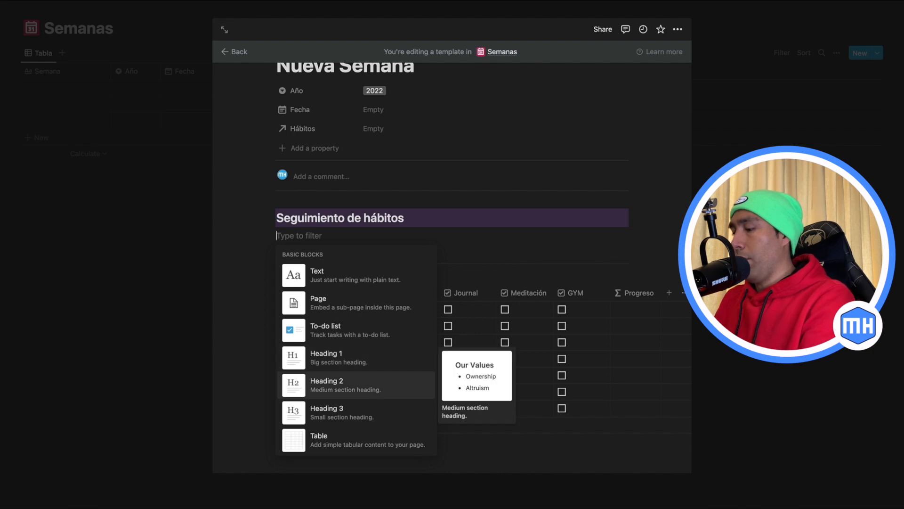
pyautogui.write('tem')
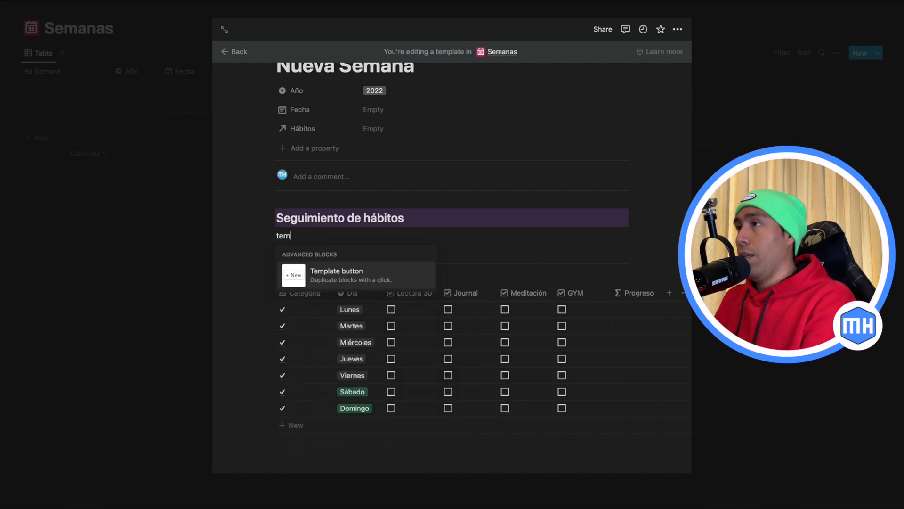
pyautogui.click(336, 273)
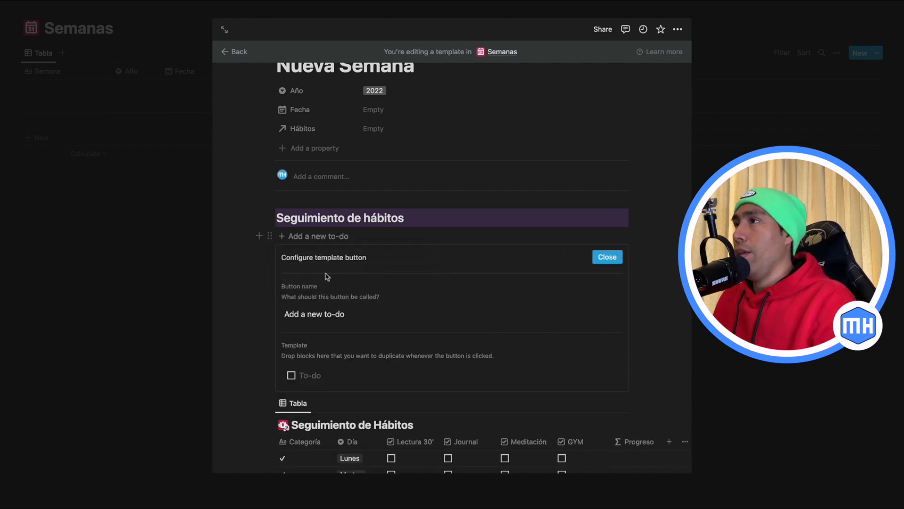
pyautogui.tripleClick(308, 314)
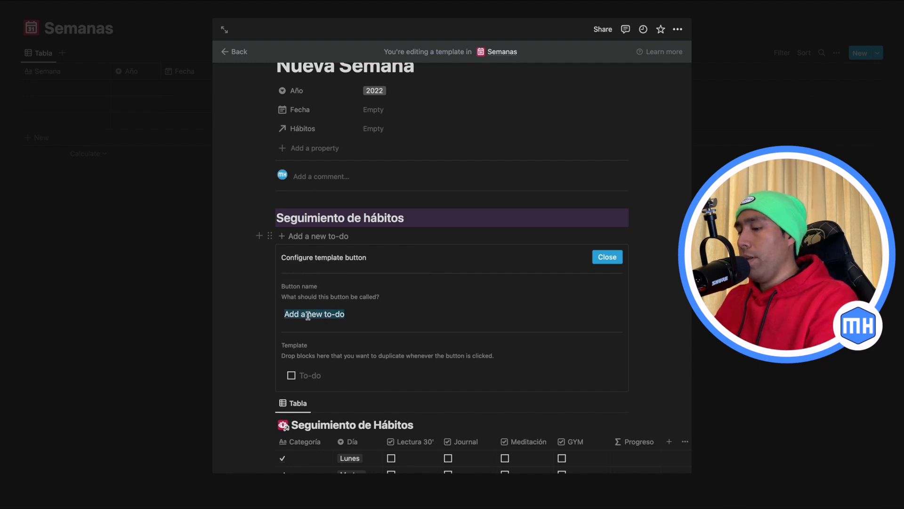
pyautogui.write('Nueva semana')
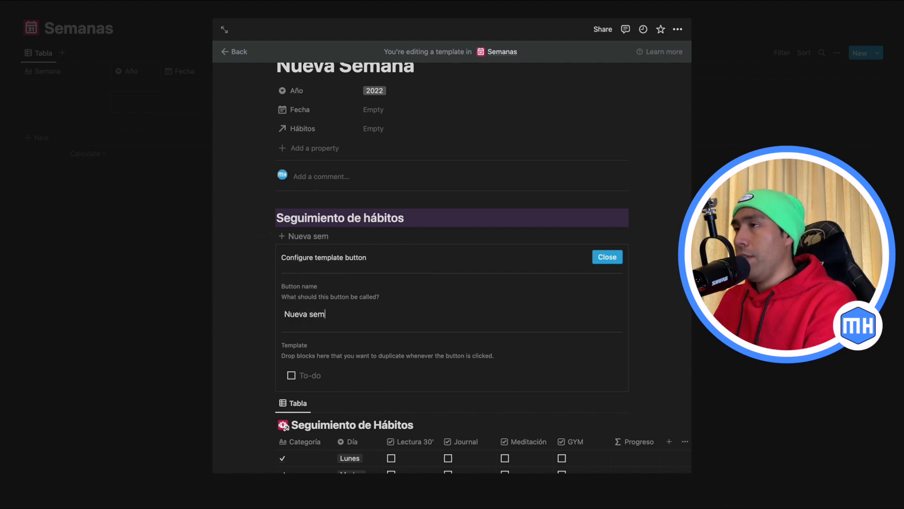
# Step: Move the seven day rows from the habit table into the button's template area and delete its default to-do block
pyautogui.scroll(-4, 316, 237)
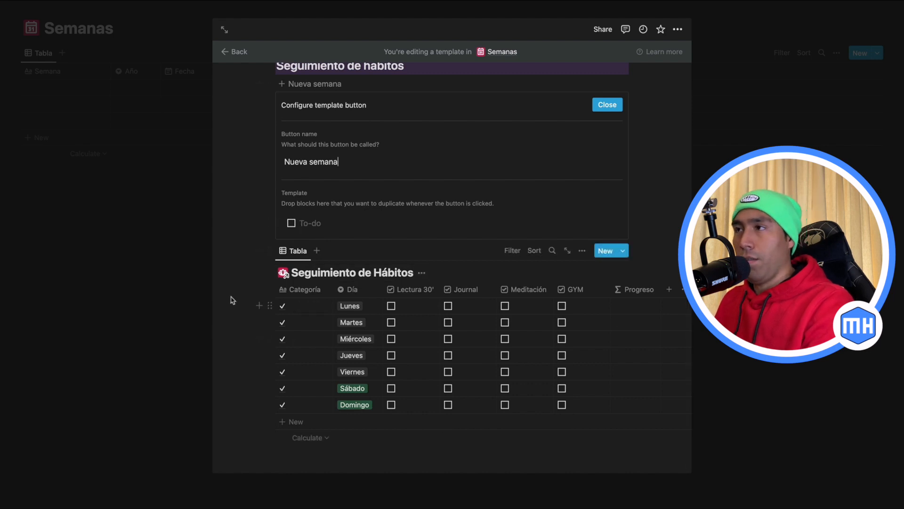
pyautogui.moveTo(232, 299); pyautogui.dragTo(337, 415)
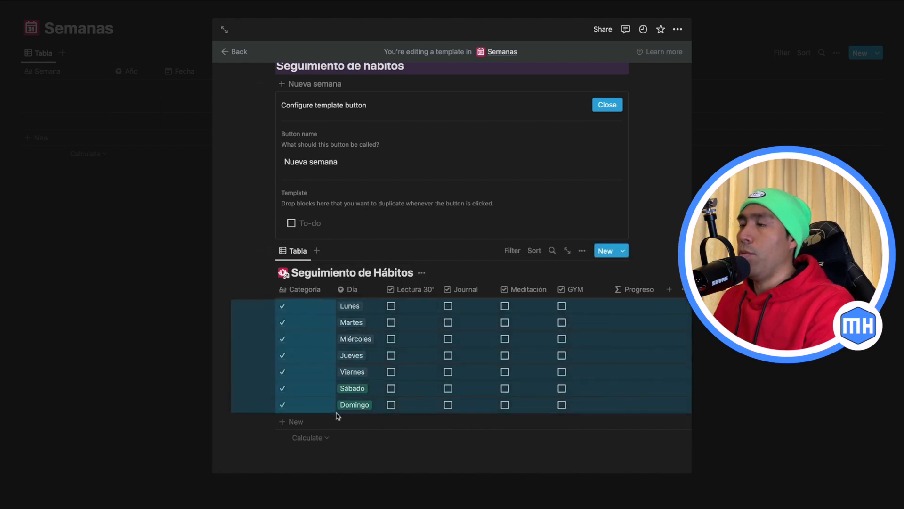
pyautogui.moveTo(268, 305); pyautogui.dragTo(296, 229)
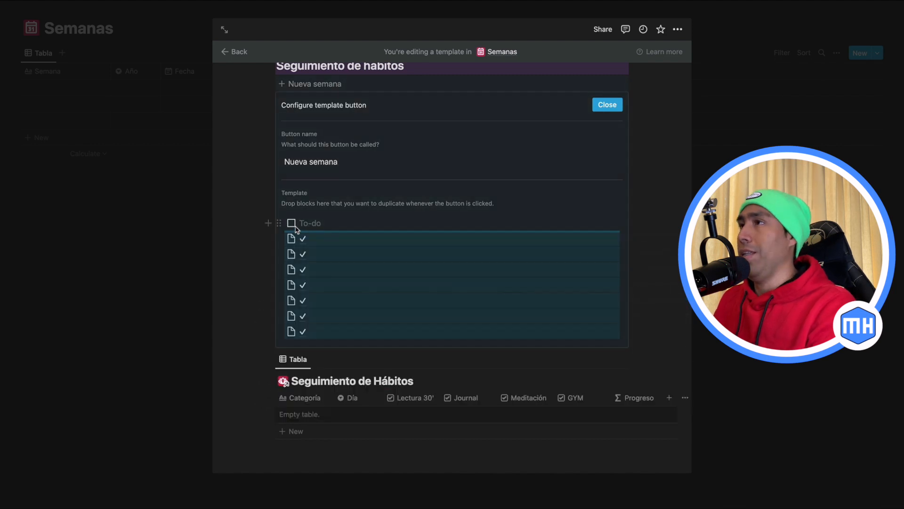
pyautogui.click(279, 224)
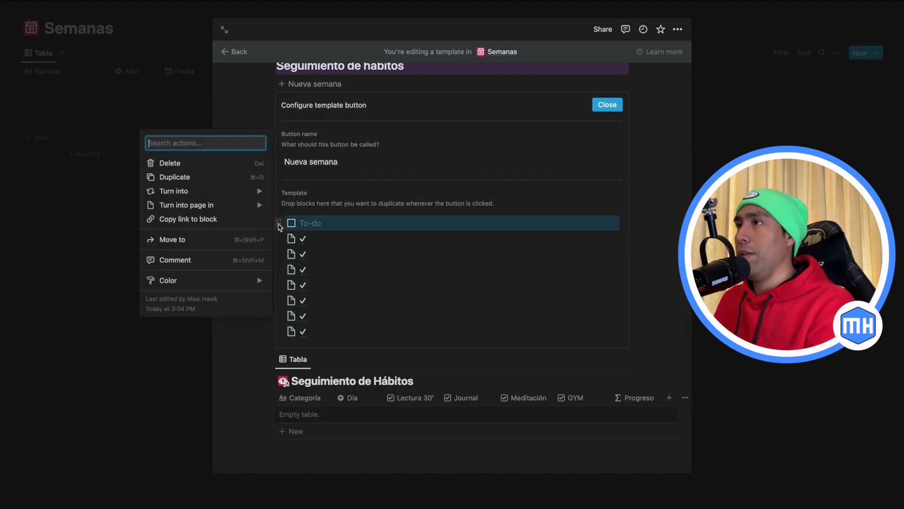
pyautogui.click(202, 164)
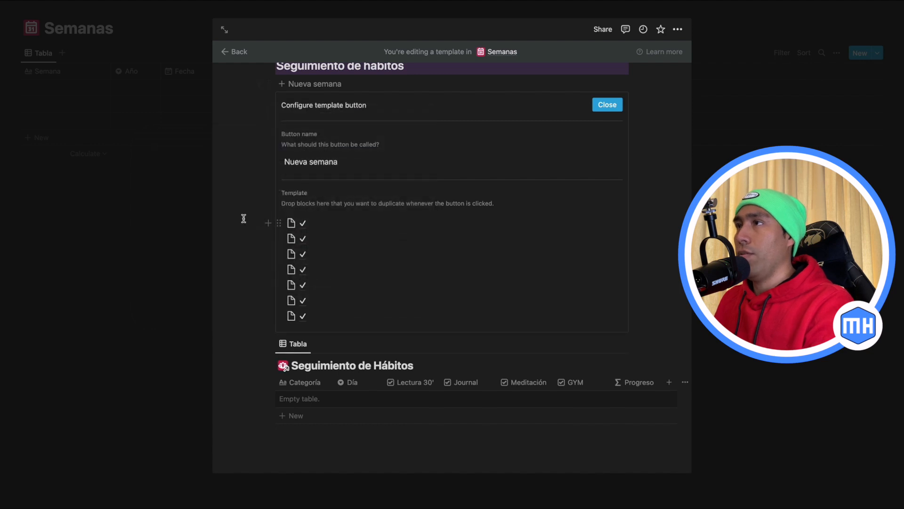
# Step: Turn the seven page blocks in the button's template into a bulleted list and close the button configuration
pyautogui.moveTo(243, 219); pyautogui.dragTo(249, 286)
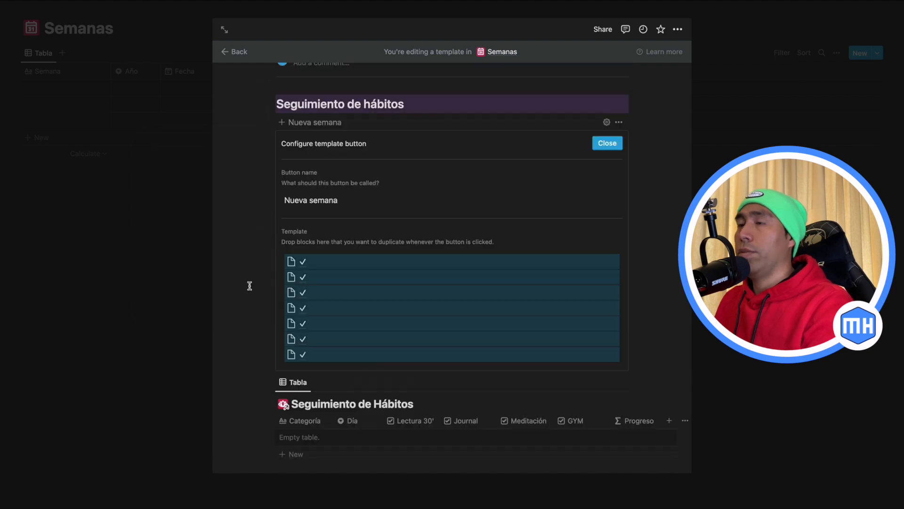
pyautogui.rightClick(414, 271)
pyautogui.moveTo(475, 328)
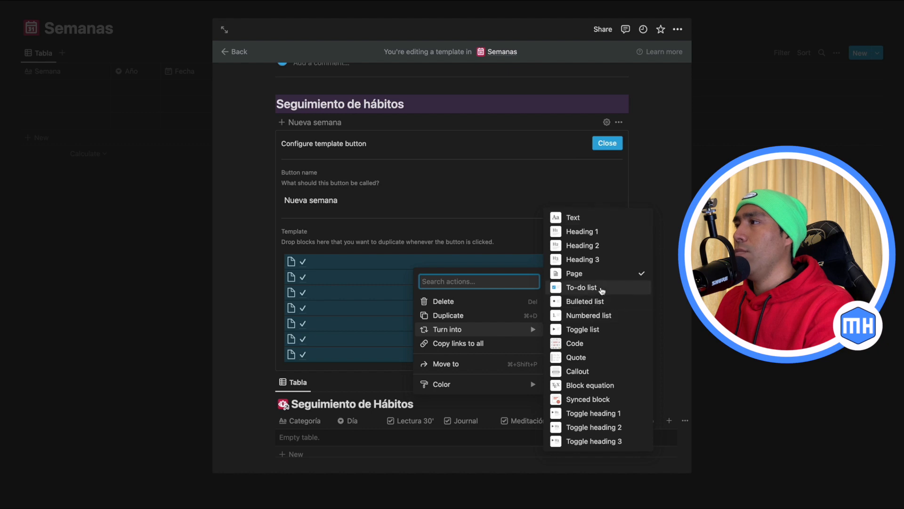
pyautogui.click(585, 301)
pyautogui.click(230, 295)
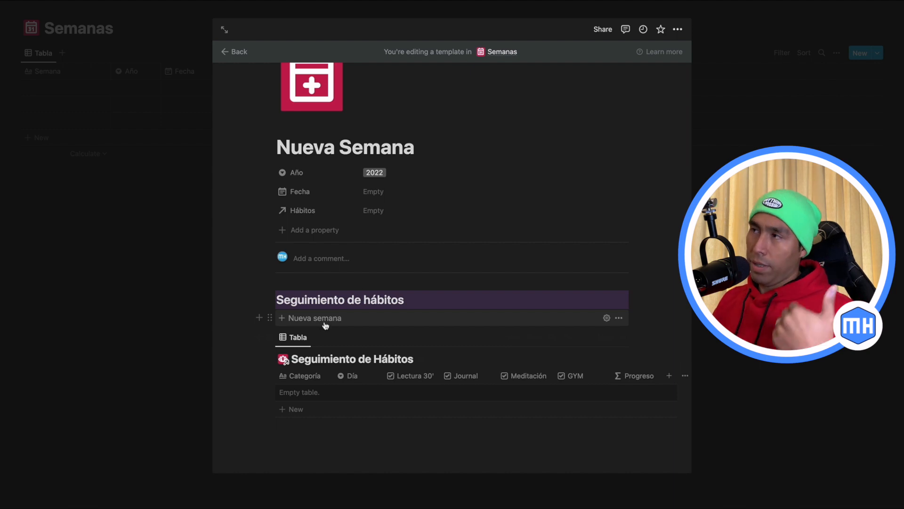
# Step: Test the Nueva semana button by moving its seven generated bullets into the habit table, and delete the resulting rows
pyautogui.click(325, 323)
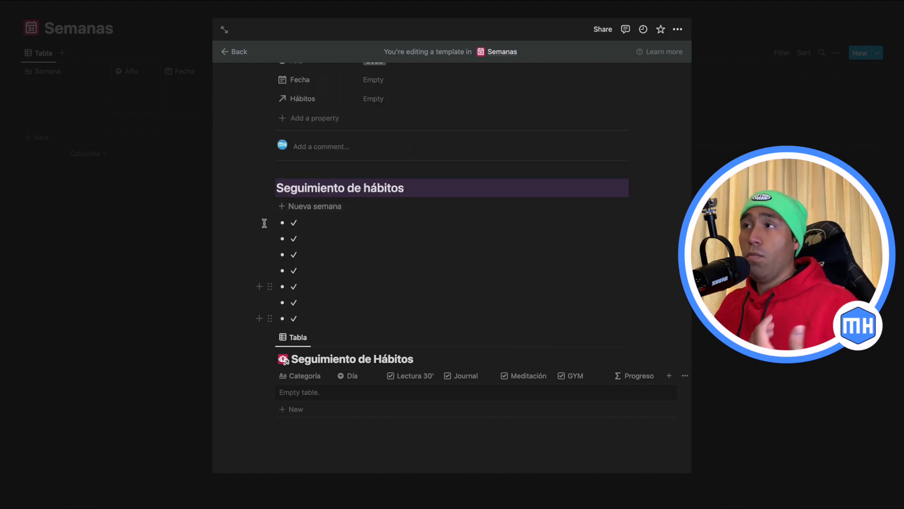
pyautogui.moveTo(284, 241); pyautogui.dragTo(323, 333)
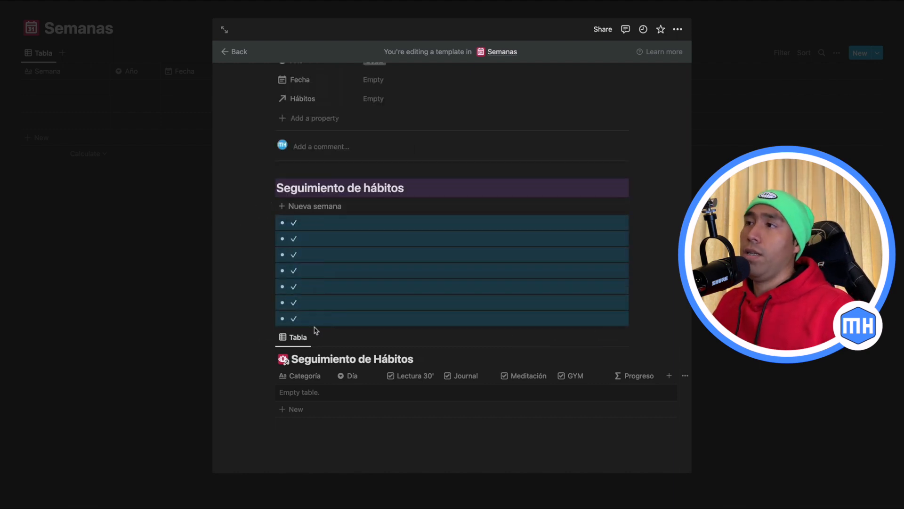
pyautogui.moveTo(271, 316); pyautogui.dragTo(308, 386)
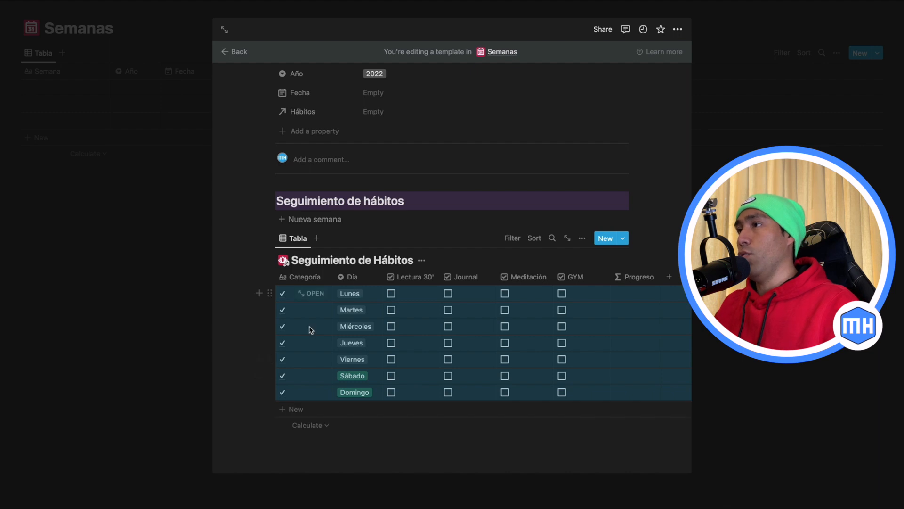
pyautogui.click(312, 325)
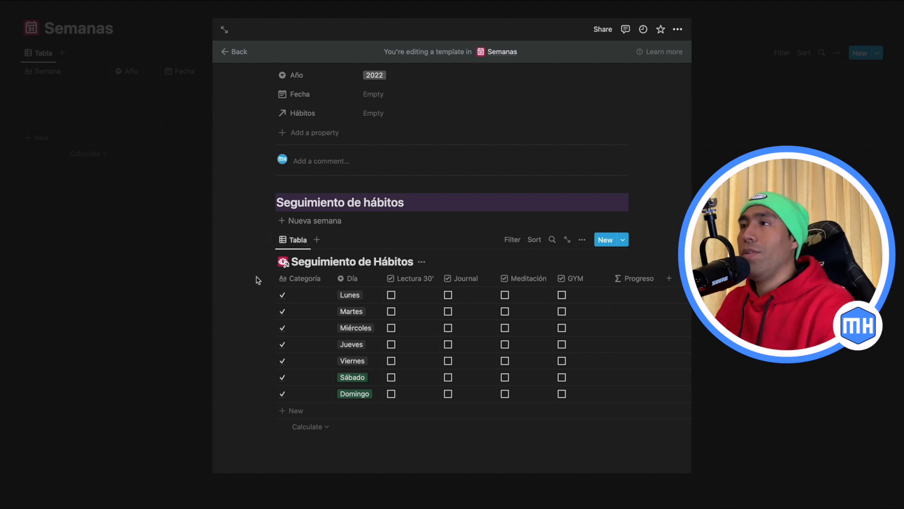
pyautogui.moveTo(237, 295); pyautogui.dragTo(343, 391)
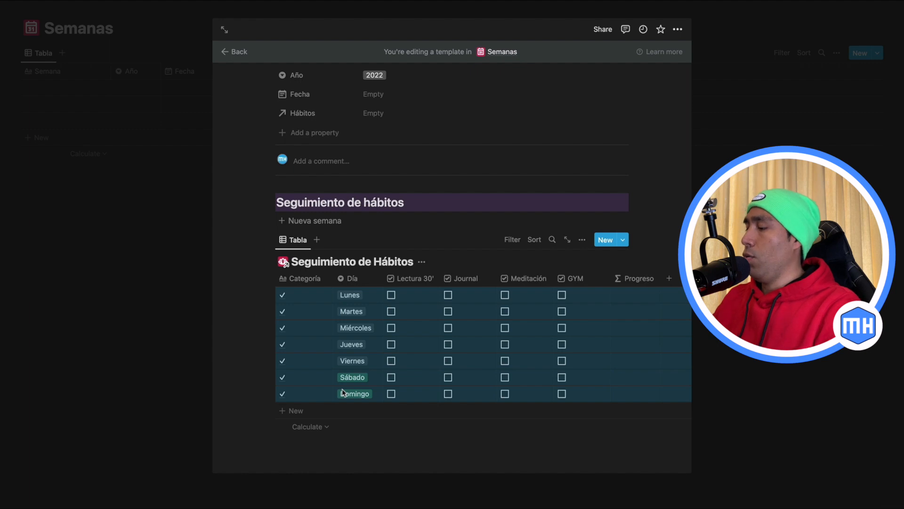
pyautogui.press('BackSpace')
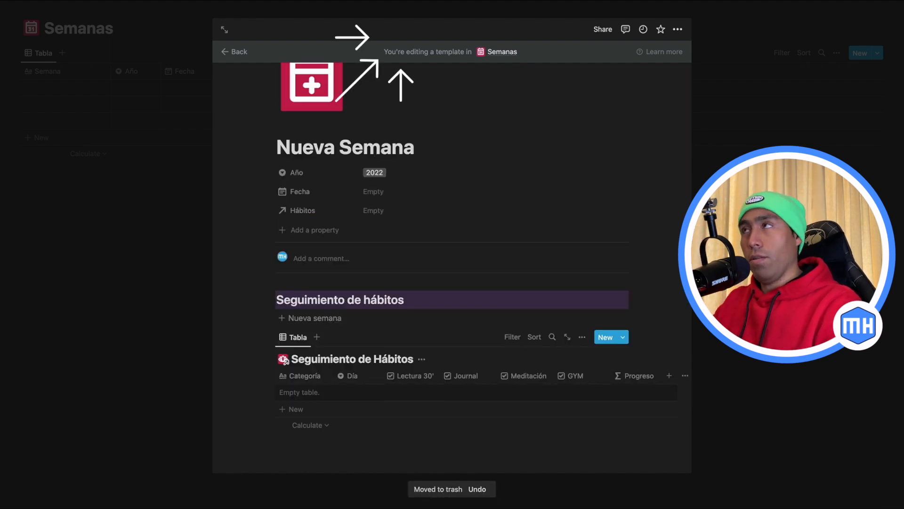
# Step: Filter the linked habit table to Semanas contains Nueva Semana, save the filter for everyone and collapse the filter bar
pyautogui.click(513, 338)
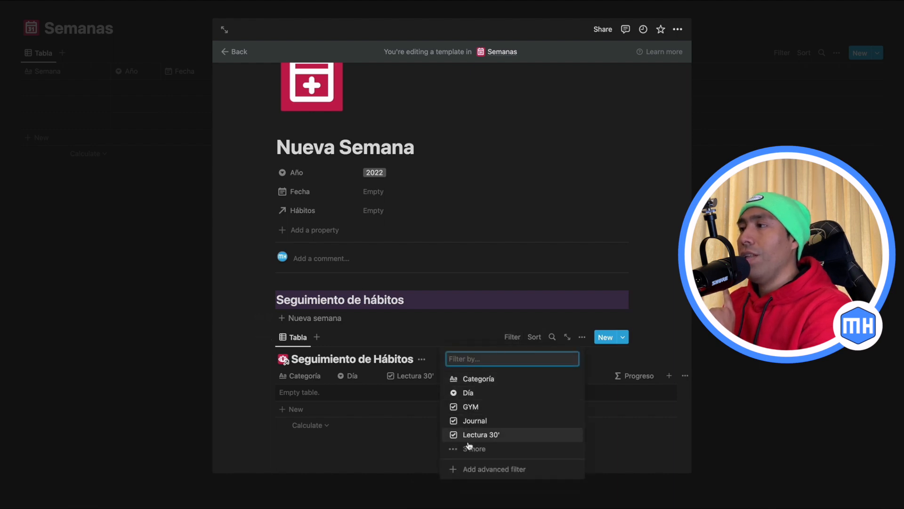
pyautogui.click(469, 448)
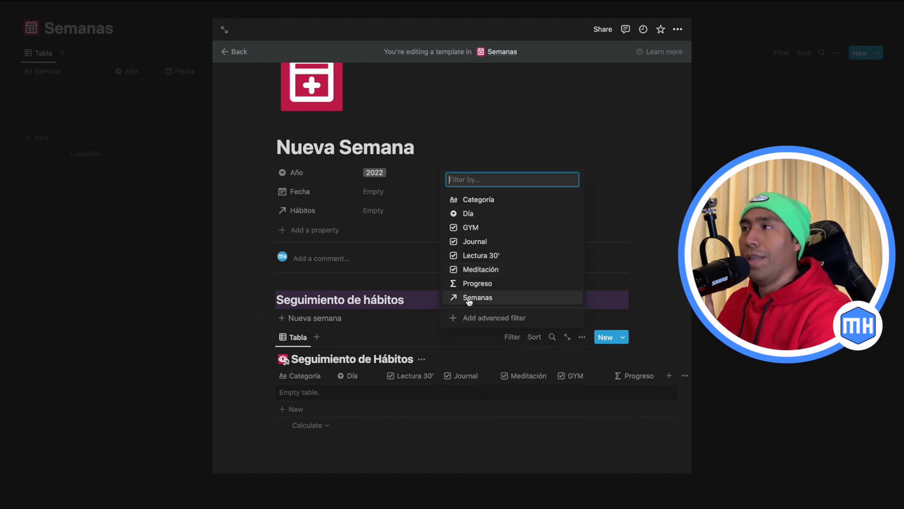
pyautogui.click(470, 298)
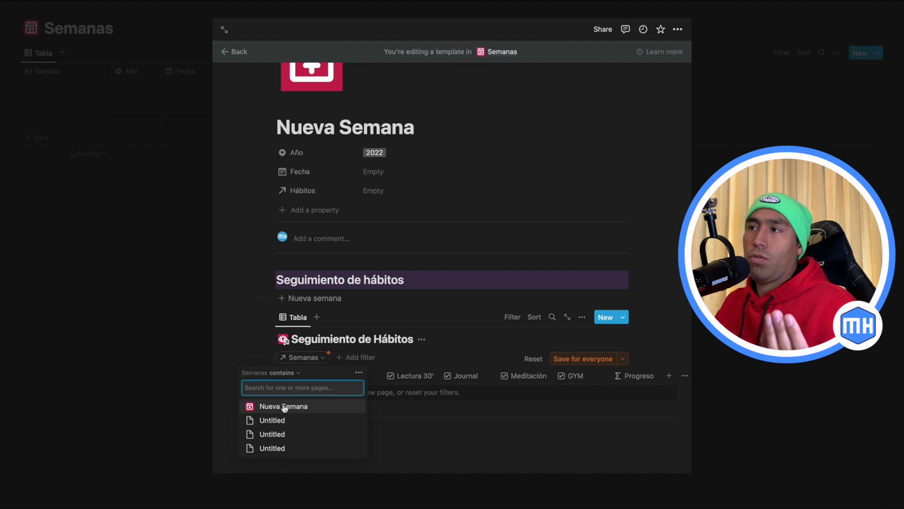
pyautogui.click(284, 406)
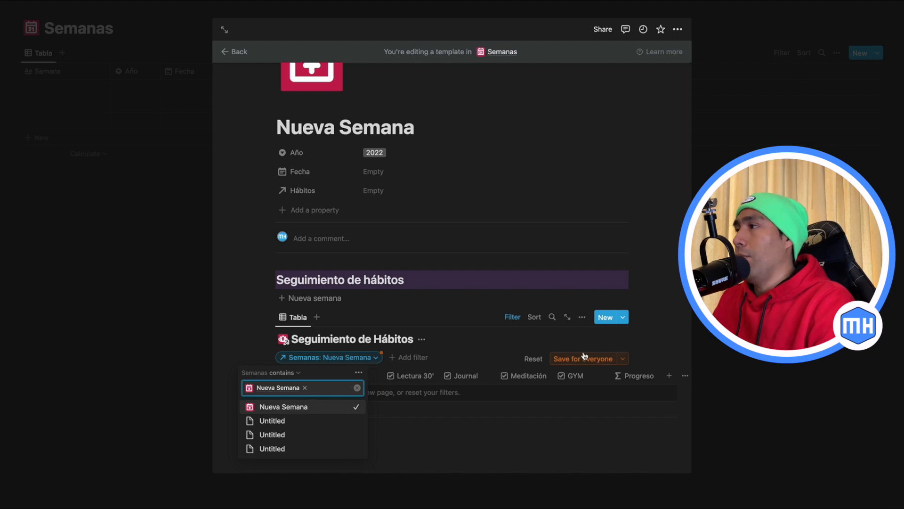
pyautogui.click(583, 359)
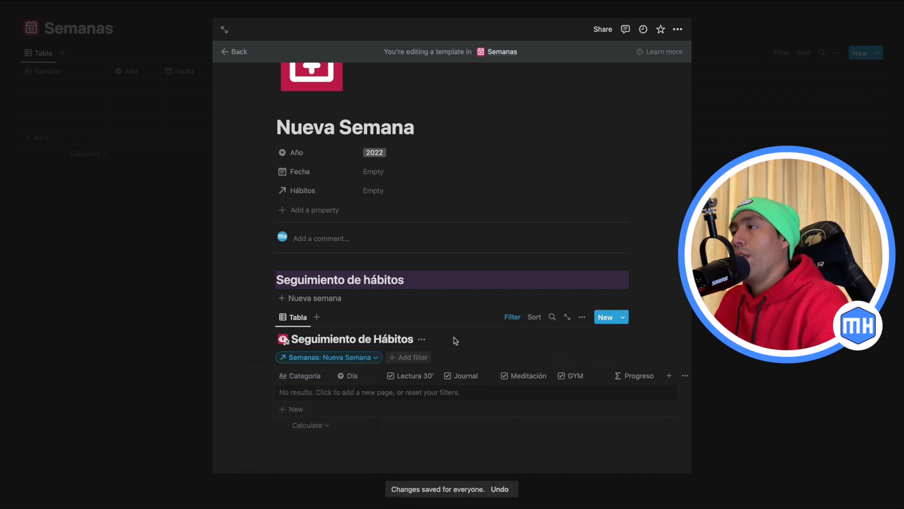
pyautogui.click(508, 318)
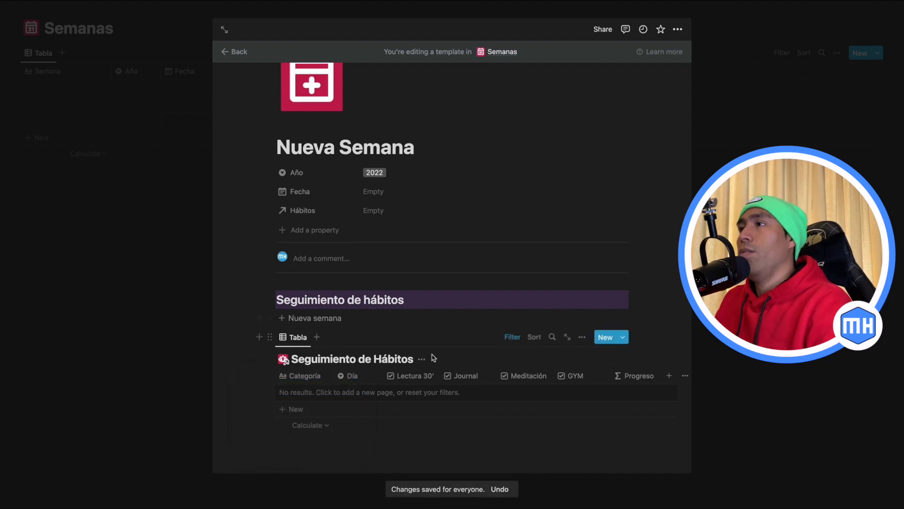
# Step: Hide the title of the linked Seguimiento de Hábitos database and rename its table view to "Semana"
pyautogui.click(423, 360)
pyautogui.click(394, 412)
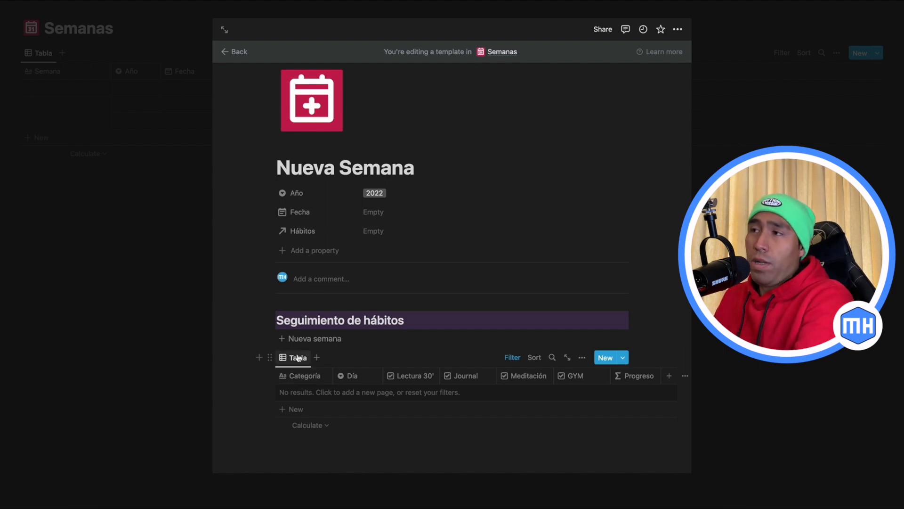
pyautogui.click(298, 358)
pyautogui.click(313, 390)
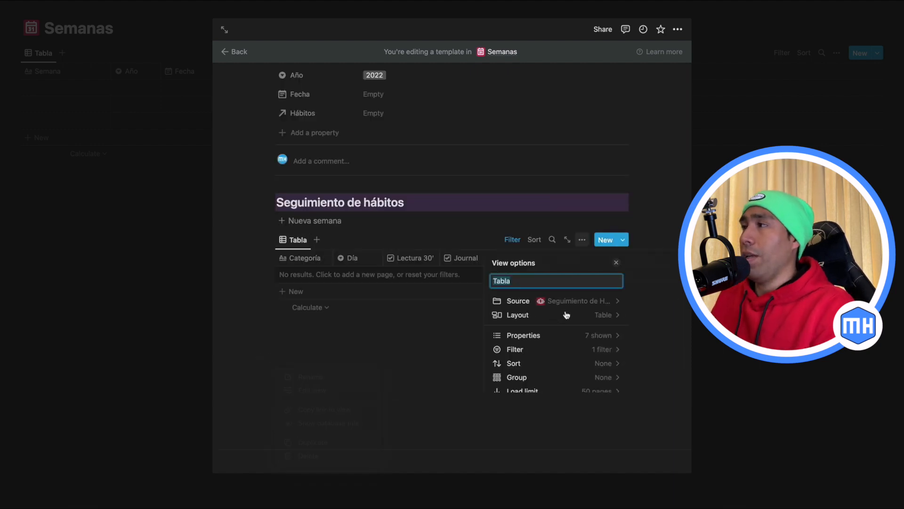
pyautogui.write('Semana')
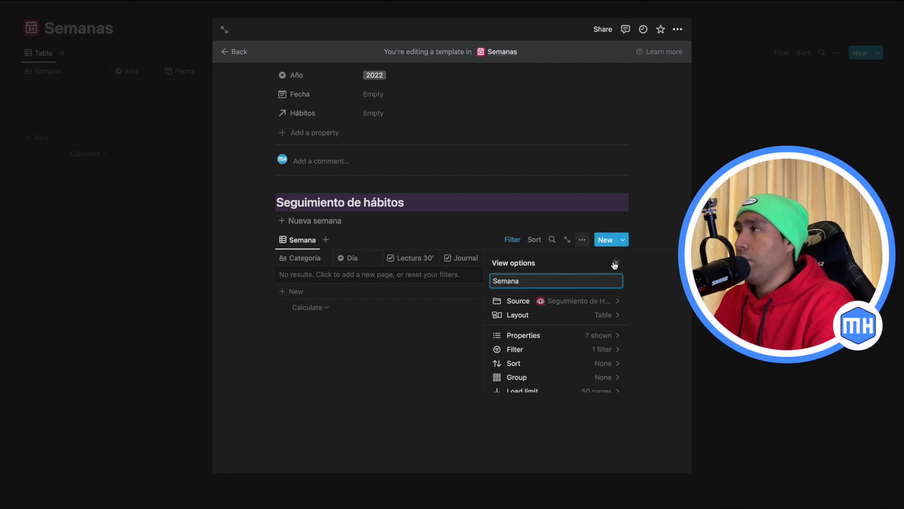
# Step: Set the Hábitos property of the Nueva Semana template to always hide, and close the template
pyautogui.click(616, 262)
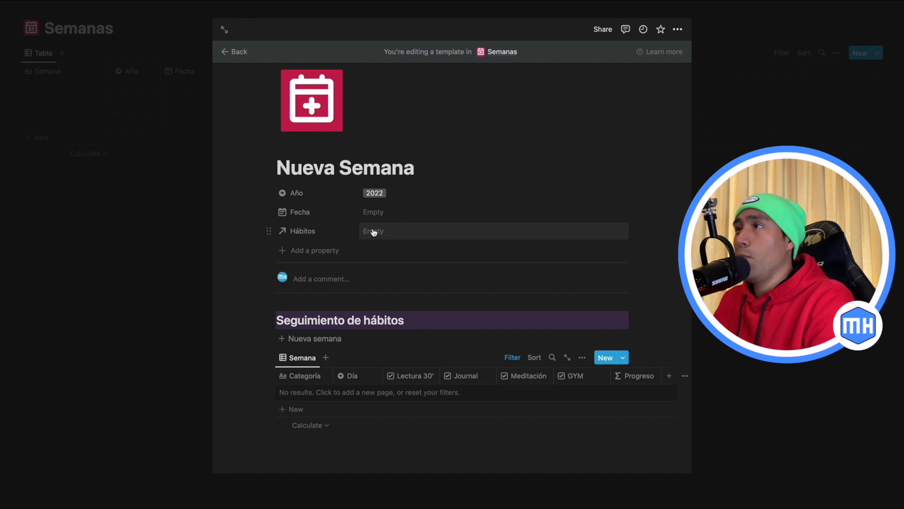
pyautogui.click(327, 230)
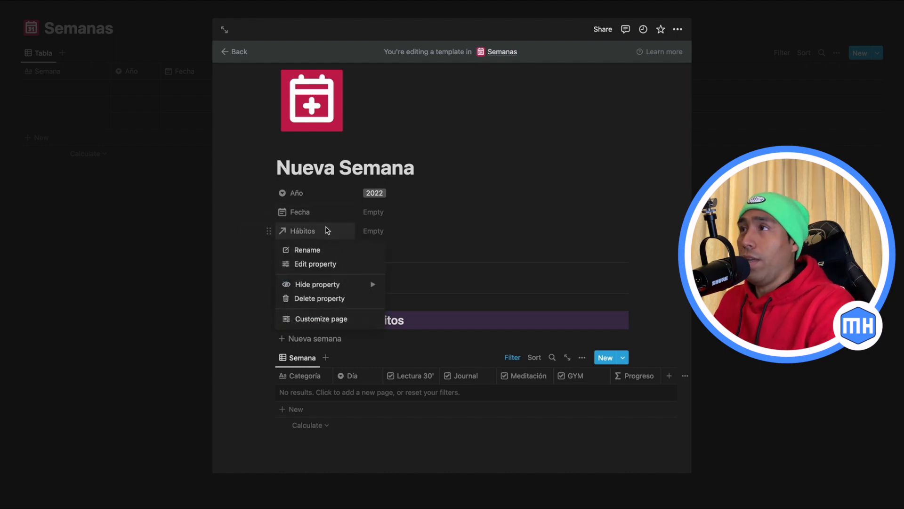
pyautogui.moveTo(318, 286)
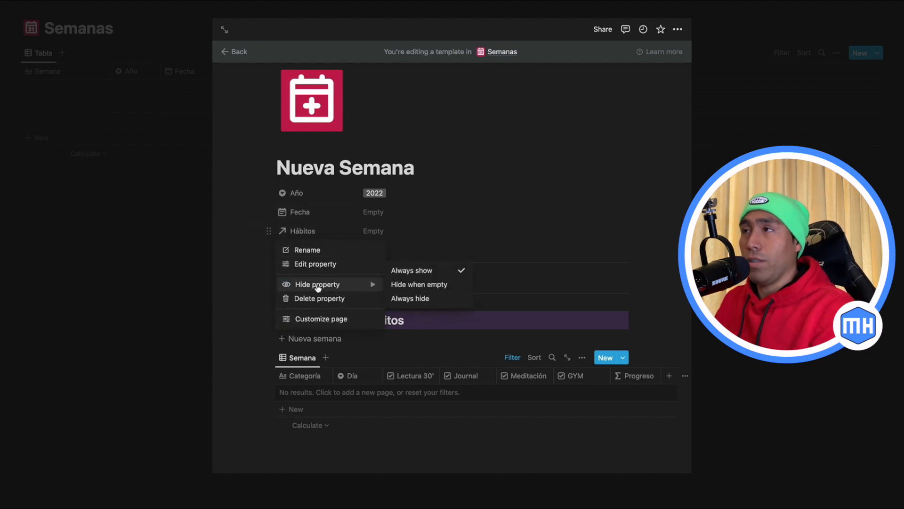
pyautogui.click(422, 298)
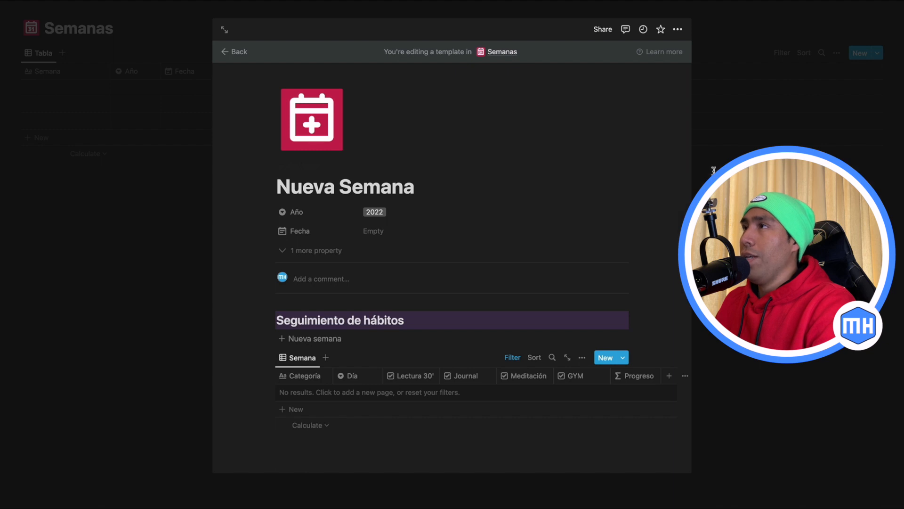
pyautogui.click(714, 171)
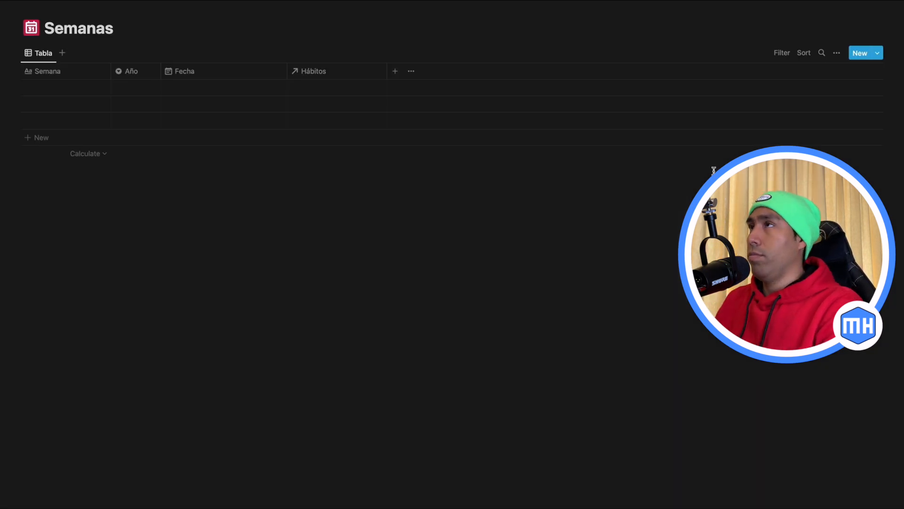
# Step: Delete the three empty rows in the Semanas table and create a page titled "Semana 18 julio" from the Nueva Semana template
pyautogui.moveTo(7, 87); pyautogui.dragTo(34, 125)
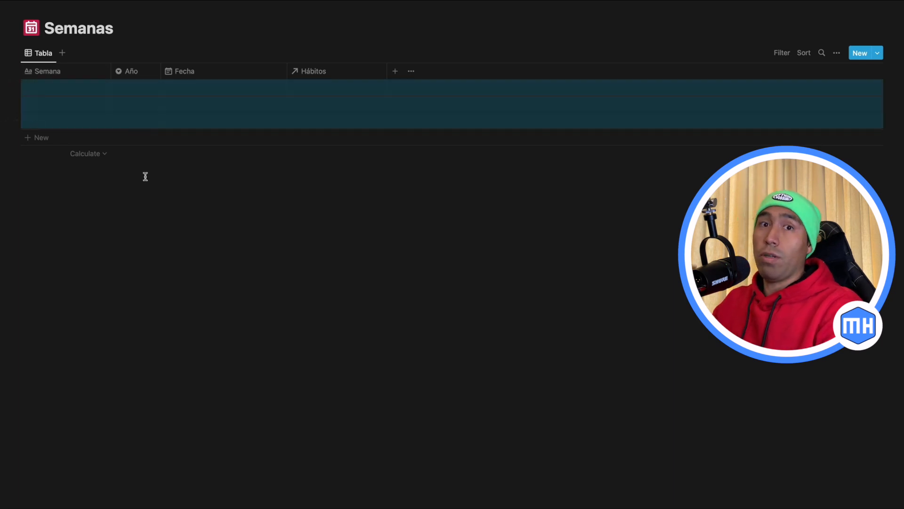
pyautogui.press('Delete')
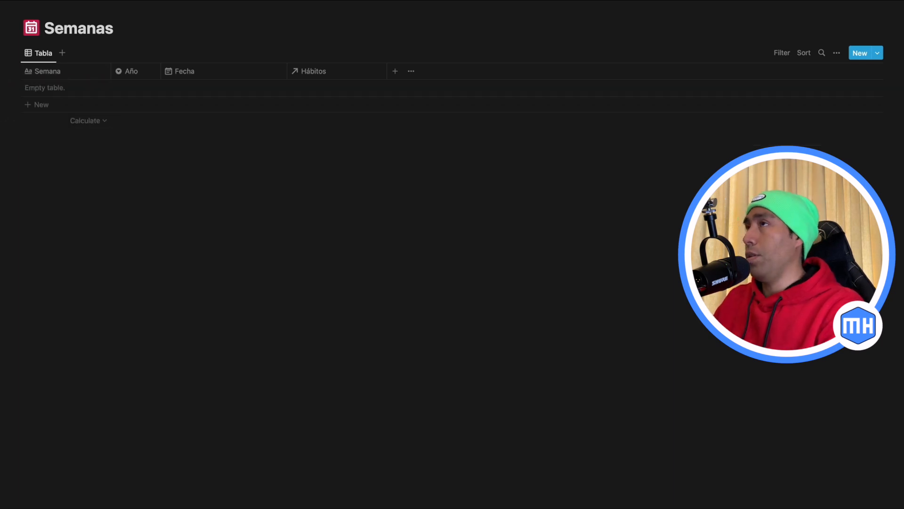
pyautogui.click(878, 54)
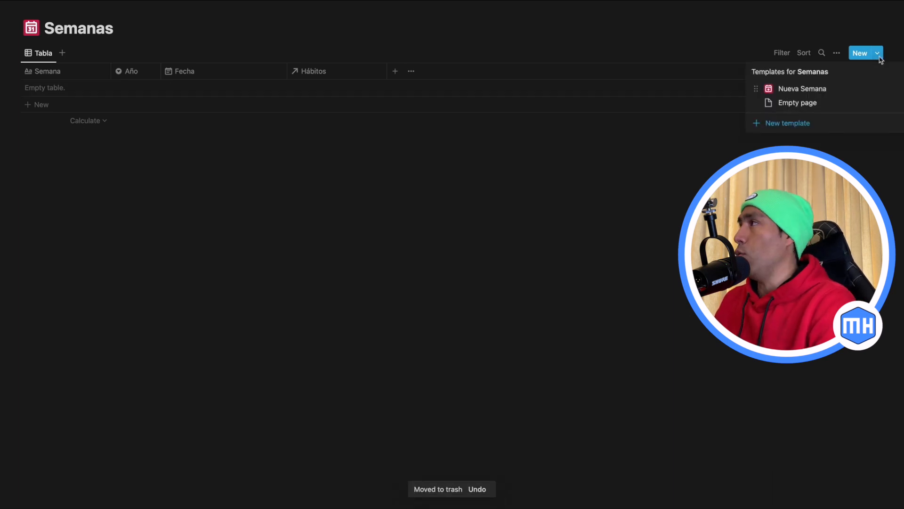
pyautogui.click(820, 87)
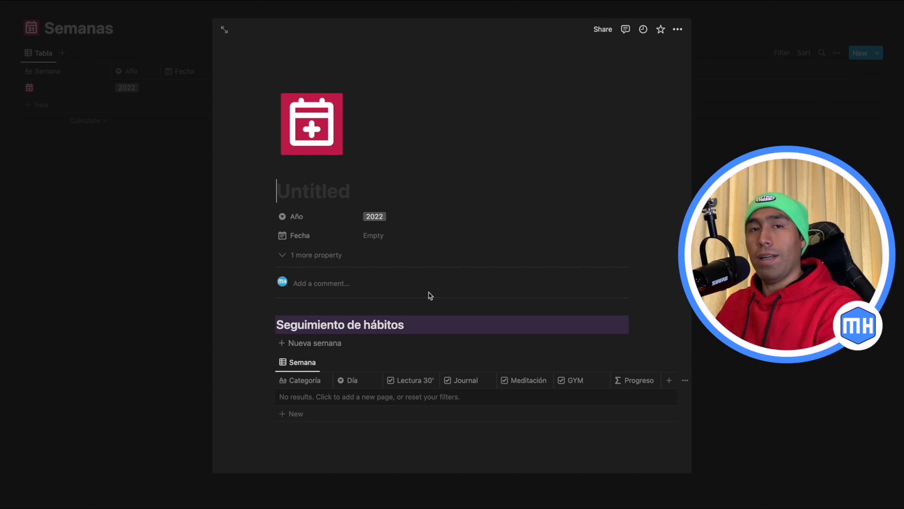
pyautogui.click(324, 201)
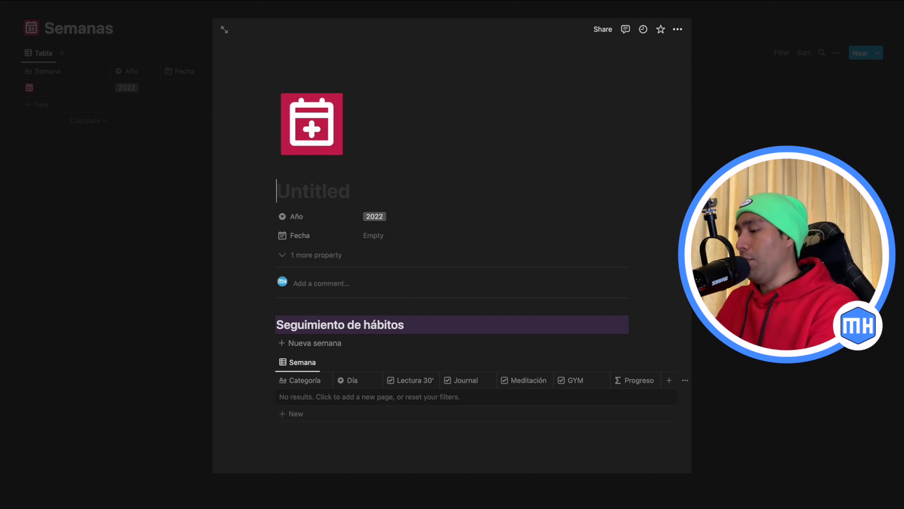
pyautogui.write('Semana')
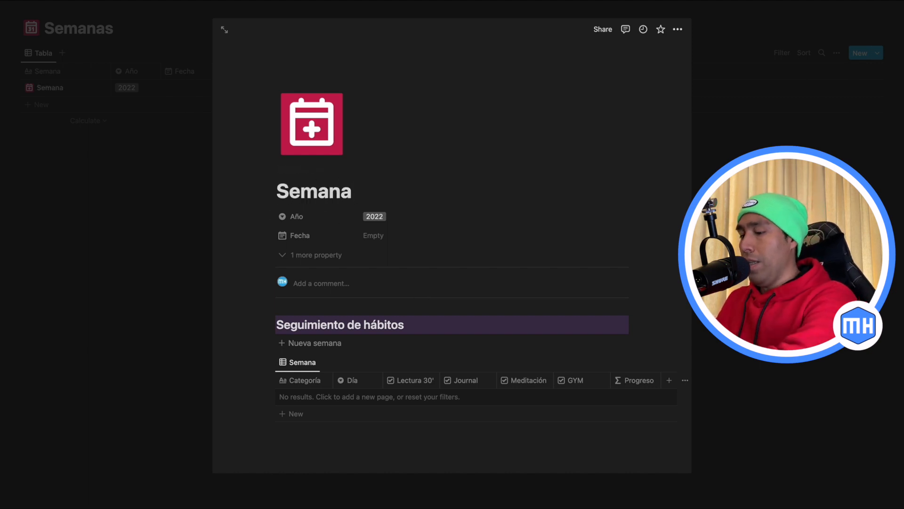
pyautogui.write(' 18 julio')
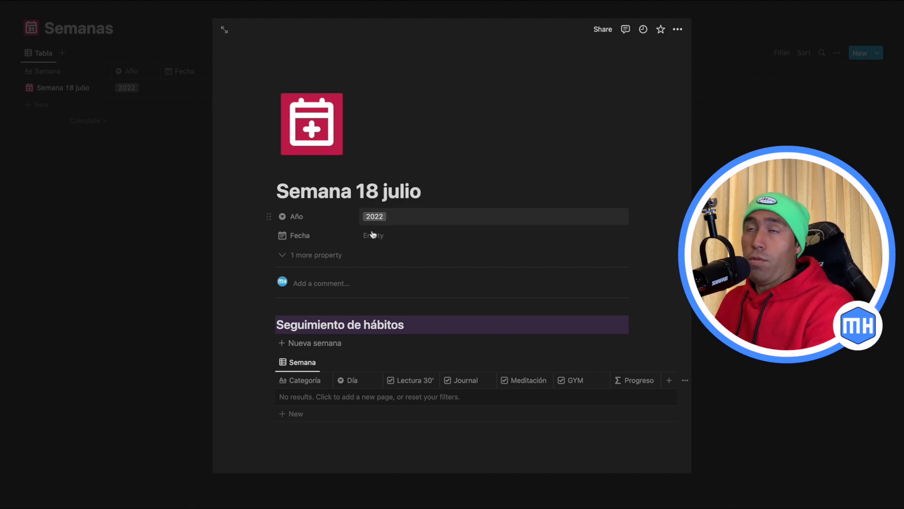
# Step: Set the Fecha of Semana 18 julio to the range July 18, 2022 to July 24, 2022
pyautogui.click(371, 236)
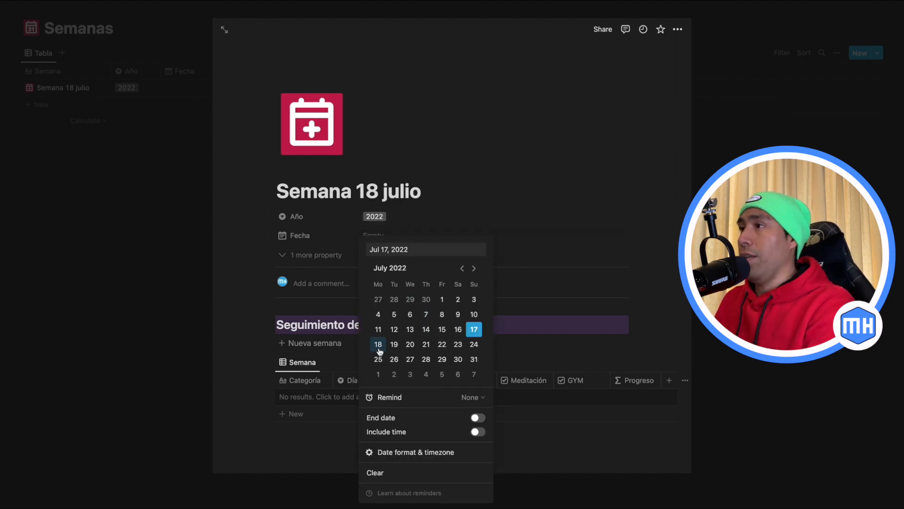
pyautogui.click(379, 350)
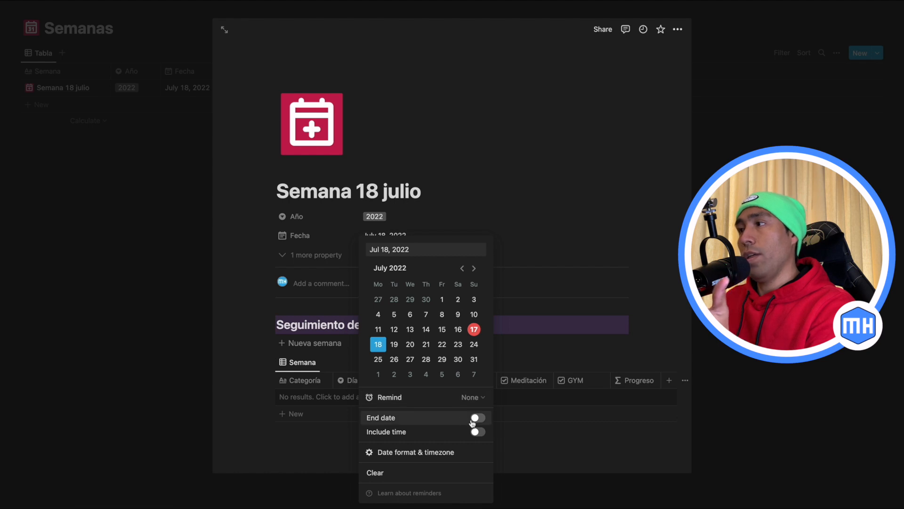
pyautogui.click(477, 418)
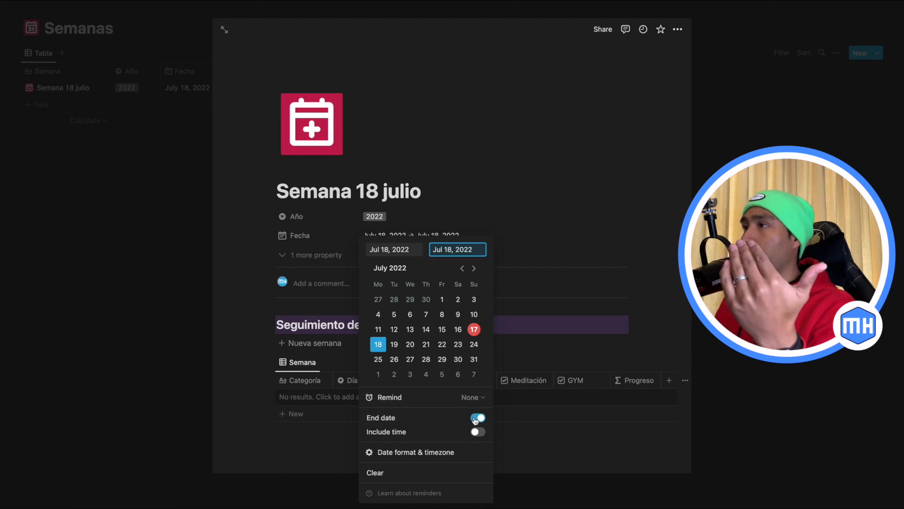
pyautogui.click(474, 345)
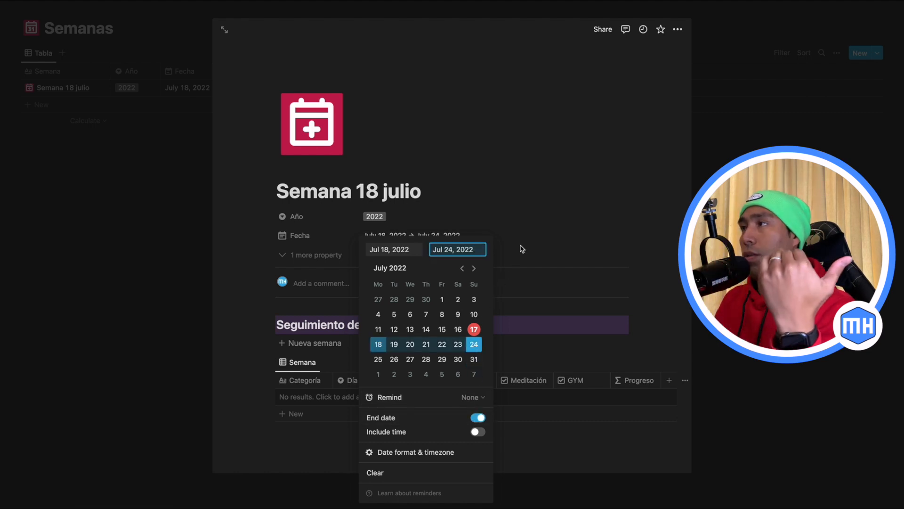
pyautogui.click(528, 238)
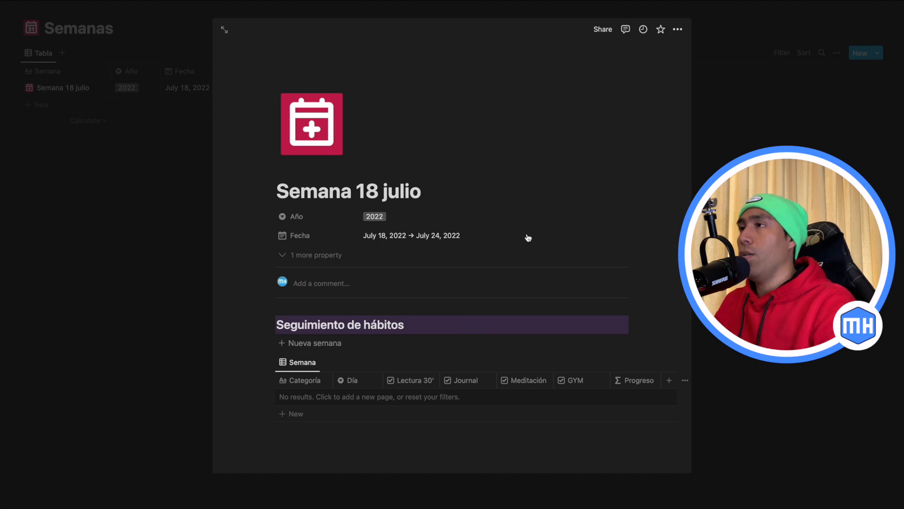
# Step: Generate the seven day entries with the Nueva semana button and move them into the linked Semana habit table
pyautogui.scroll(-1, 392, 356)
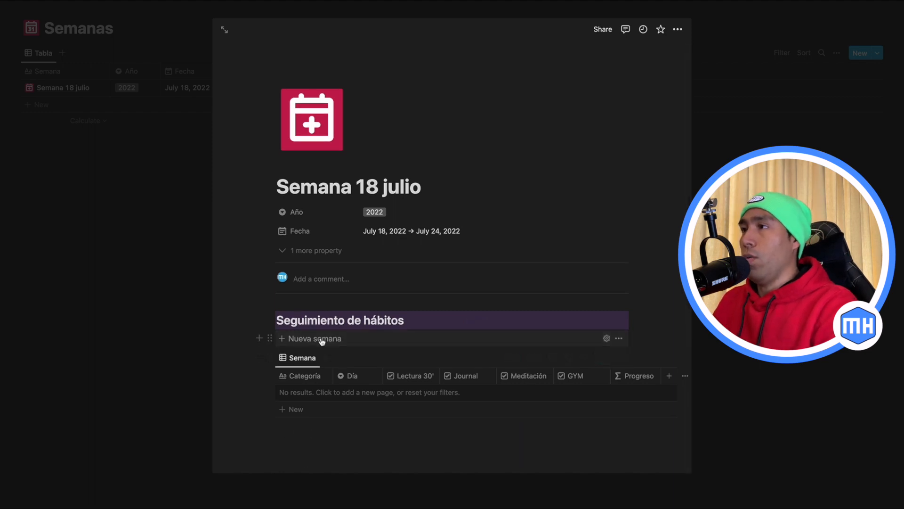
pyautogui.click(322, 339)
pyautogui.scroll(-3, 321, 338)
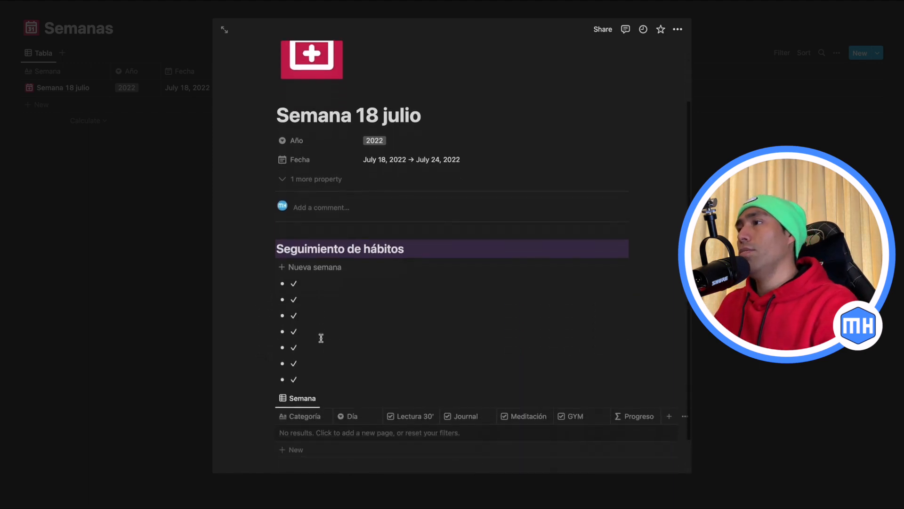
pyautogui.scroll(-2, 321, 338)
pyautogui.moveTo(244, 245); pyautogui.dragTo(292, 384)
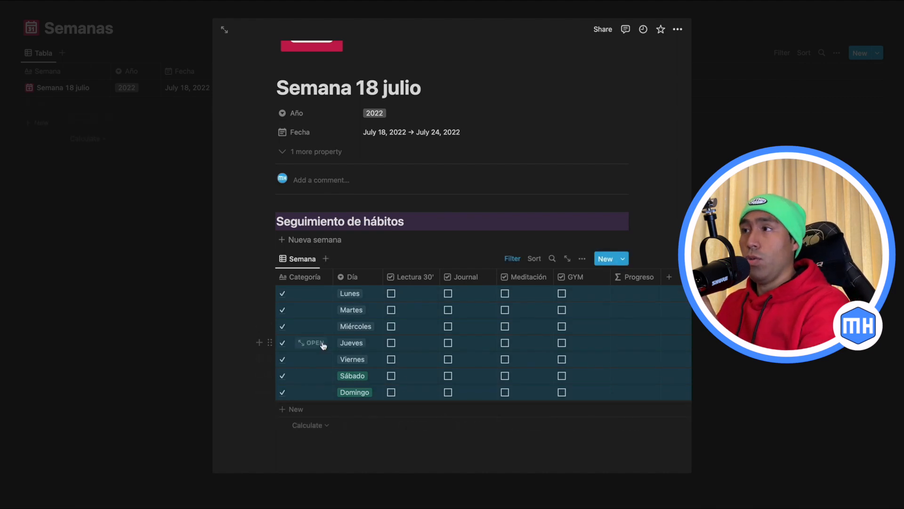
# Step: Open the Jueves entry, expand its hidden properties to check the Semanas relation, and return to the Semanas table
pyautogui.click(314, 343)
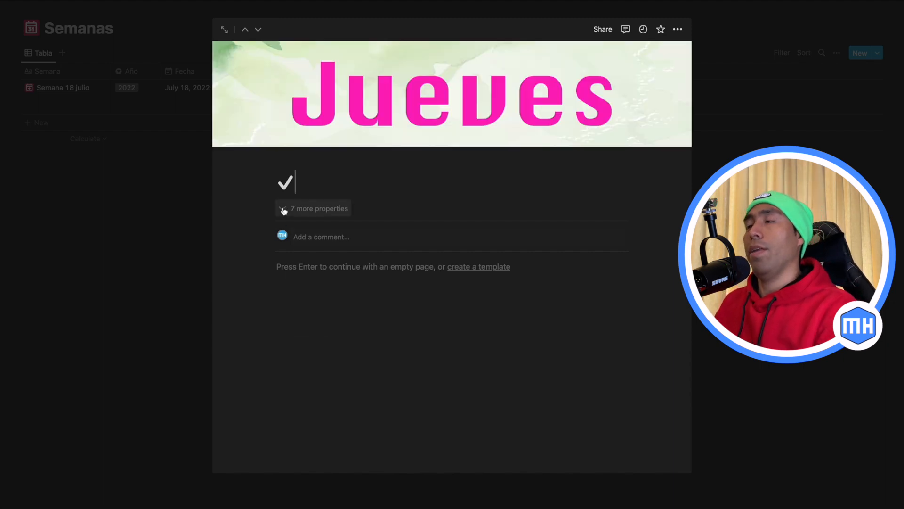
pyautogui.click(283, 209)
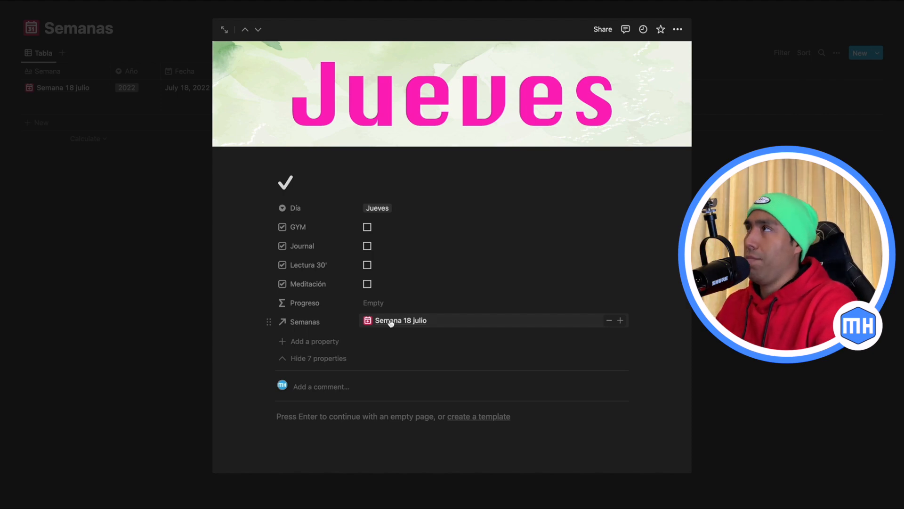
pyautogui.press('Escape')
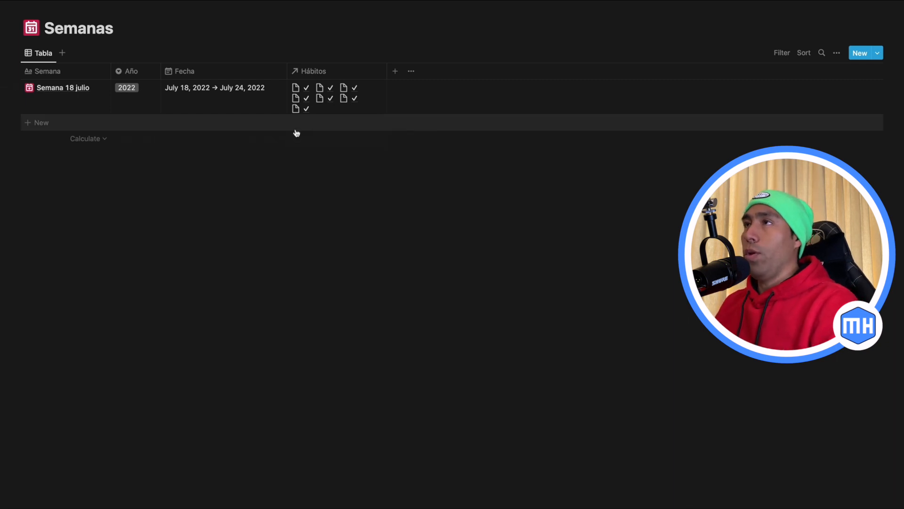
# Step: Widen the Hábitos column of the Semanas table to fit its seven entries on one line, and open the template list
pyautogui.moveTo(387, 70); pyautogui.dragTo(484, 66)
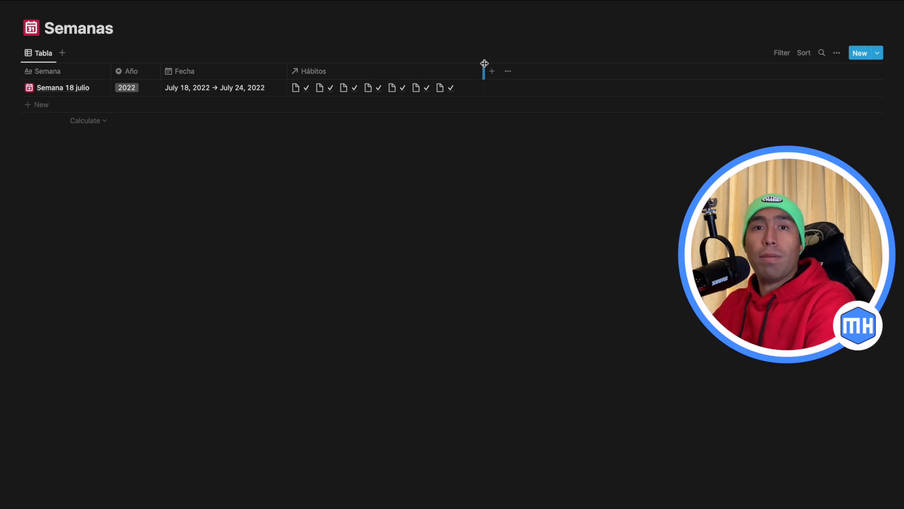
pyautogui.click(878, 53)
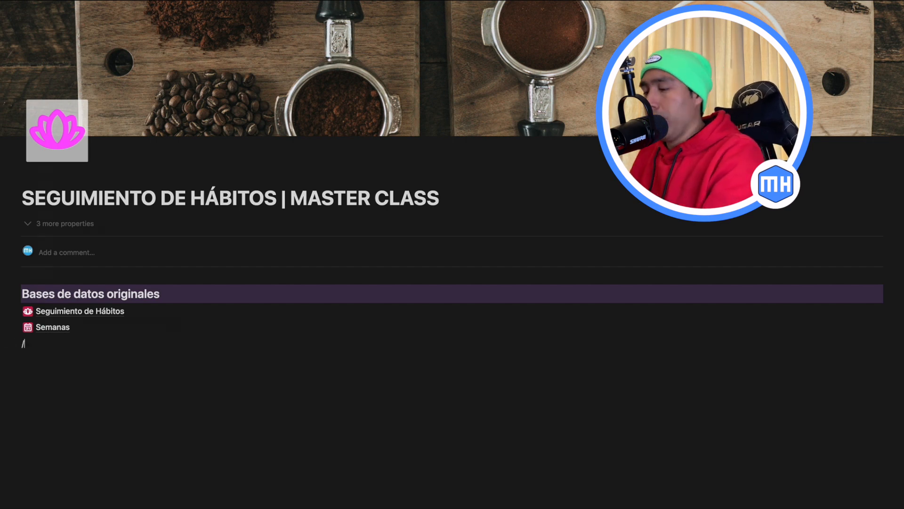
# Step: Insert a linked view of the Semanas database under the original database links on the Master Class page, naming the view "Semanas"
pyautogui.write('/lin')
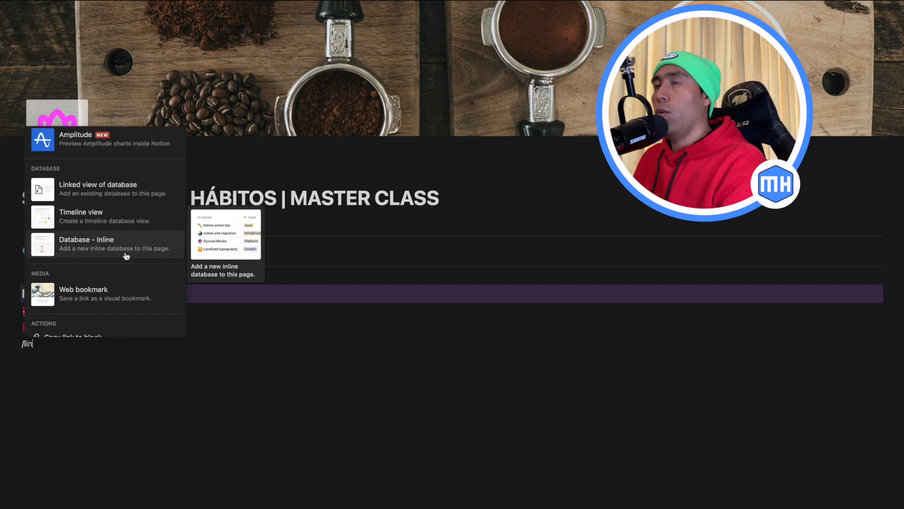
pyautogui.click(128, 200)
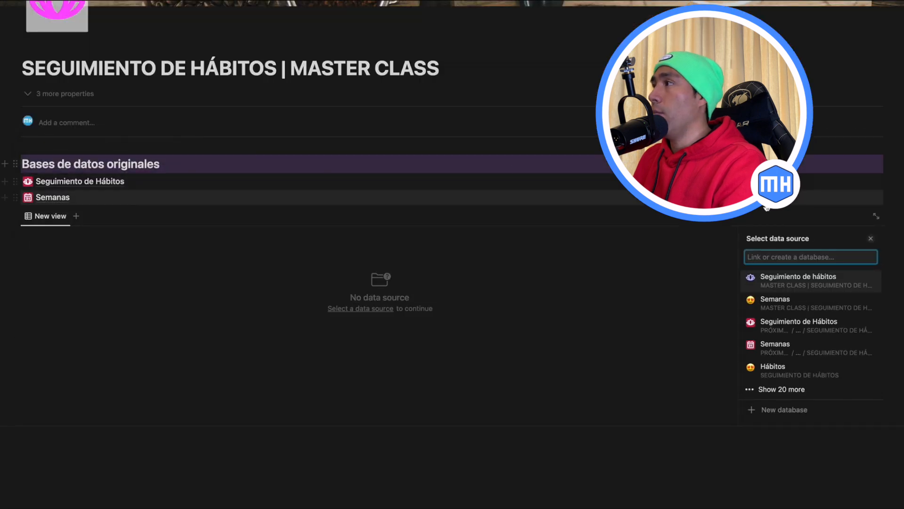
pyautogui.click(773, 344)
pyautogui.click(784, 261)
pyautogui.write('Semanas')
# Step: Display the Semanas linked view as a gallery with card preview None and card size Small, and hide its database title
pyautogui.click(828, 296)
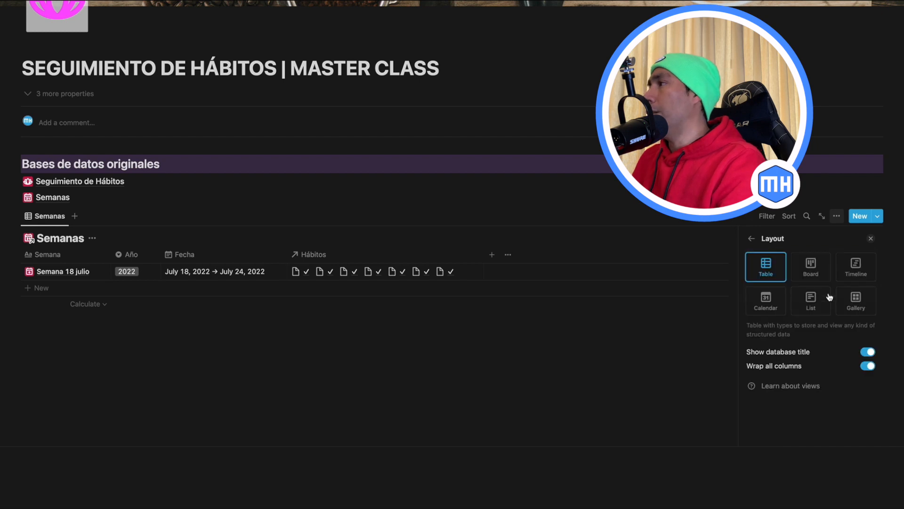
pyautogui.click(846, 295)
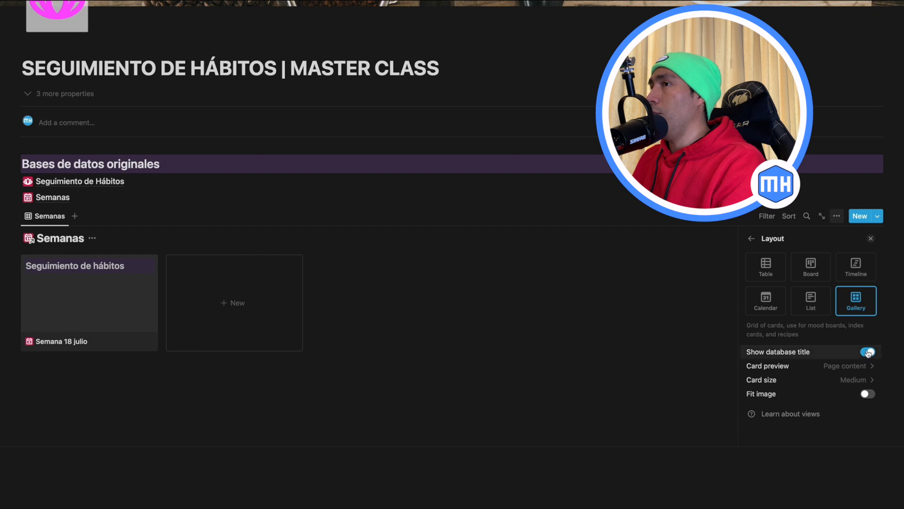
pyautogui.click(870, 366)
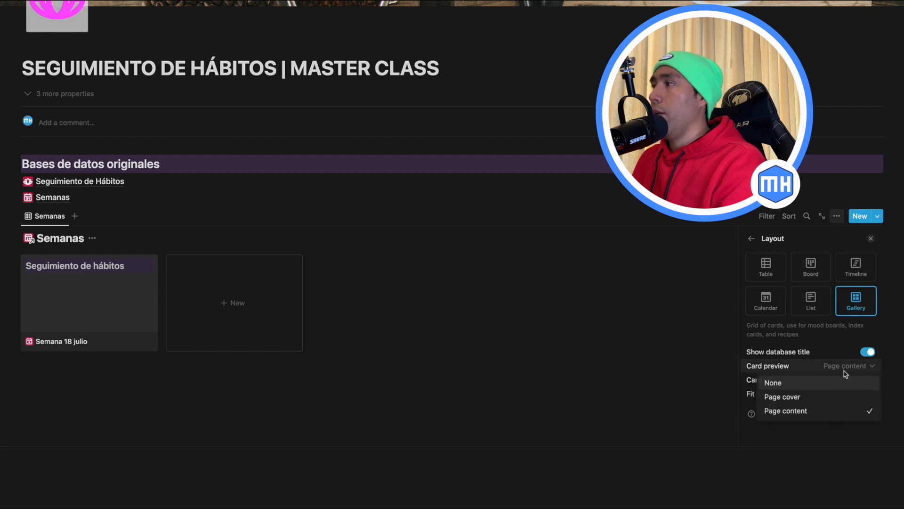
pyautogui.click(789, 383)
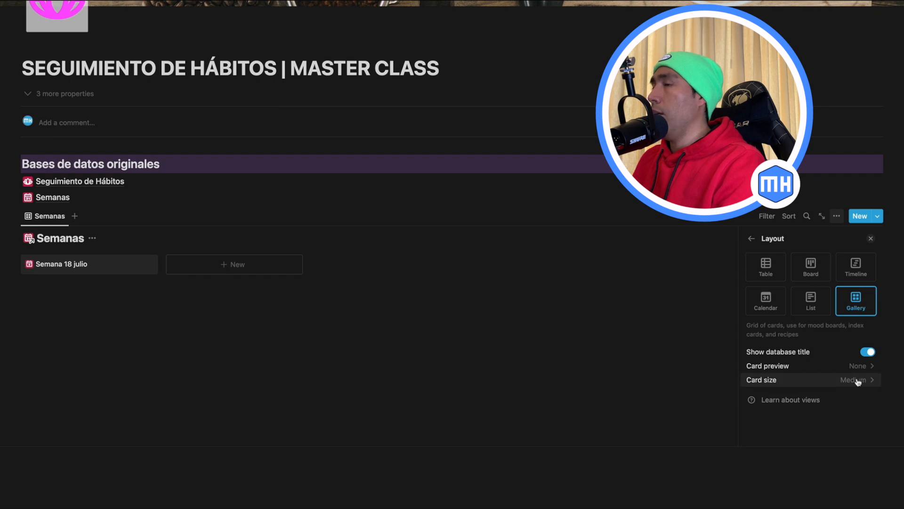
pyautogui.click(858, 382)
pyautogui.click(796, 397)
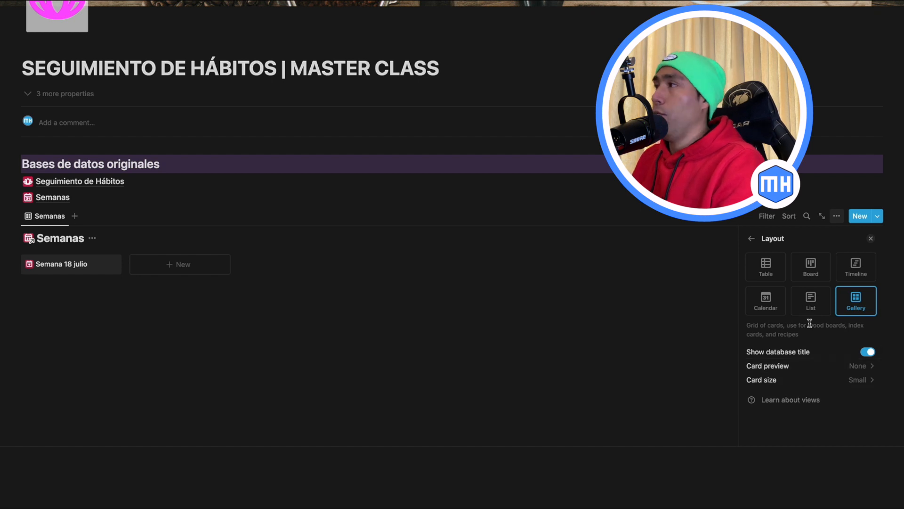
pyautogui.click(871, 238)
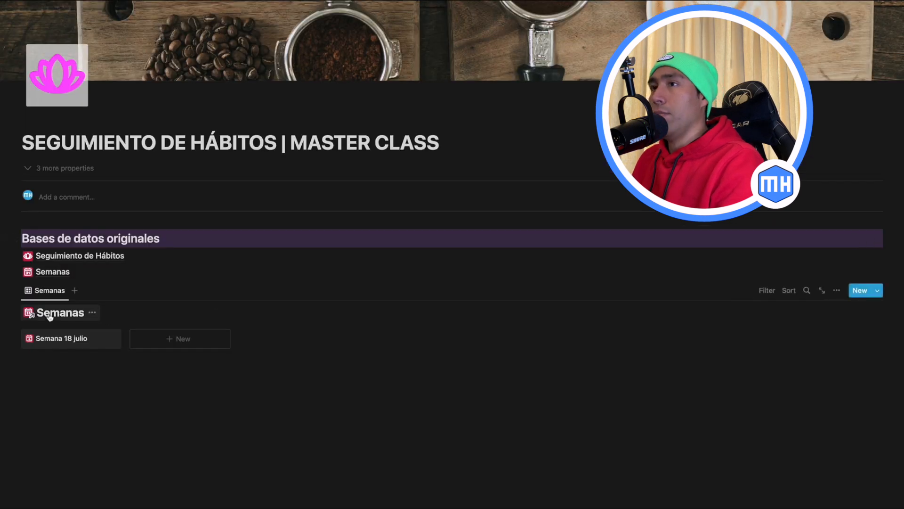
pyautogui.click(92, 312)
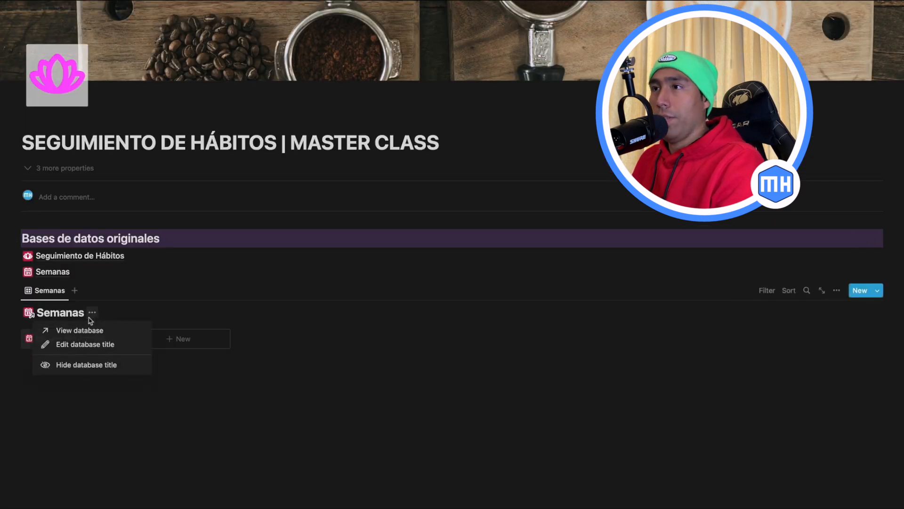
pyautogui.click(71, 364)
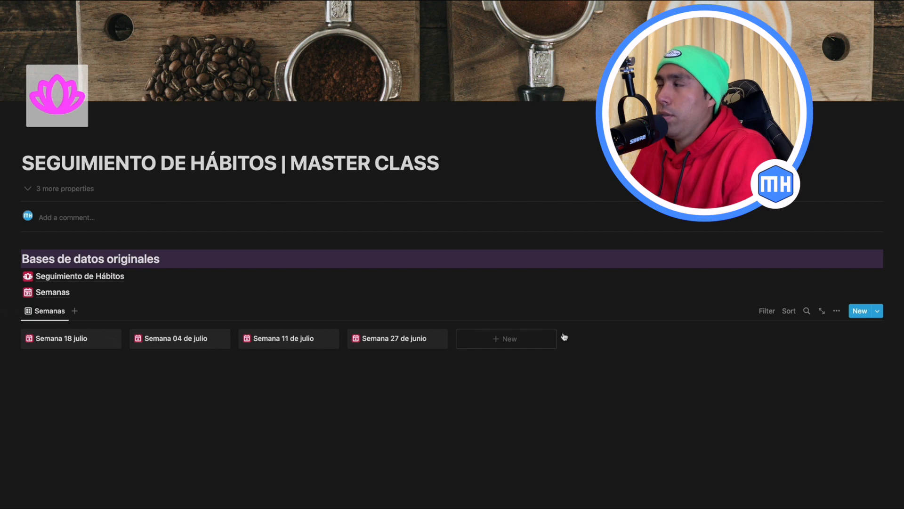
# Step: Sort the Semanas gallery by Fecha in ascending order and save the sort for everyone
pyautogui.click(789, 311)
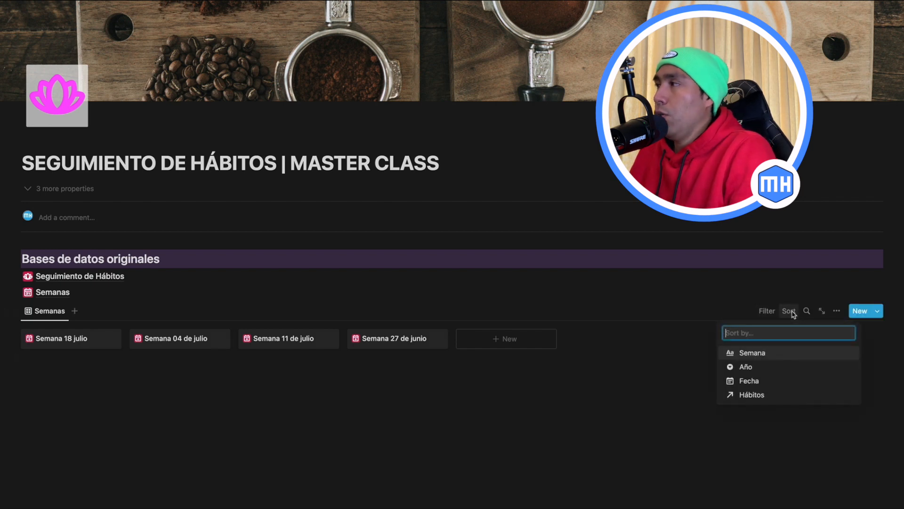
pyautogui.click(752, 380)
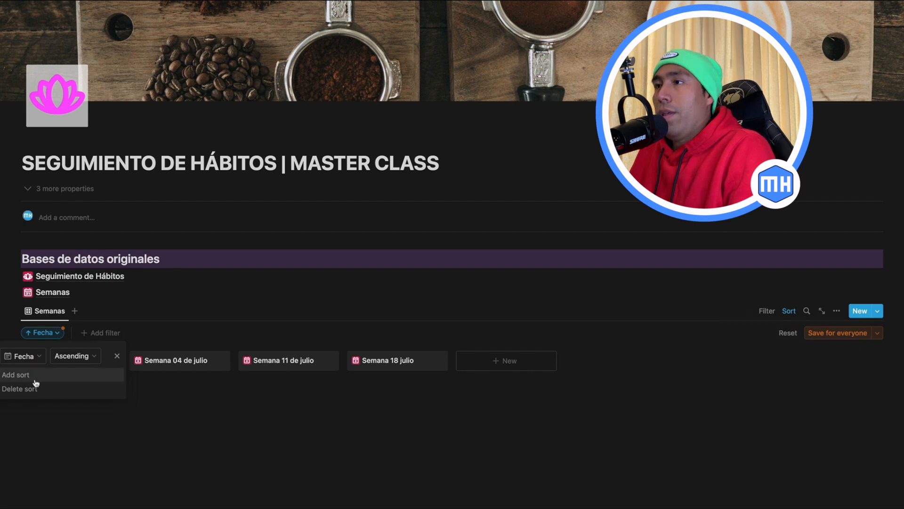
pyautogui.click(836, 333)
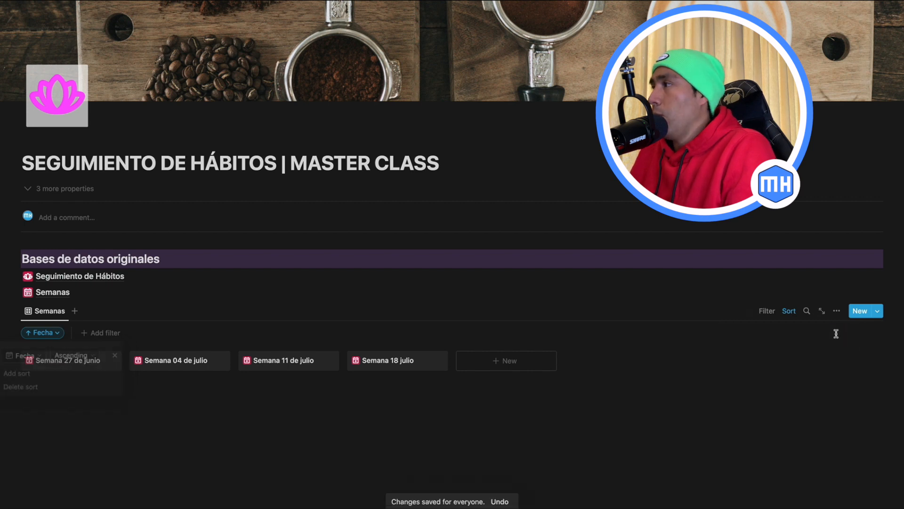
pyautogui.click(764, 313)
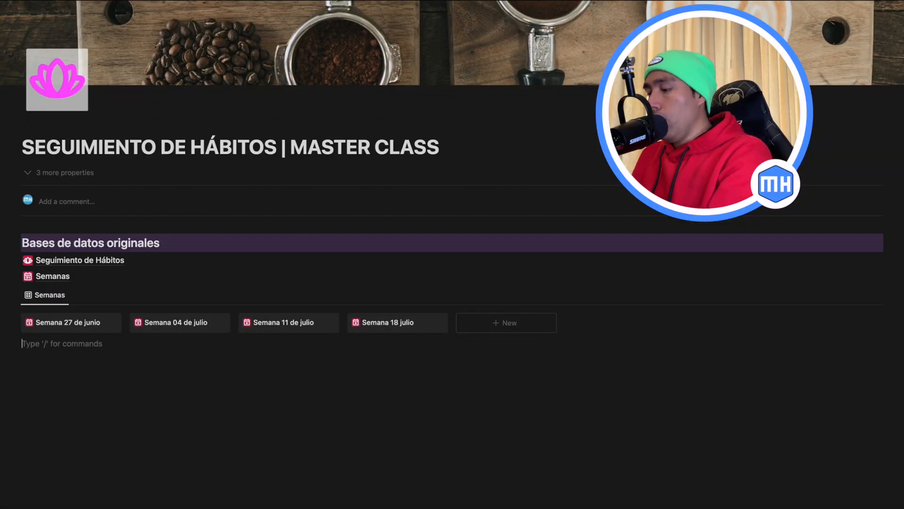
# Step: Add a level 2 toggle heading "Progreso general de hábitos" below the Semanas gallery
pyautogui.write('/t')
pyautogui.scroll(-5, 171, 287)
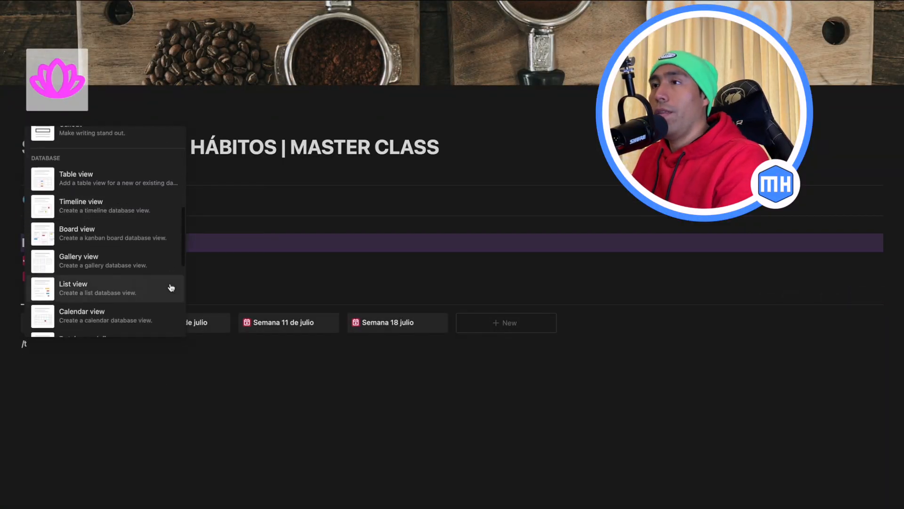
pyautogui.scroll(-15, 171, 287)
pyautogui.scroll(3, 144, 289)
pyautogui.click(110, 241)
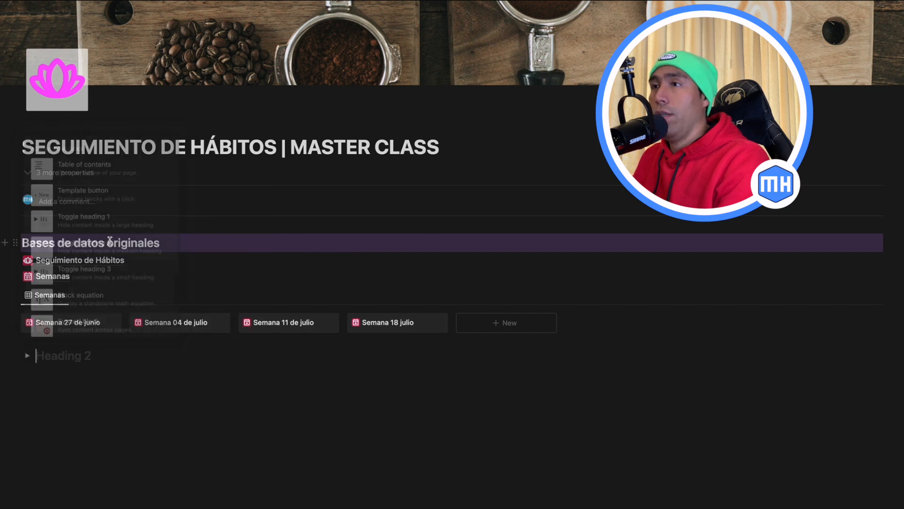
pyautogui.write('Progreso')
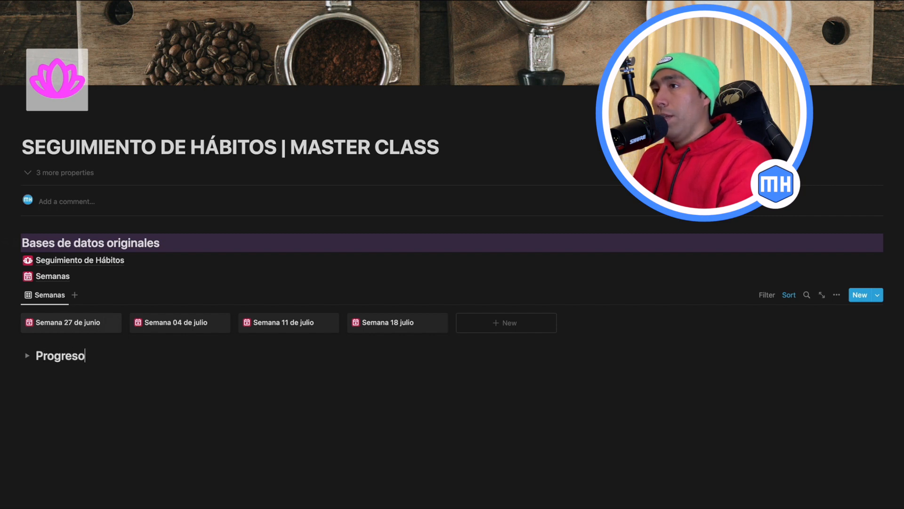
pyautogui.write(' general de hábitos')
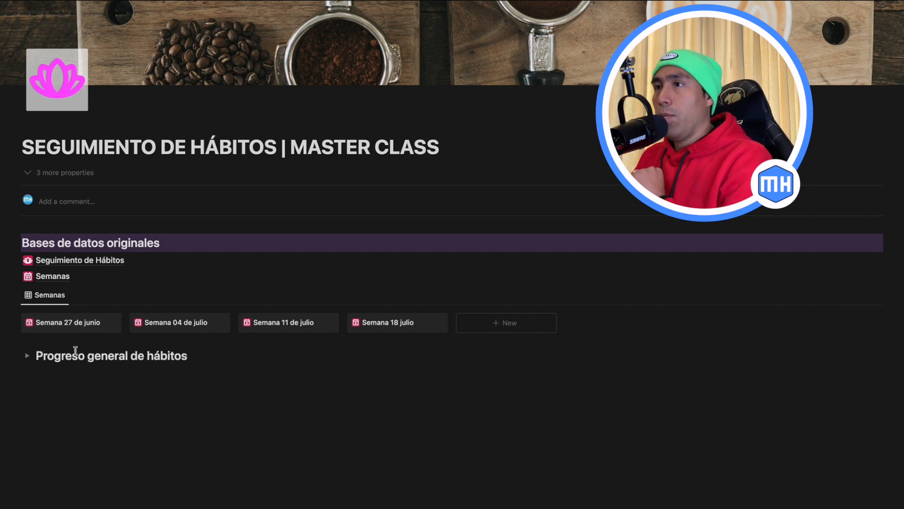
# Step: Color the word "Progreso" in the toggle heading pink
pyautogui.doubleClick(52, 357)
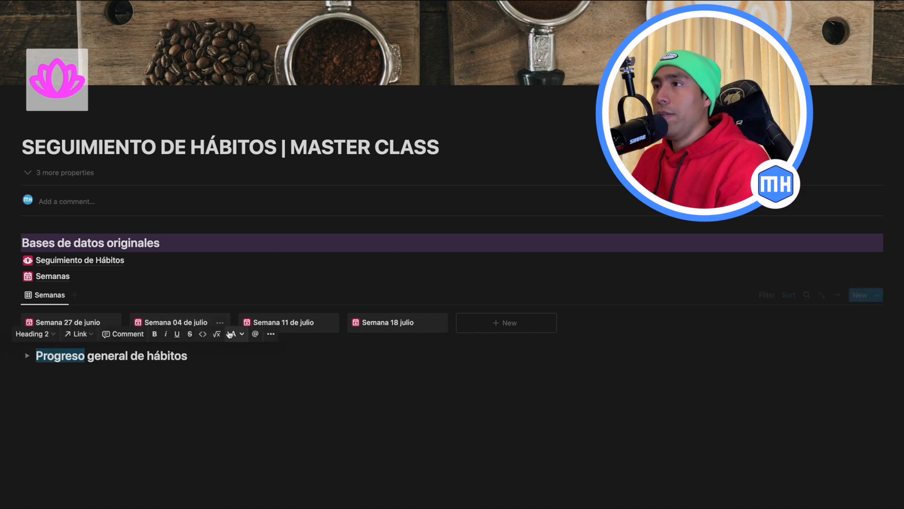
pyautogui.click(245, 336)
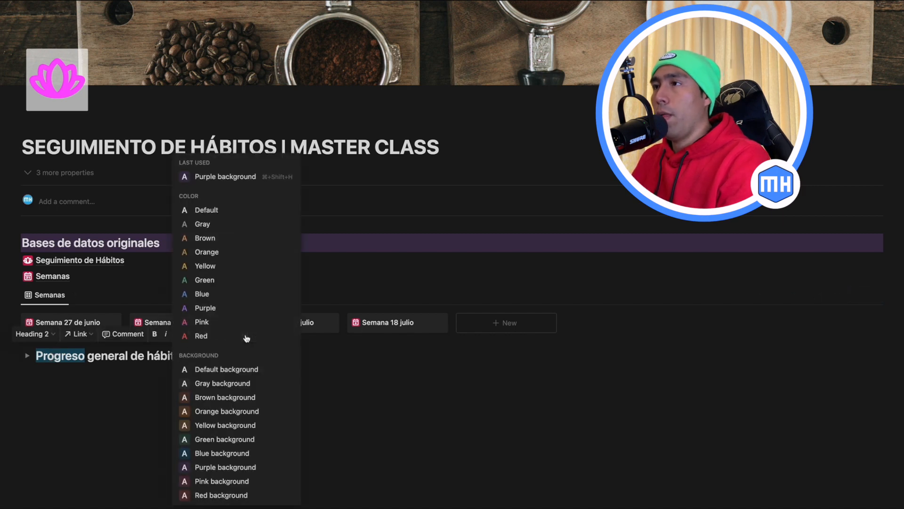
pyautogui.click(223, 326)
pyautogui.click(137, 380)
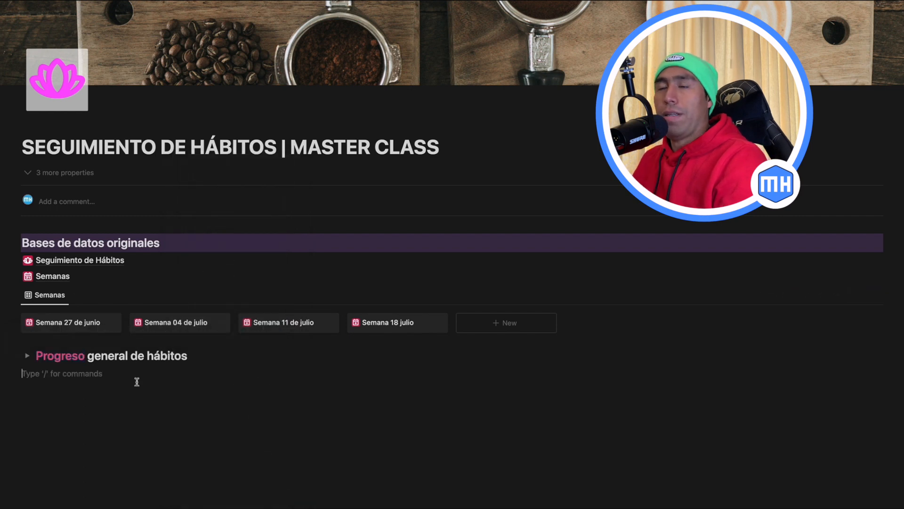
# Step: Expand the toggle heading and insert a linked view of the Master Class Seguimiento de Hábitos database inside it, naming the view "Lectura"
pyautogui.click(26, 358)
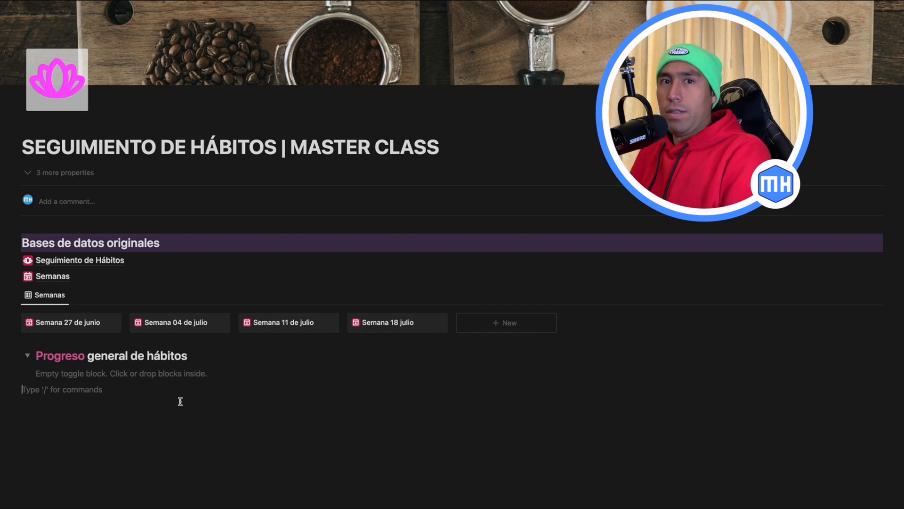
pyautogui.click(87, 373)
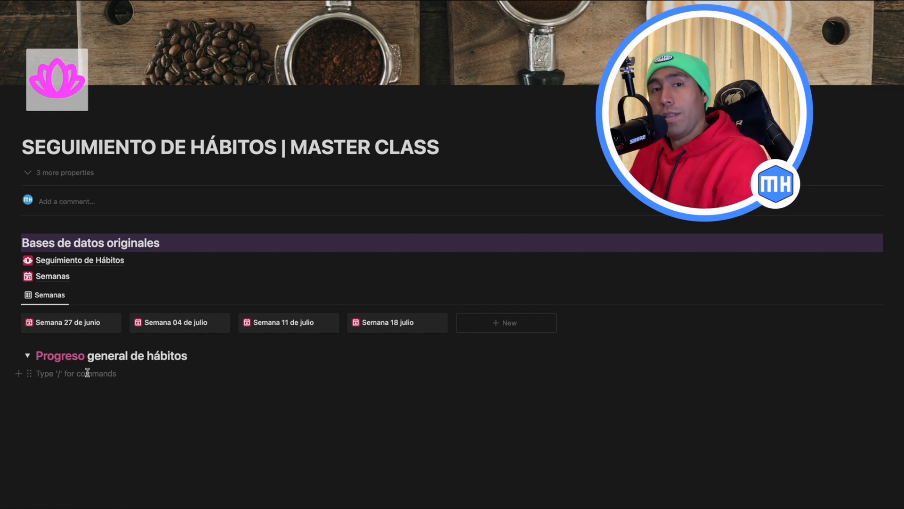
pyautogui.write('/link')
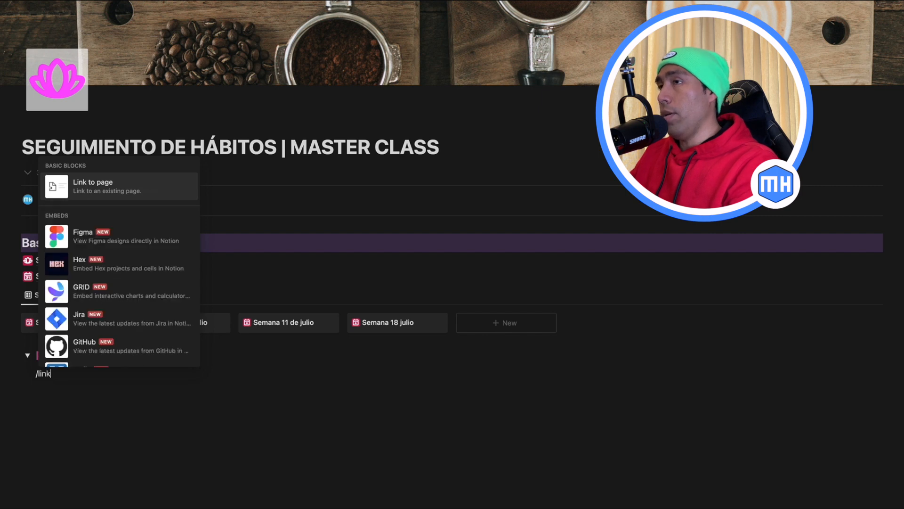
pyautogui.scroll(-5, 158, 289)
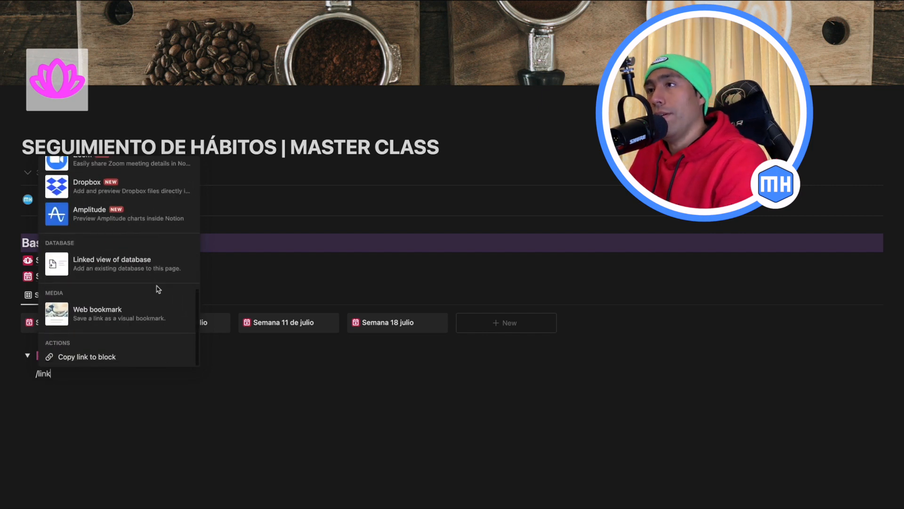
pyautogui.click(174, 266)
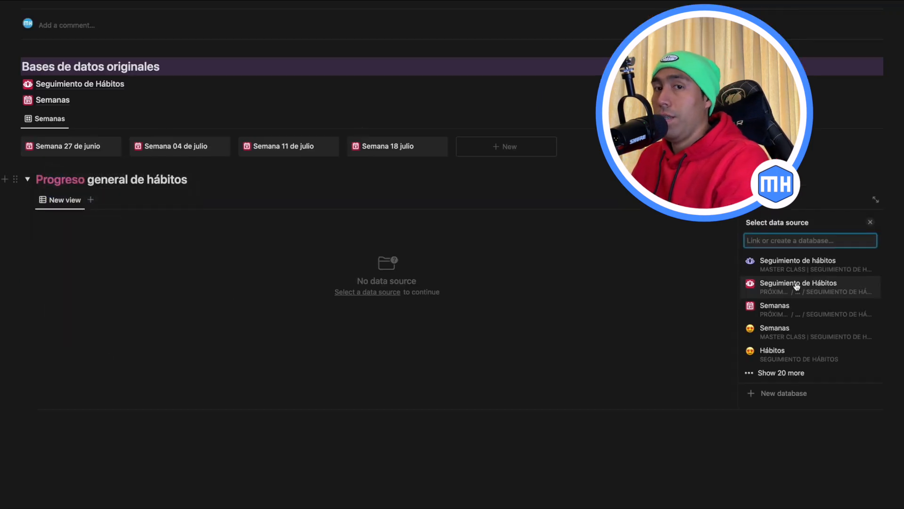
pyautogui.click(796, 287)
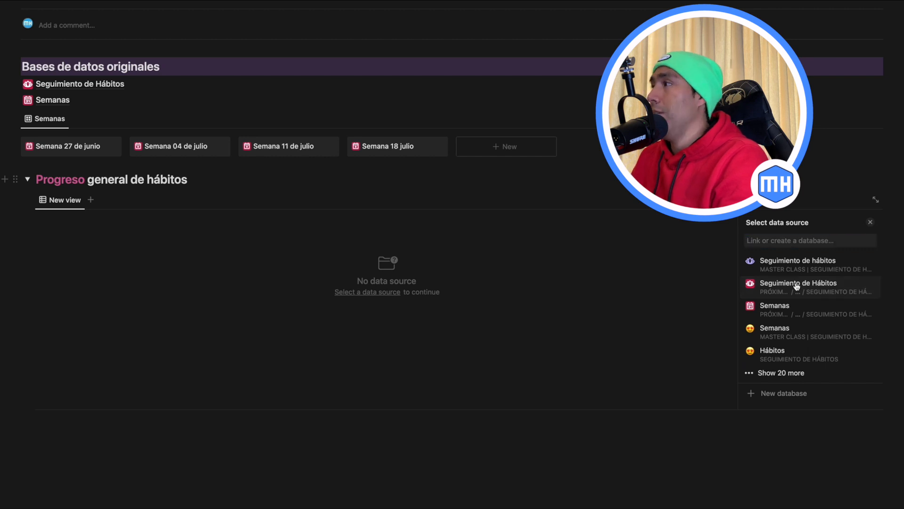
pyautogui.click(774, 242)
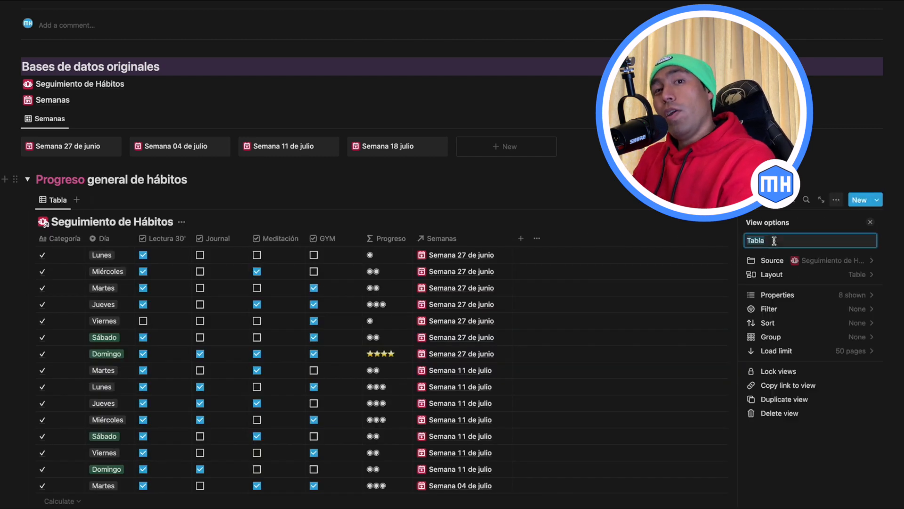
pyautogui.write('Lectura')
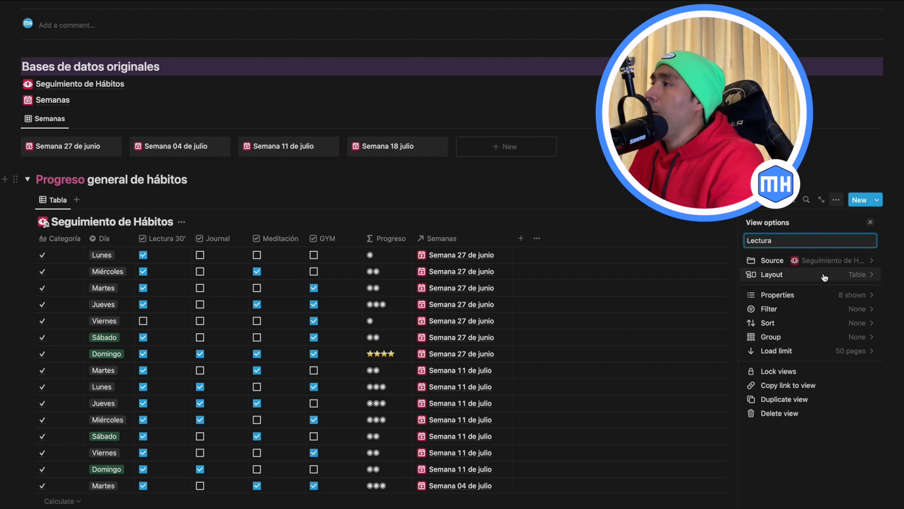
# Step: Display the Lectura view as a board with card preview Page cover, card size Small, fitted images and colored columns
pyautogui.click(826, 274)
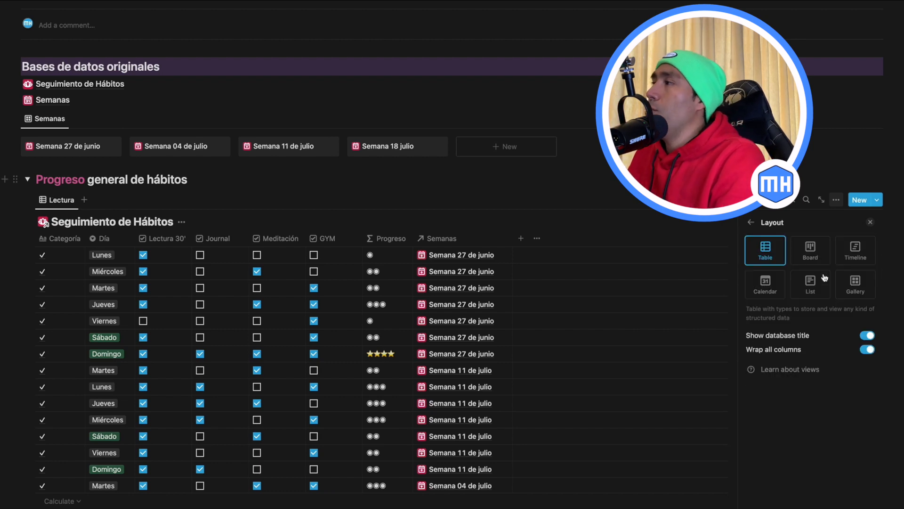
pyautogui.click(811, 251)
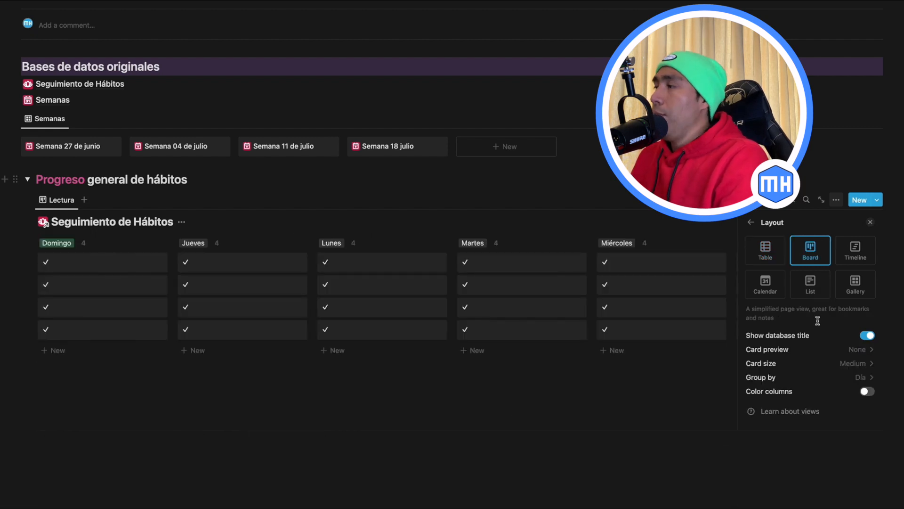
pyautogui.click(857, 351)
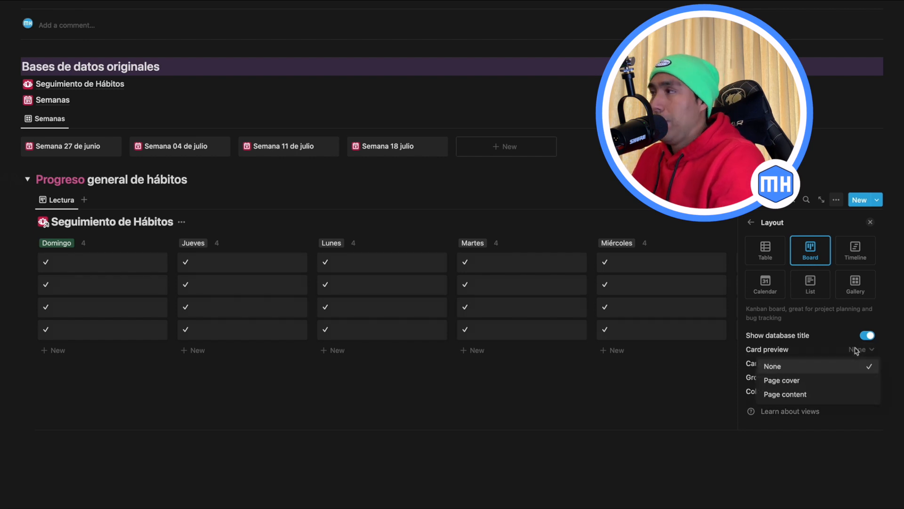
pyautogui.click(811, 382)
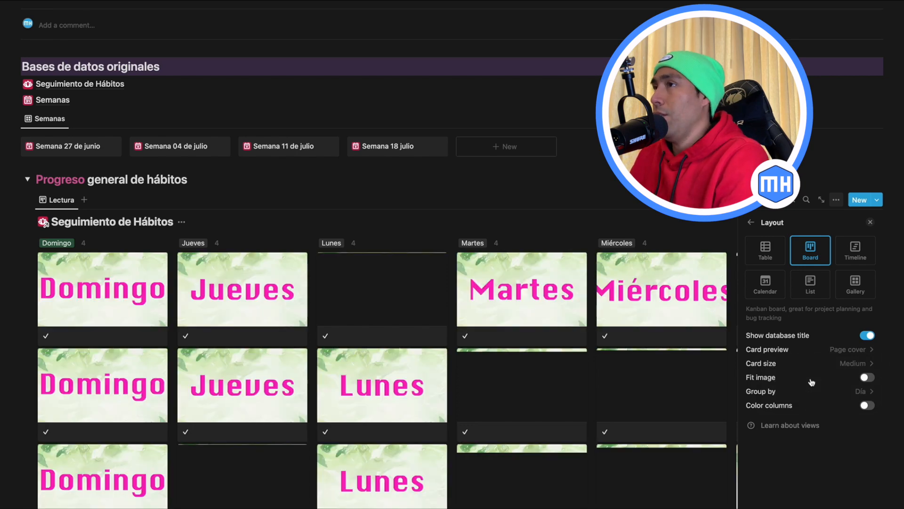
pyautogui.click(843, 363)
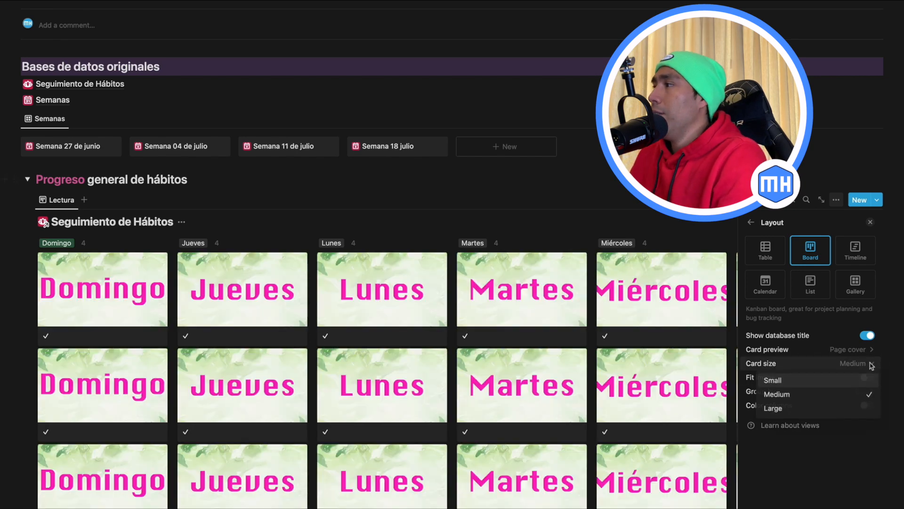
pyautogui.click(788, 381)
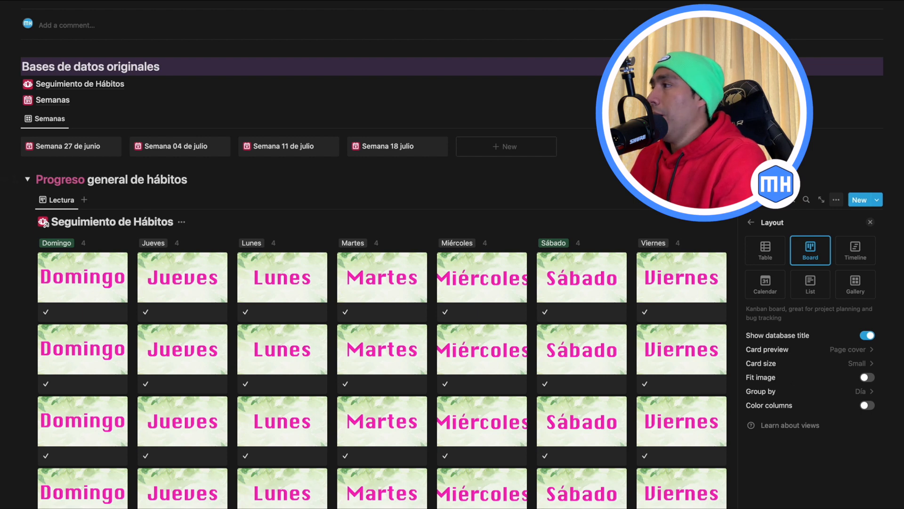
pyautogui.click(867, 378)
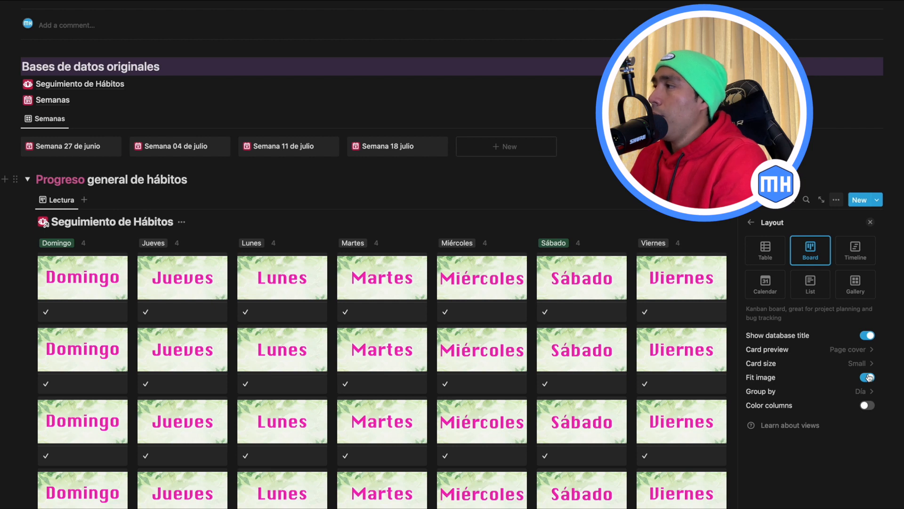
pyautogui.click(866, 406)
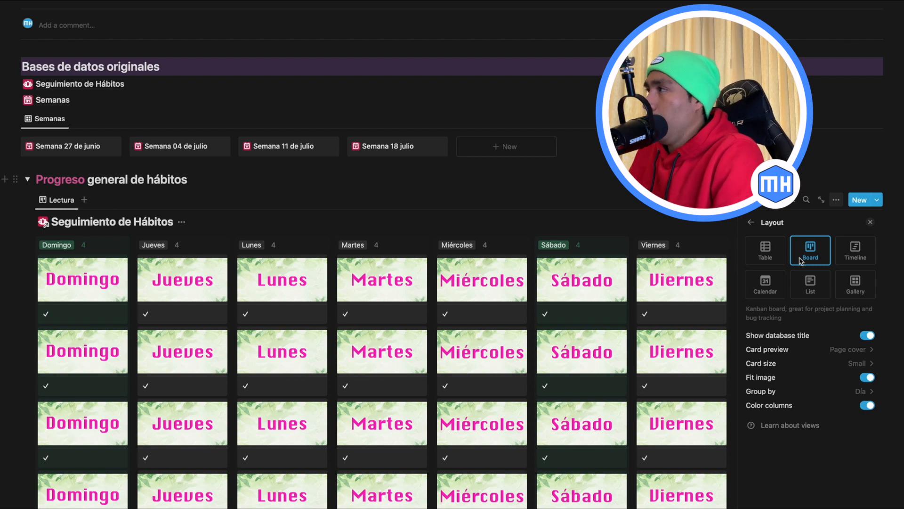
# Step: Hide the database title of the Lectura board
pyautogui.click(751, 222)
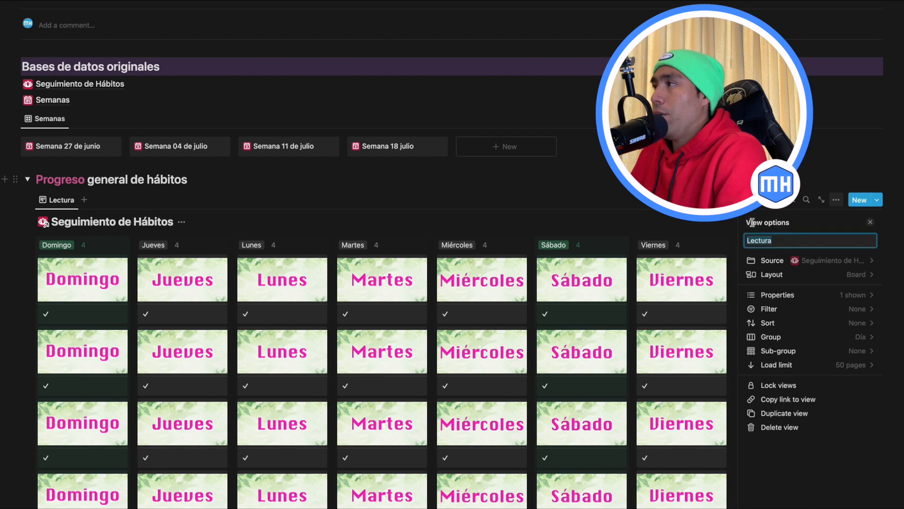
pyautogui.click(782, 274)
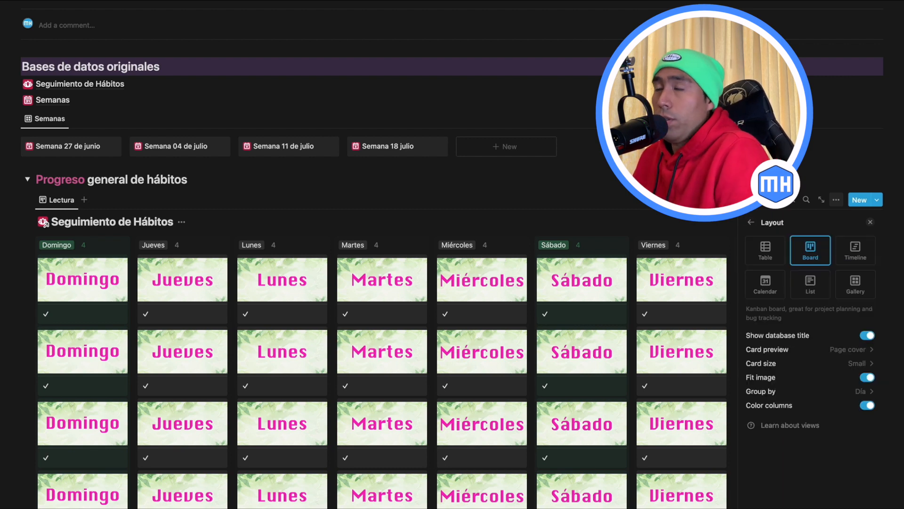
pyautogui.click(867, 335)
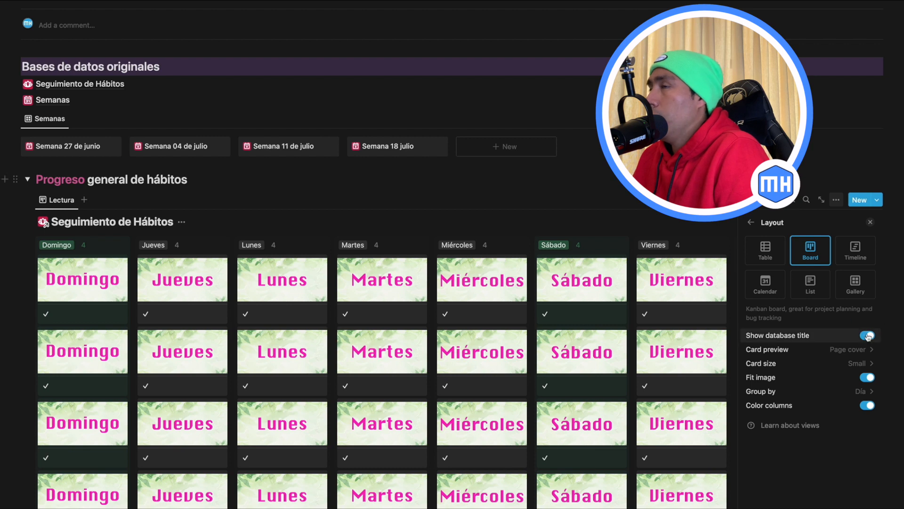
# Step: Hide the Categoría property on the Lectura board cards and show the Semanas and Lectura 30' properties
pyautogui.click(752, 223)
pyautogui.click(861, 283)
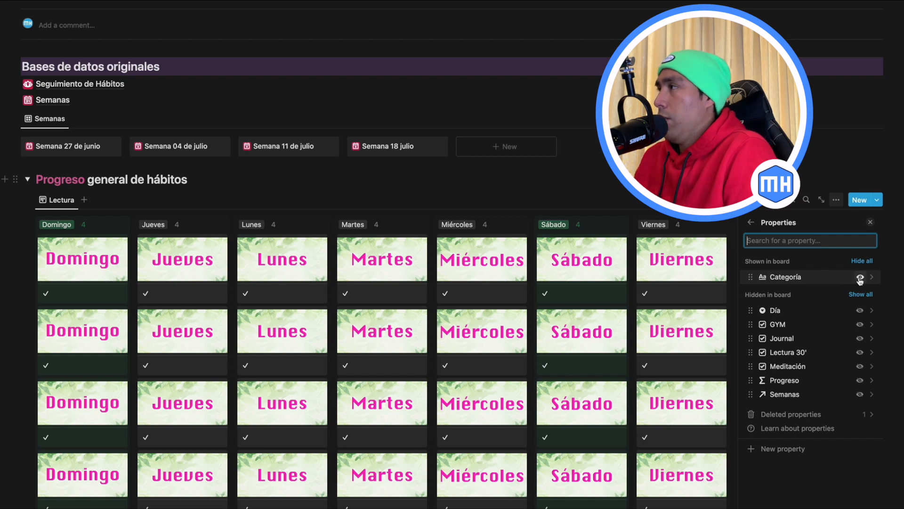
pyautogui.click(860, 279)
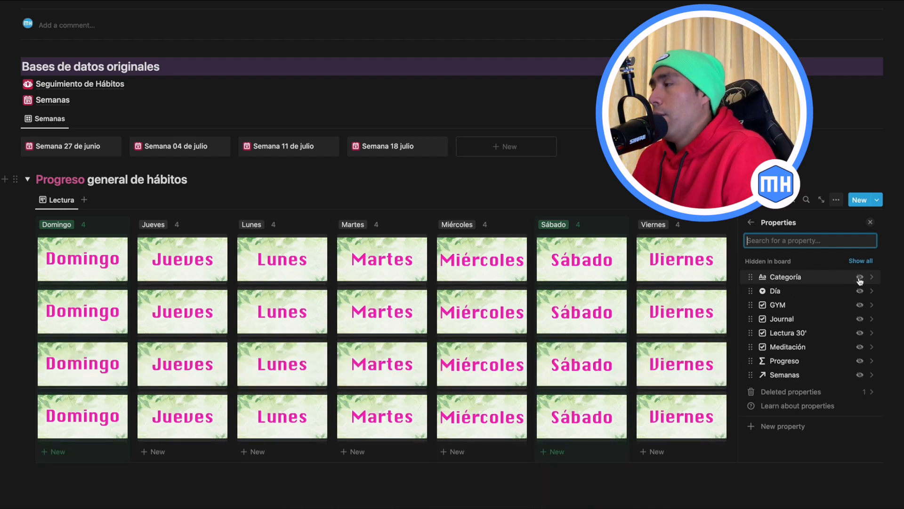
pyautogui.click(860, 375)
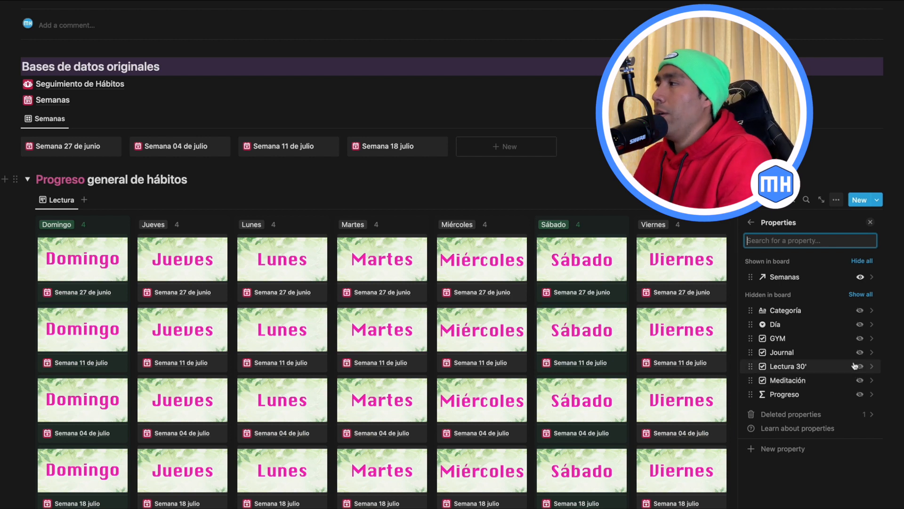
pyautogui.click(859, 366)
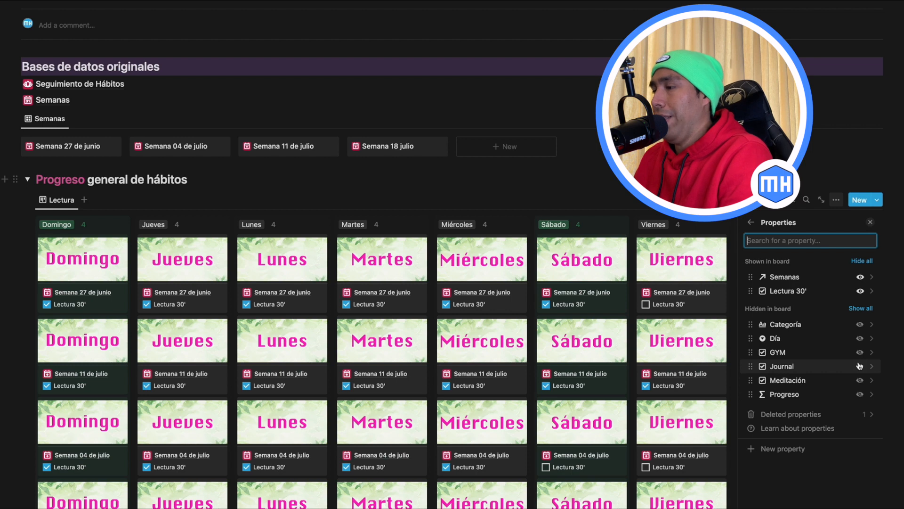
pyautogui.click(870, 221)
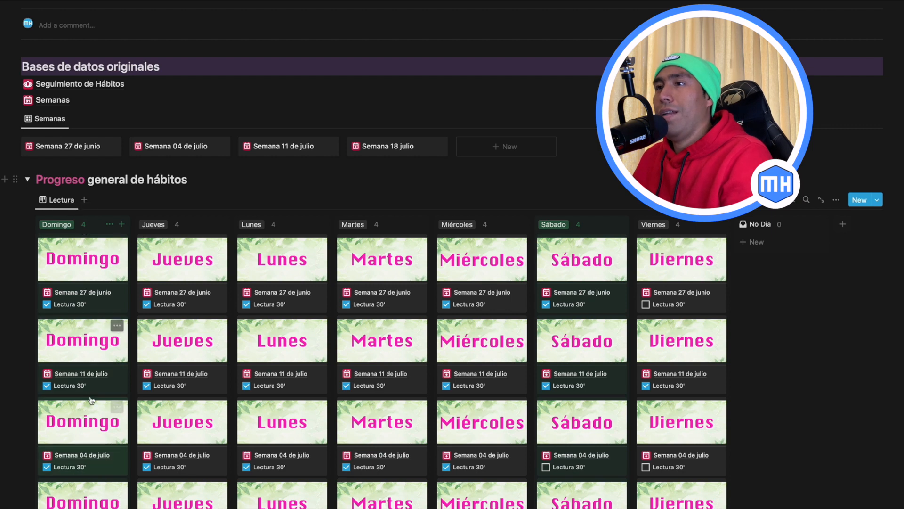
# Step: Set the Lectura board's column calculation to Percent checked for Lectura 30'
pyautogui.scroll(-3, 94, 339)
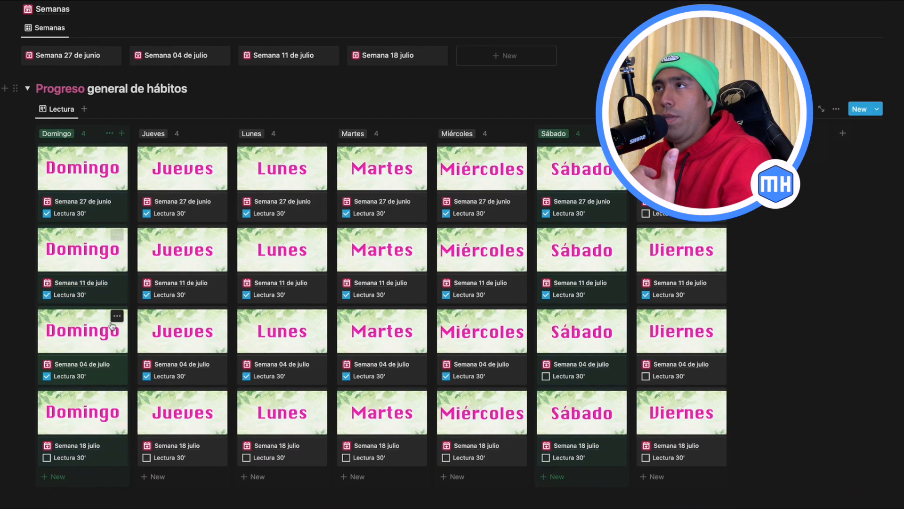
pyautogui.scroll(2, 162, 336)
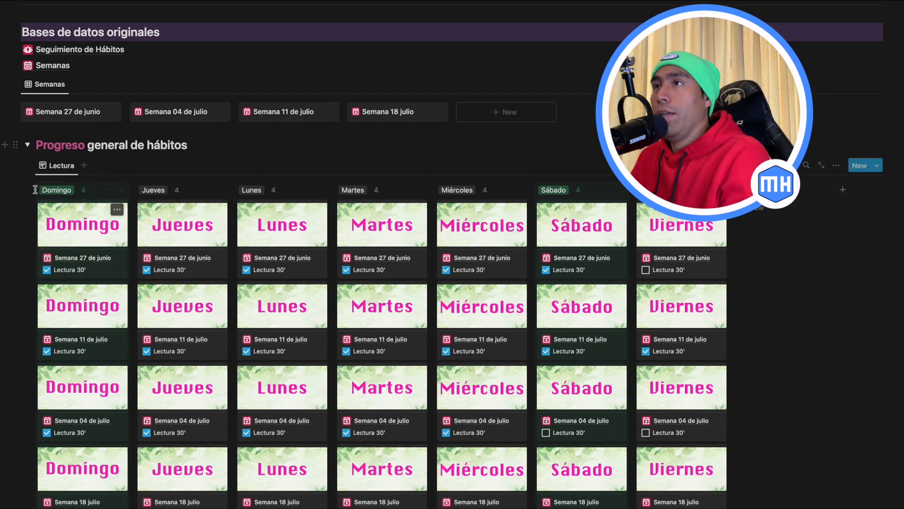
pyautogui.click(82, 191)
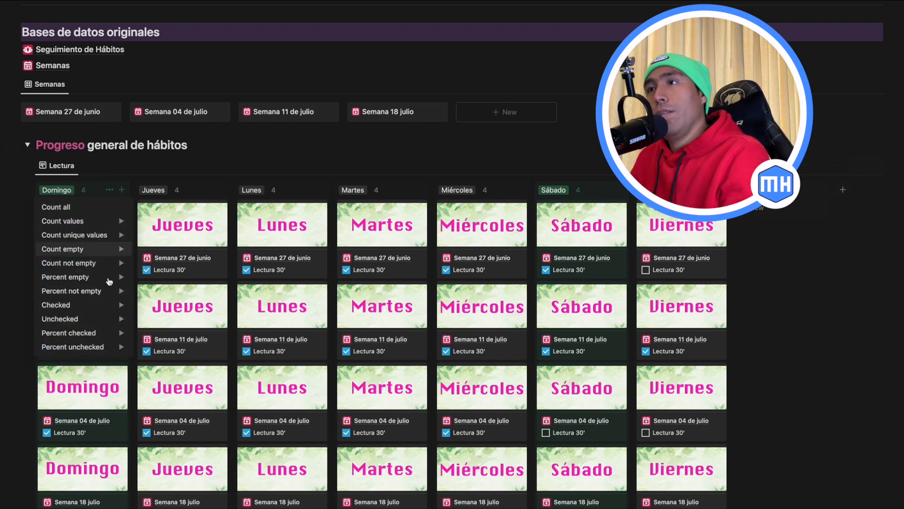
pyautogui.moveTo(108, 283)
pyautogui.moveTo(101, 334)
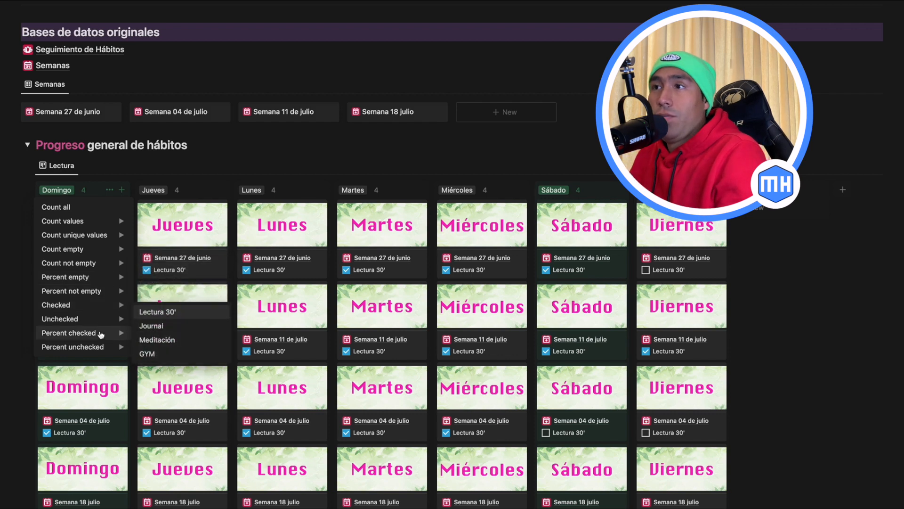
pyautogui.click(170, 312)
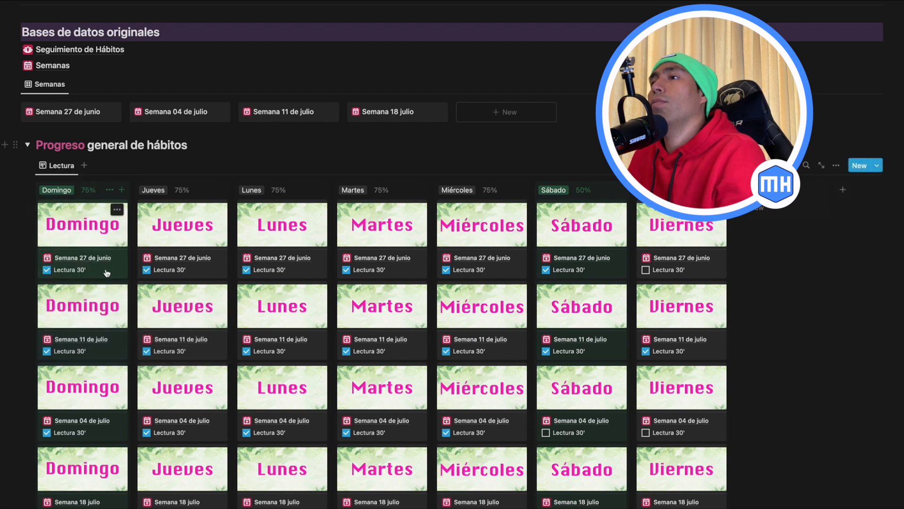
# Step: Hide the No Día group on the Lectura board
pyautogui.scroll(-3, 107, 273)
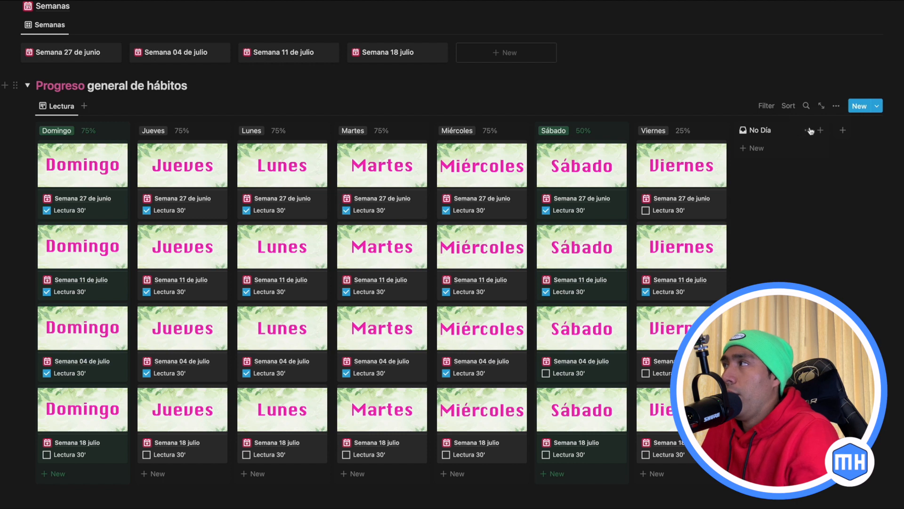
pyautogui.click(808, 132)
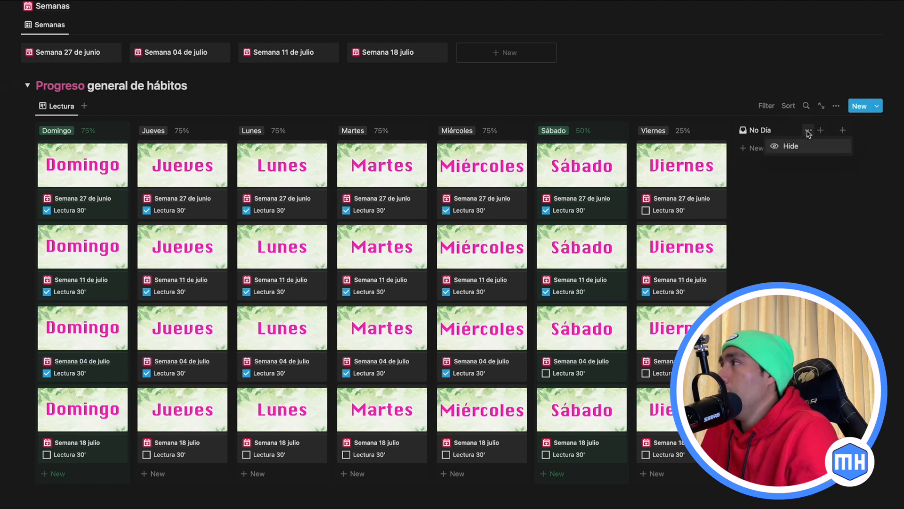
pyautogui.click(791, 147)
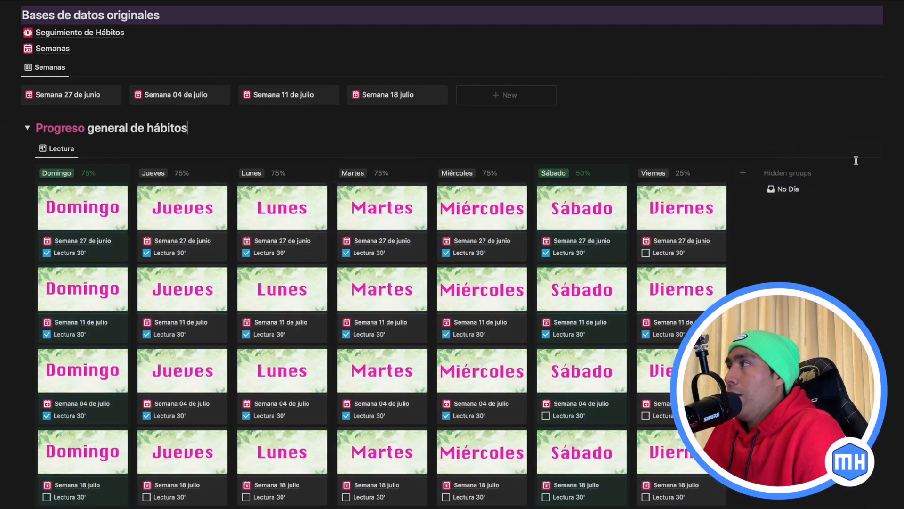
# Step: Reorder the Lectura board's day groups as Lunes, Martes, Miércoles, Jueves, Viernes, Sábado, Domingo
pyautogui.click(836, 148)
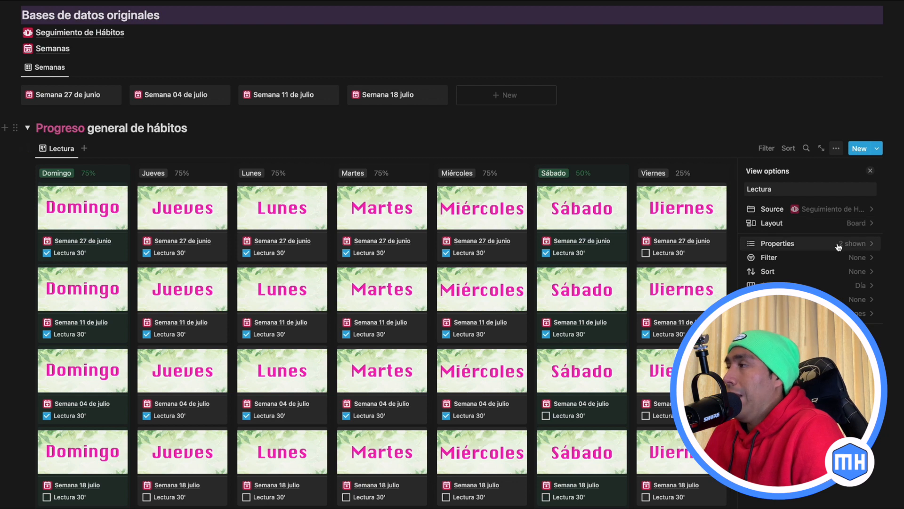
pyautogui.click(840, 221)
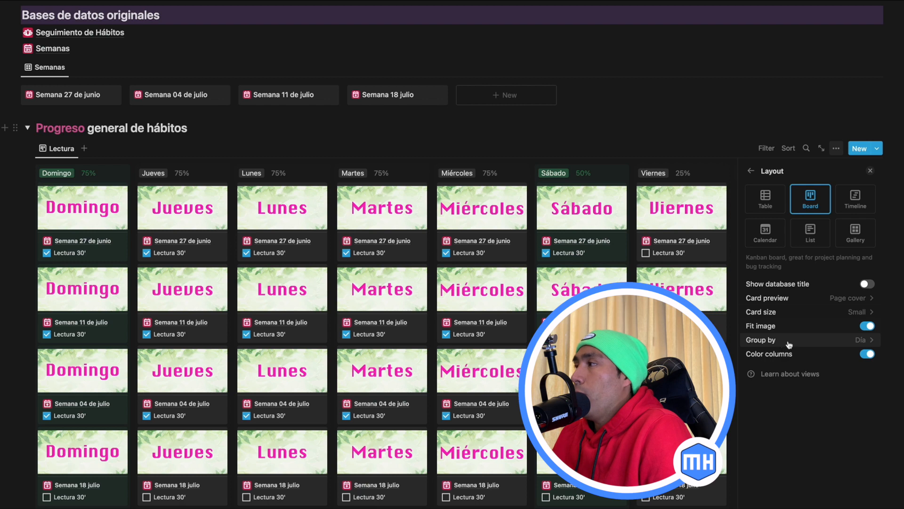
pyautogui.click(868, 341)
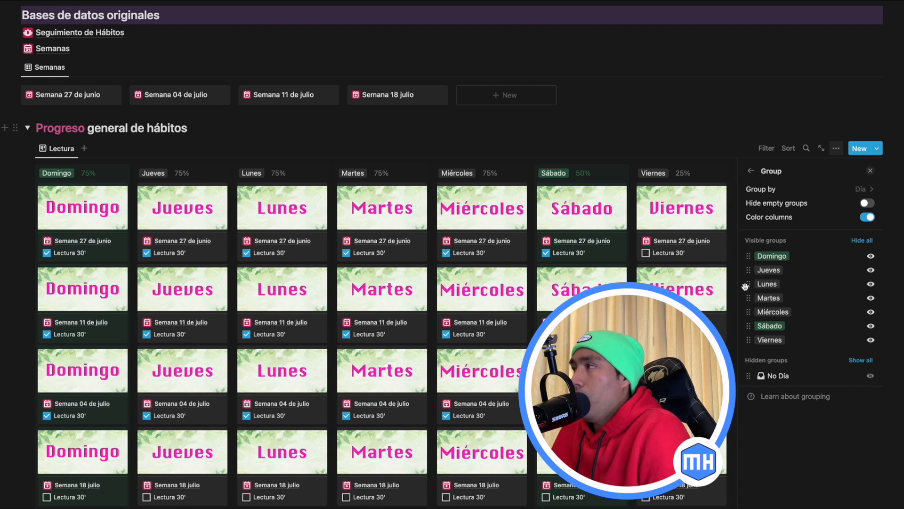
pyautogui.moveTo(747, 285); pyautogui.dragTo(747, 257)
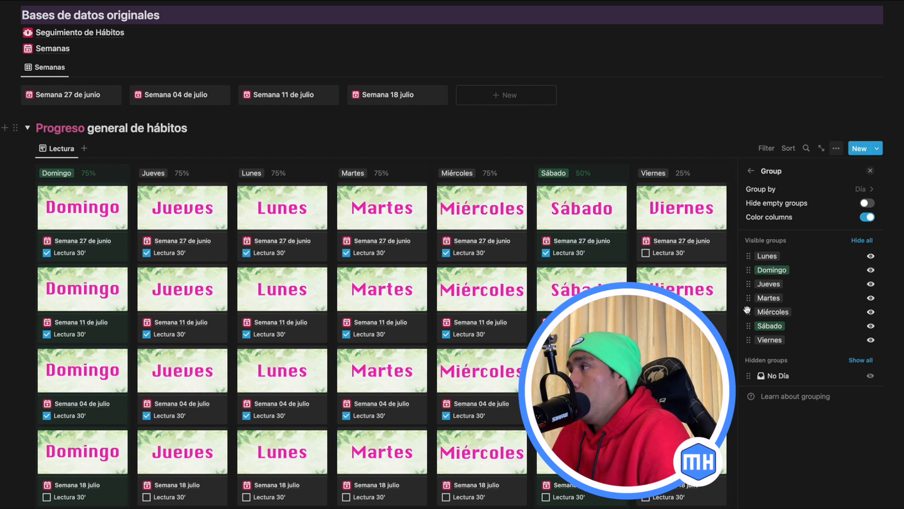
pyautogui.moveTo(748, 300); pyautogui.dragTo(748, 270)
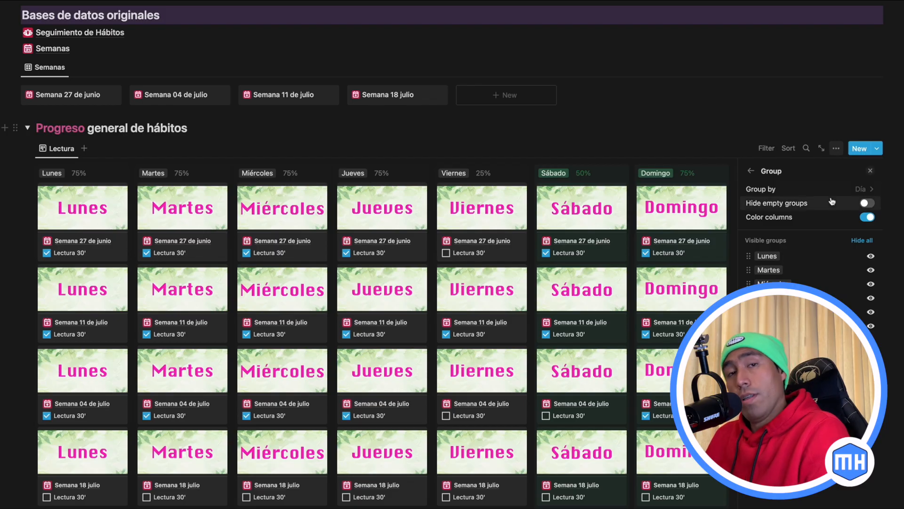
pyautogui.click(871, 167)
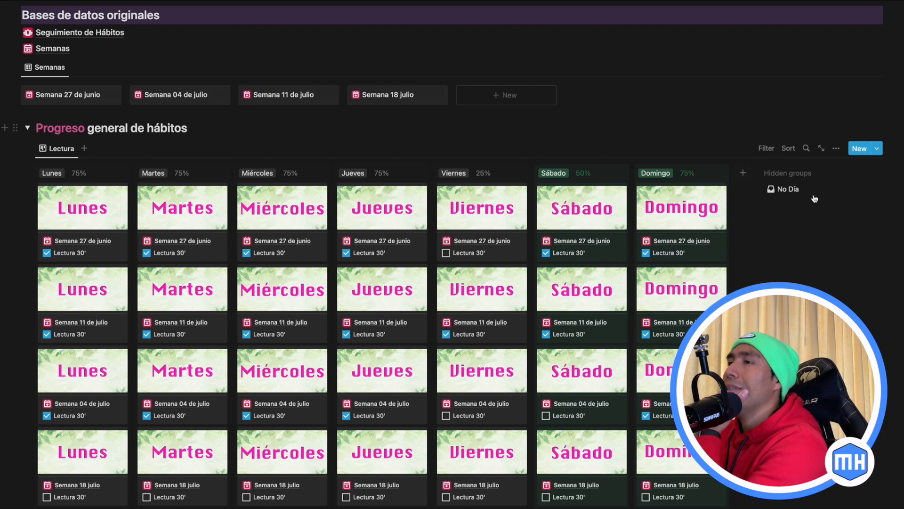
# Step: Open the original Seguimiento de Hábitos database and add a Rollup property named "RollUp Fecha"
pyautogui.scroll(-1, 81, 293)
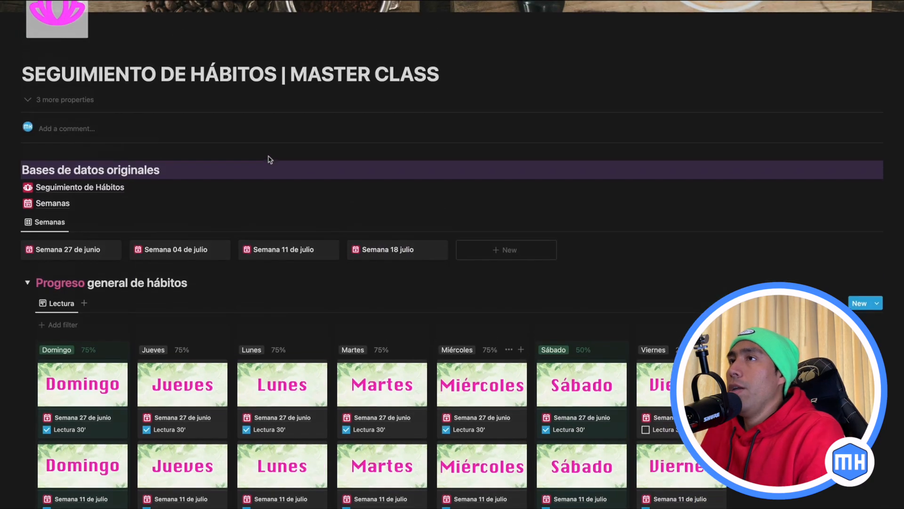
pyautogui.scroll(5, 269, 159)
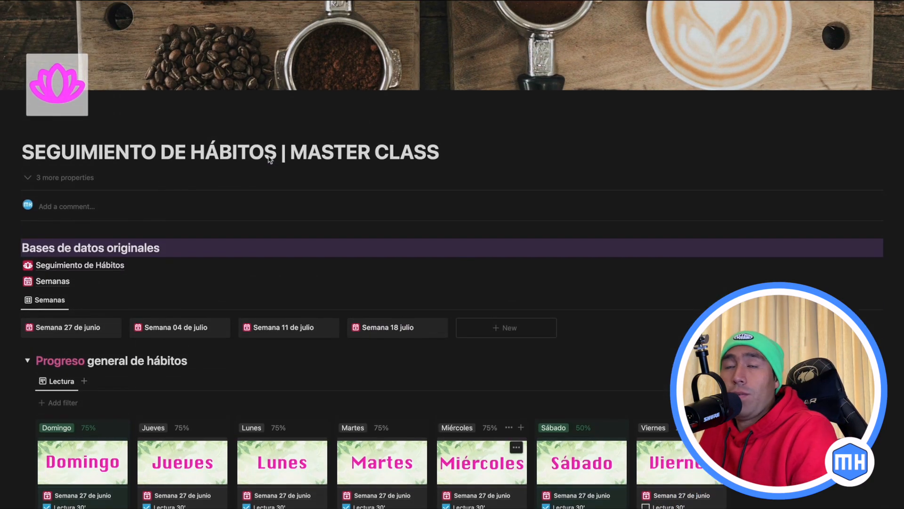
pyautogui.click(99, 268)
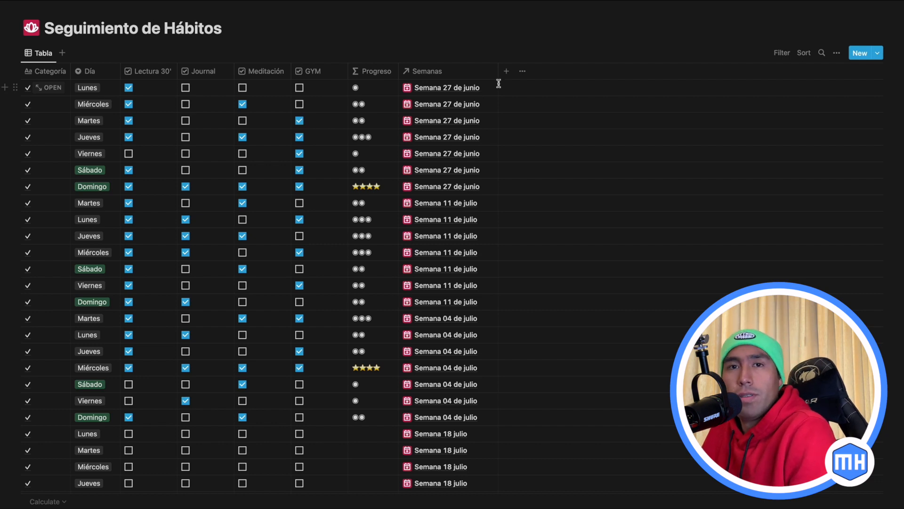
pyautogui.click(506, 70)
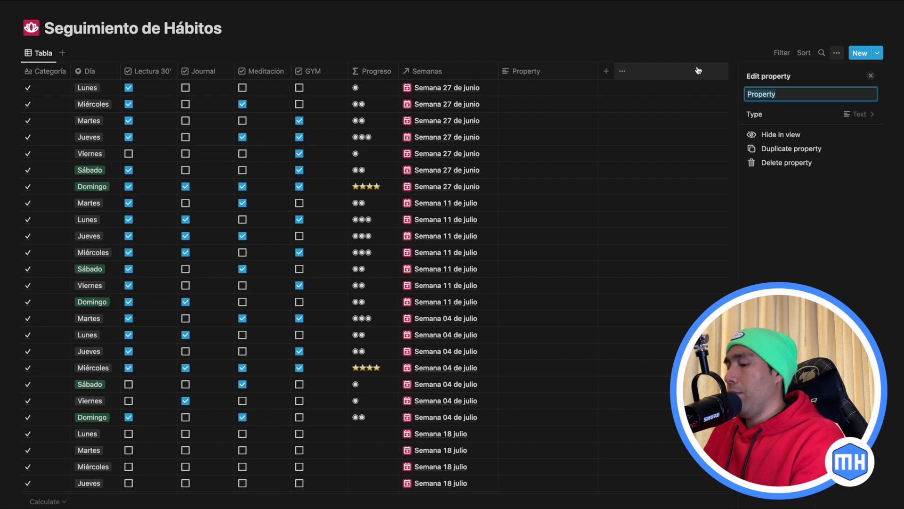
pyautogui.write('Roll')
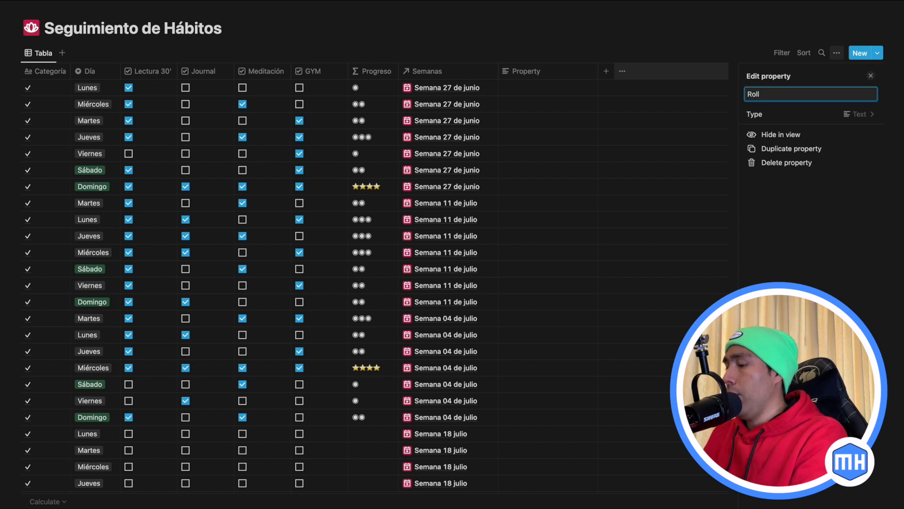
pyautogui.write('Up Fecha')
pyautogui.click(786, 114)
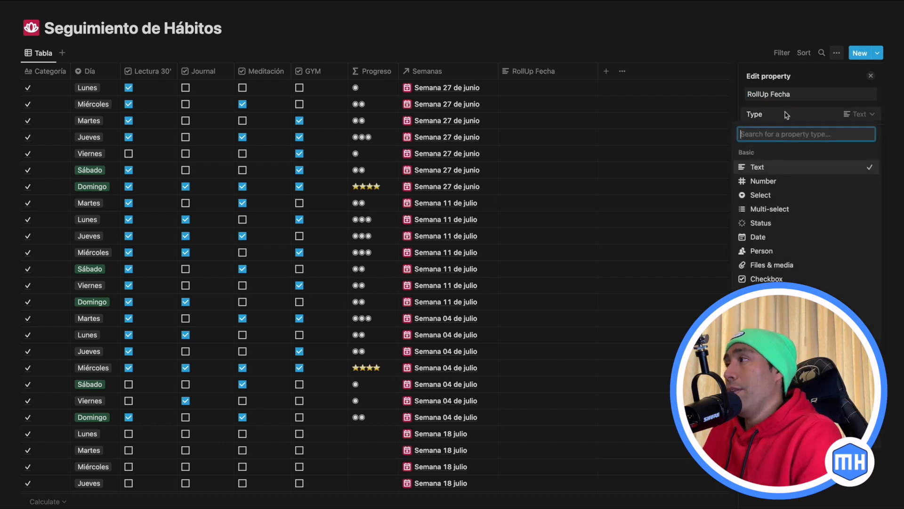
pyautogui.click(772, 383)
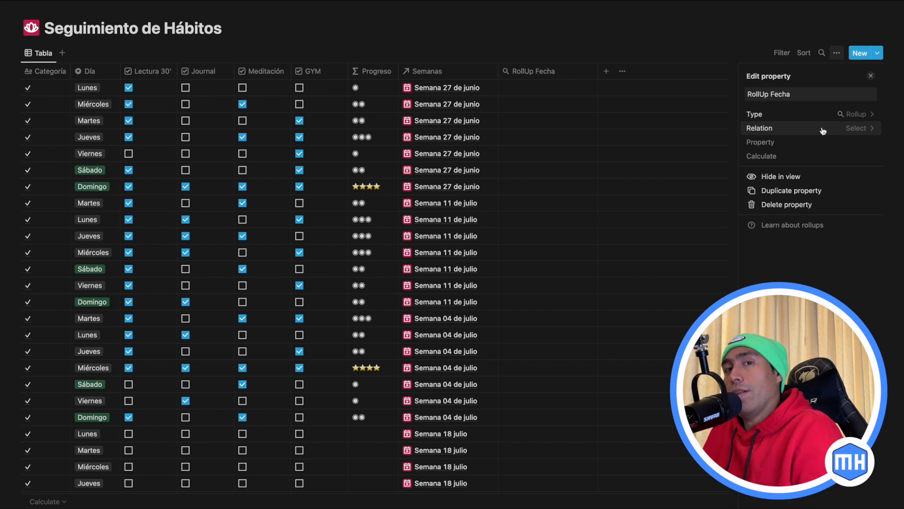
# Step: Configure the RollUp Fecha property with relation Semanas, property Fecha and calculation Show original
pyautogui.click(822, 130)
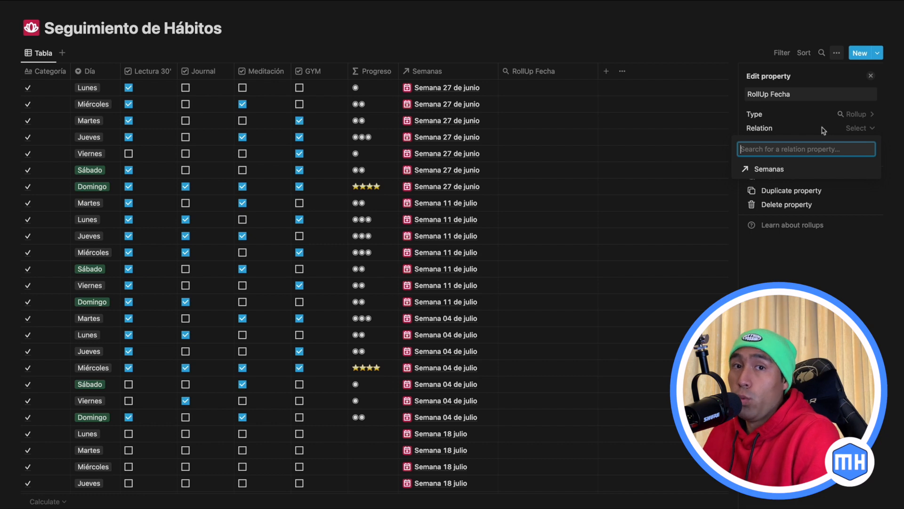
pyautogui.click(777, 170)
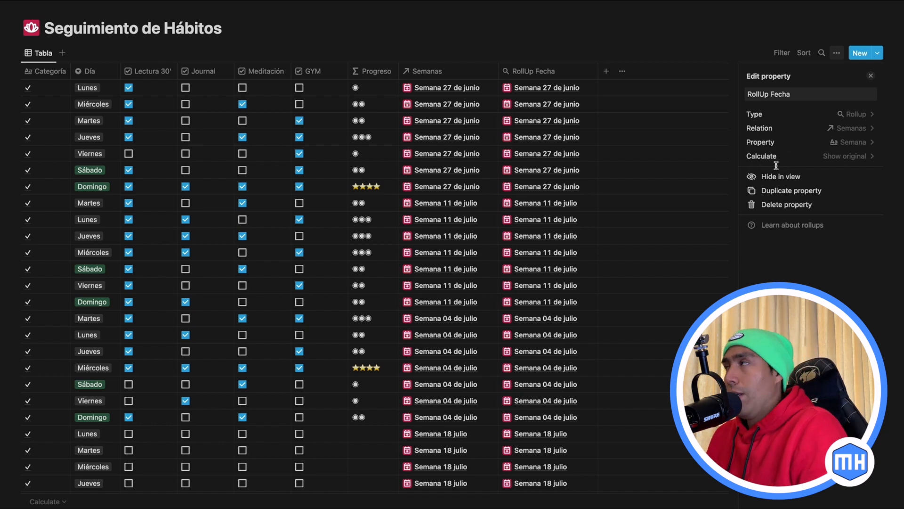
pyautogui.click(834, 143)
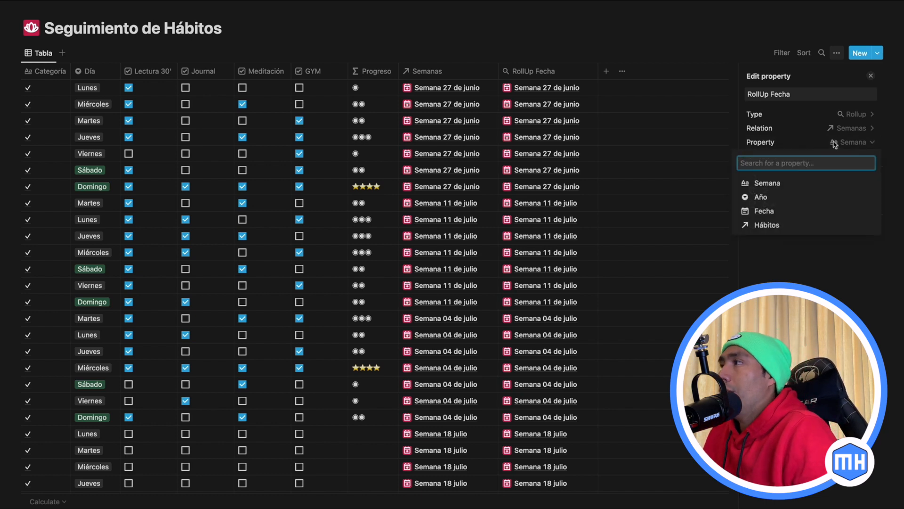
pyautogui.click(778, 215)
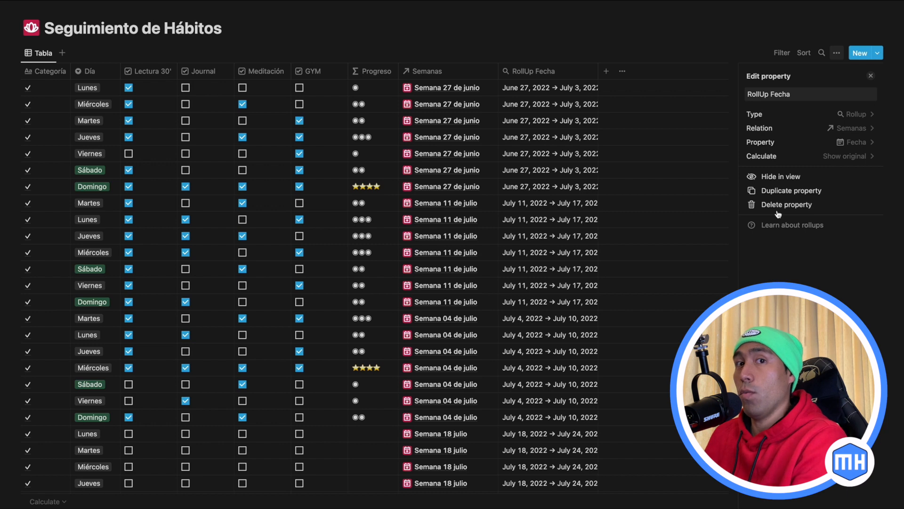
pyautogui.click(844, 157)
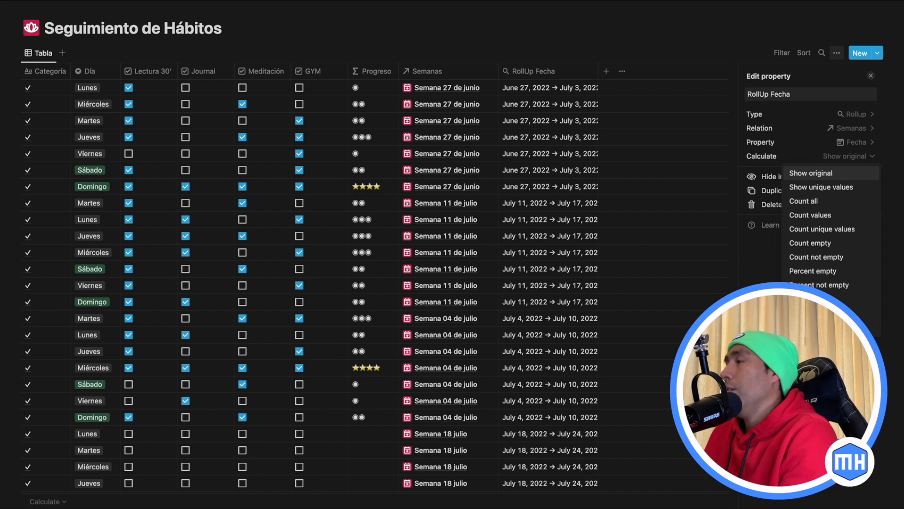
pyautogui.click(810, 173)
pyautogui.click(872, 77)
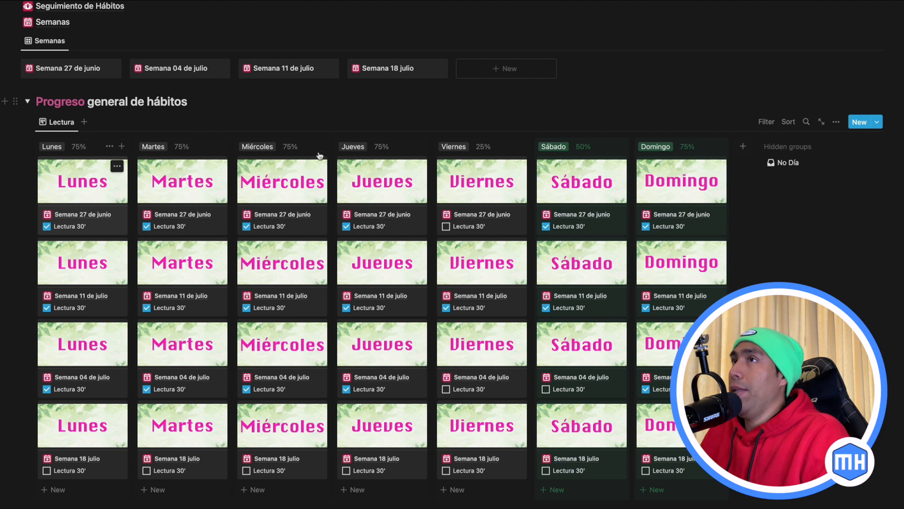
# Step: Sort the Lectura board on the main page by RollUp Fecha in descending order and save the sort for everyone
pyautogui.click(787, 121)
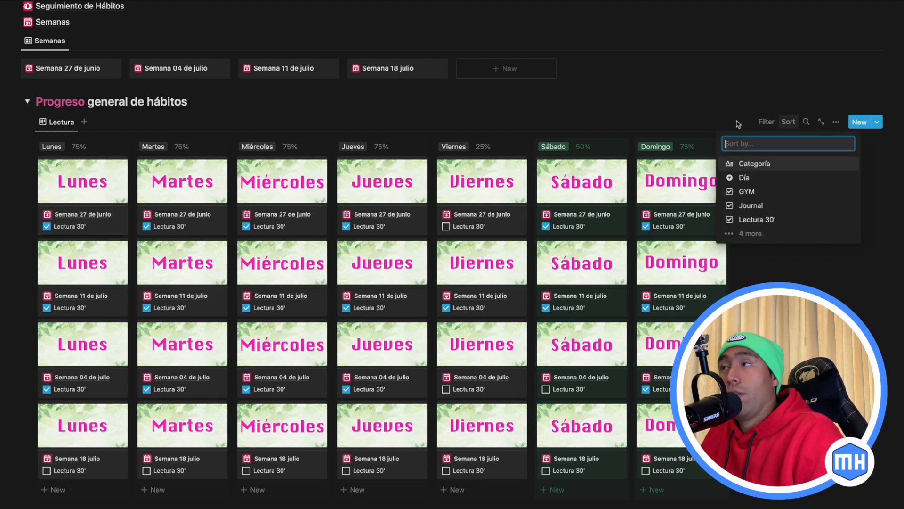
pyautogui.click(751, 233)
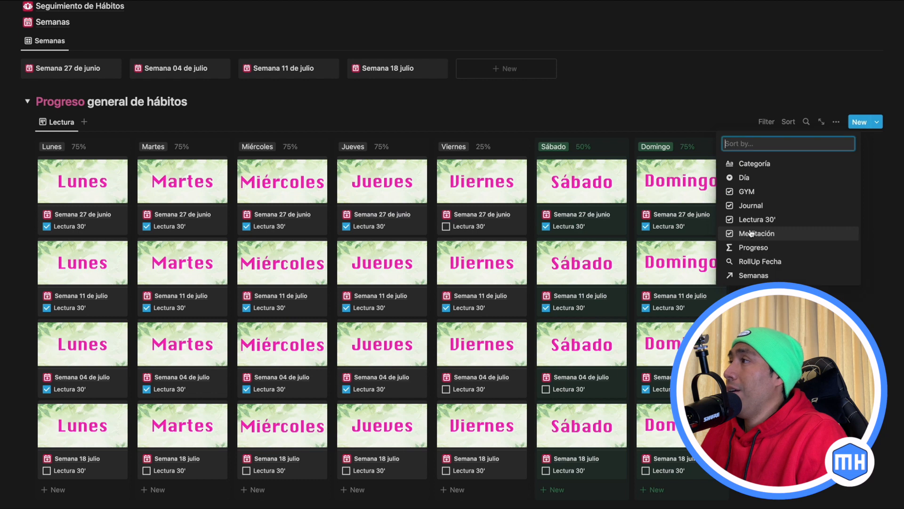
pyautogui.click(757, 262)
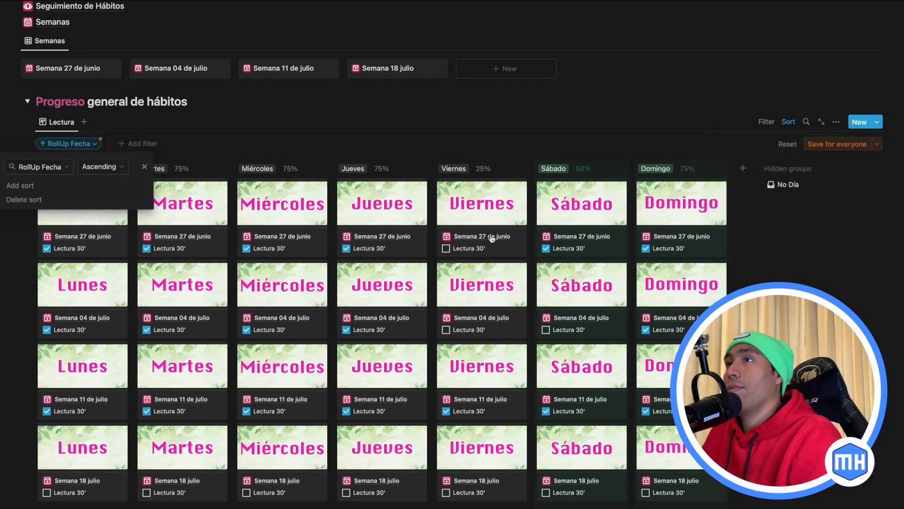
pyautogui.click(101, 168)
pyautogui.click(85, 199)
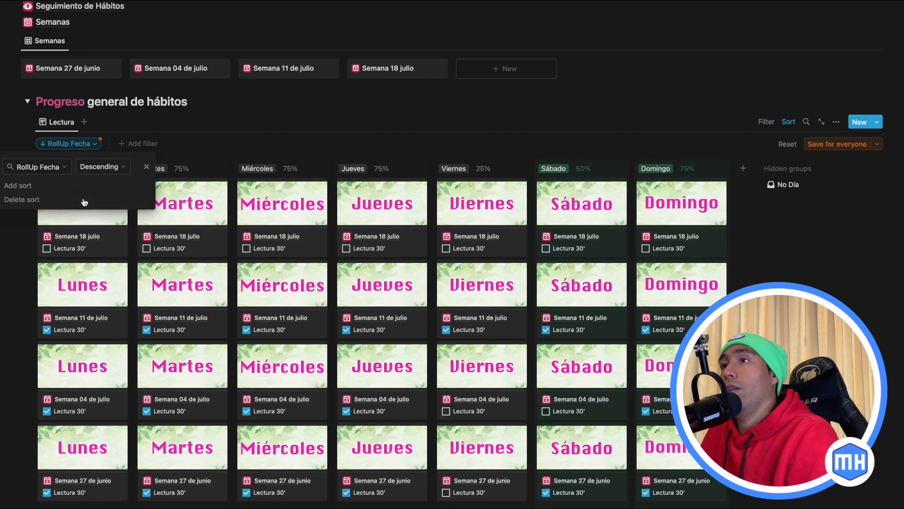
pyautogui.click(221, 139)
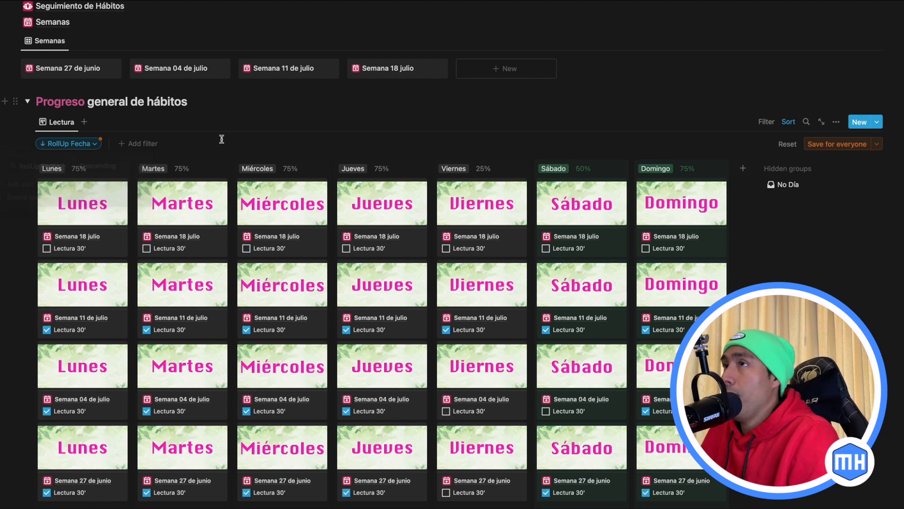
pyautogui.click(832, 146)
pyautogui.click(767, 121)
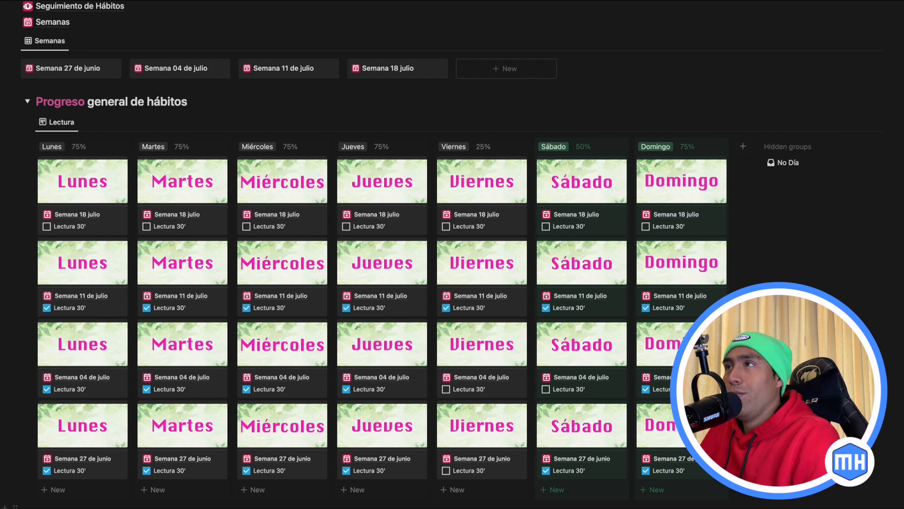
# Step: Duplicate the Lectura board view in the progress section and name the copy "Journal"
pyautogui.click(66, 121)
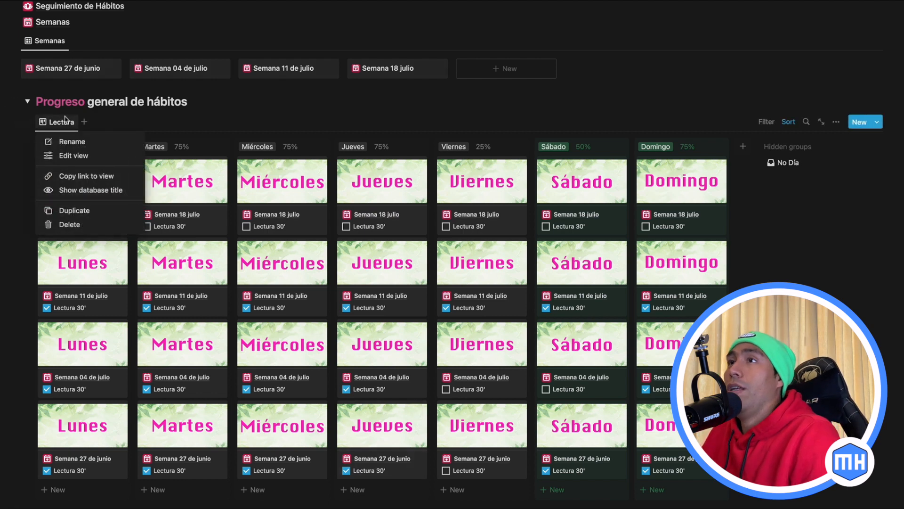
pyautogui.click(80, 214)
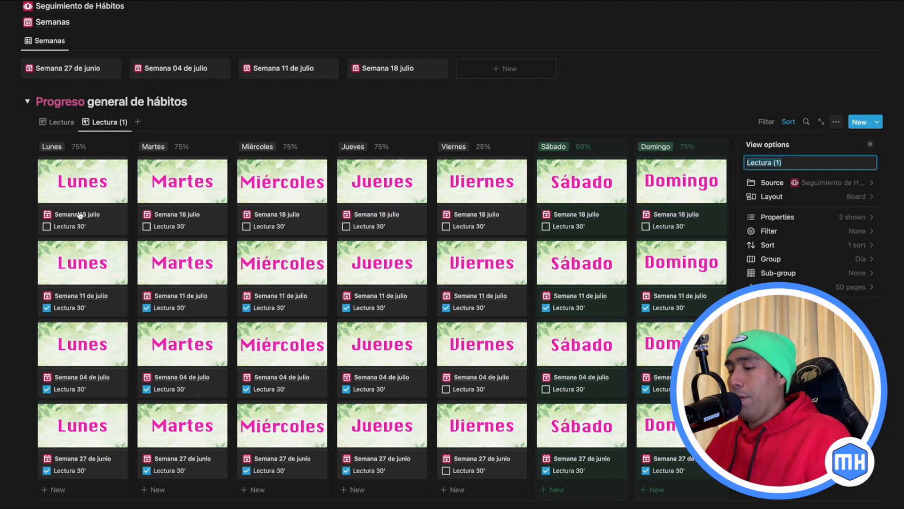
pyautogui.write('Journal')
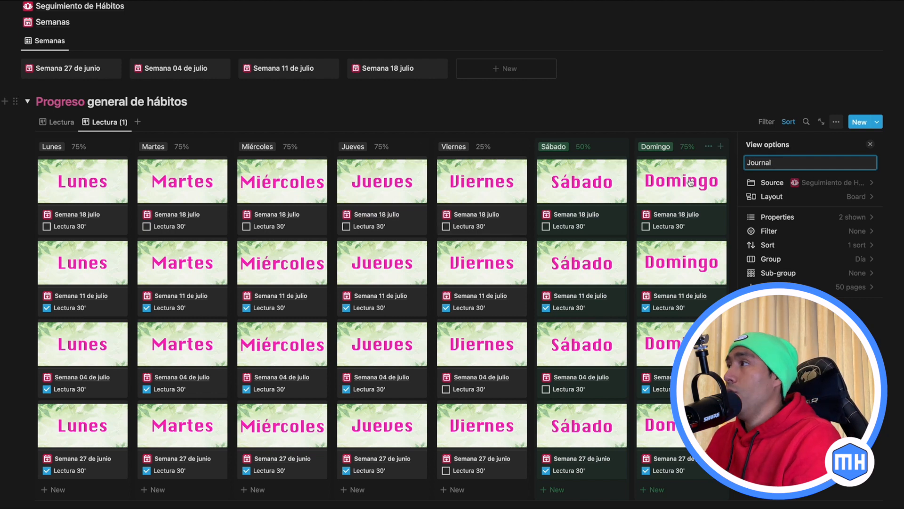
# Step: Hide the Lectura 30' property on the Journal board's cards and show the Journal property instead
pyautogui.click(837, 219)
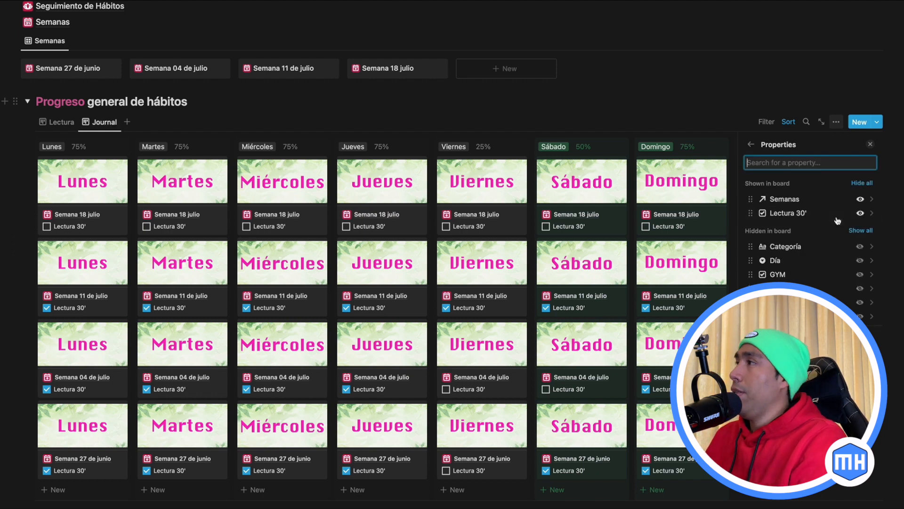
pyautogui.click(860, 215)
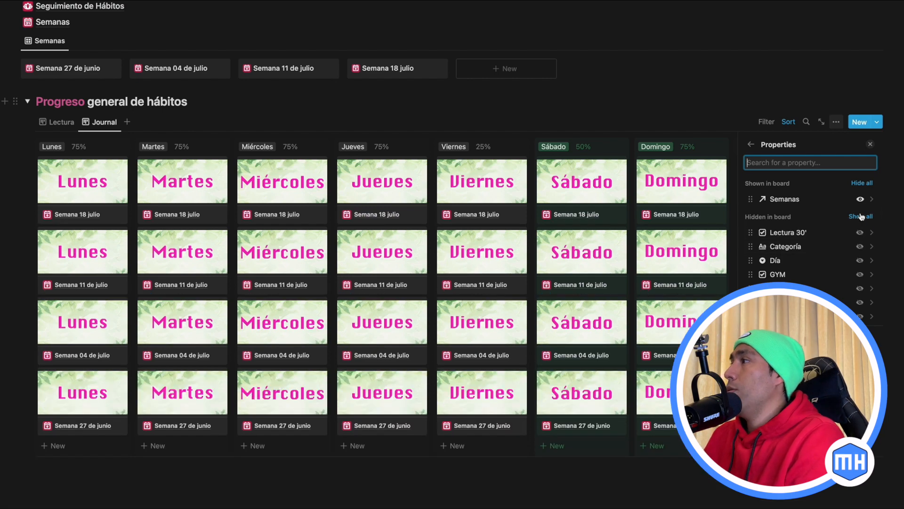
pyautogui.click(860, 288)
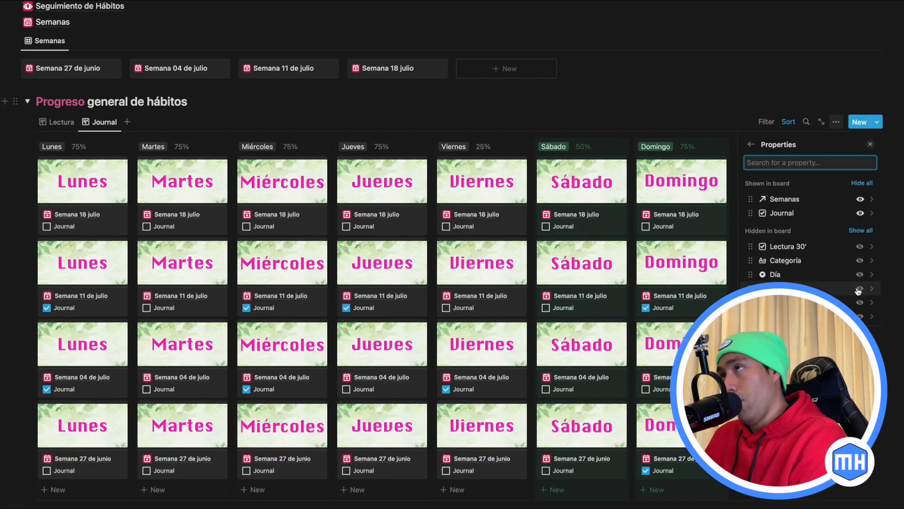
pyautogui.click(870, 144)
# Step: Set the Journal board's group calculation to Percent checked for the Journal property
pyautogui.moveTo(77, 148)
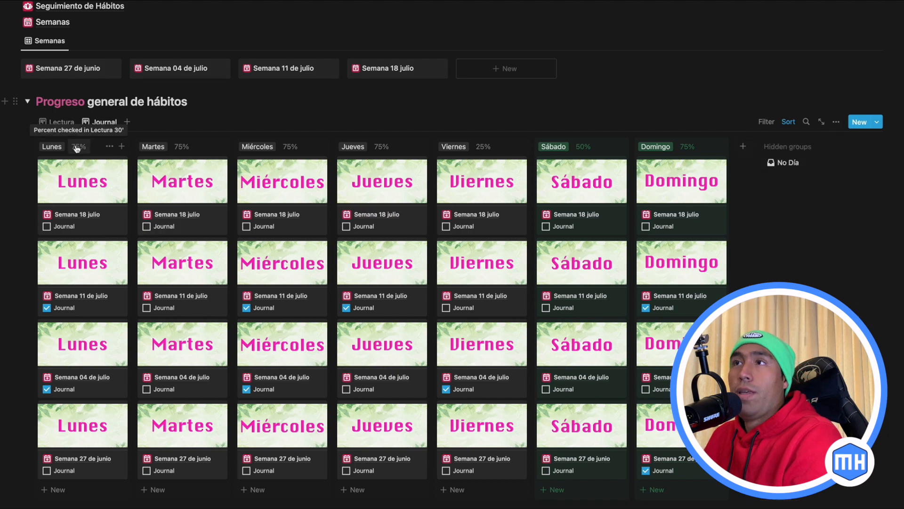
pyautogui.click(78, 148)
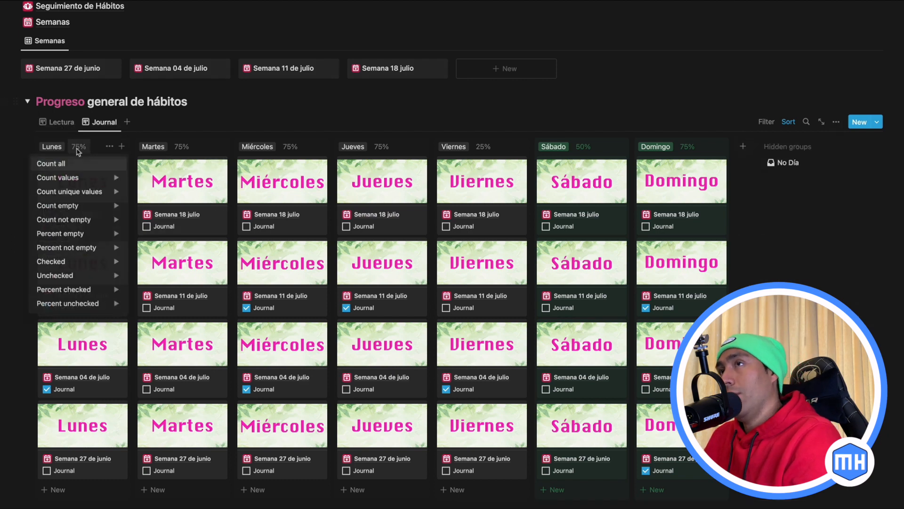
pyautogui.moveTo(80, 290)
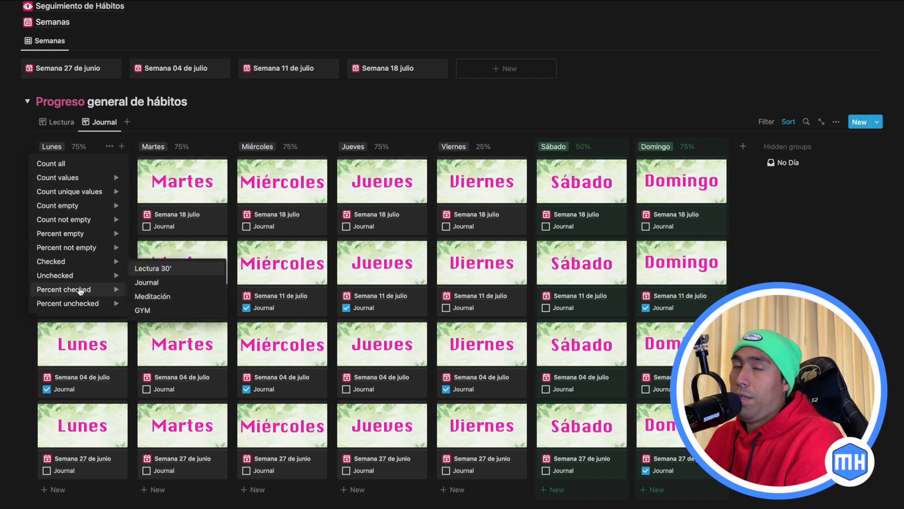
pyautogui.click(146, 288)
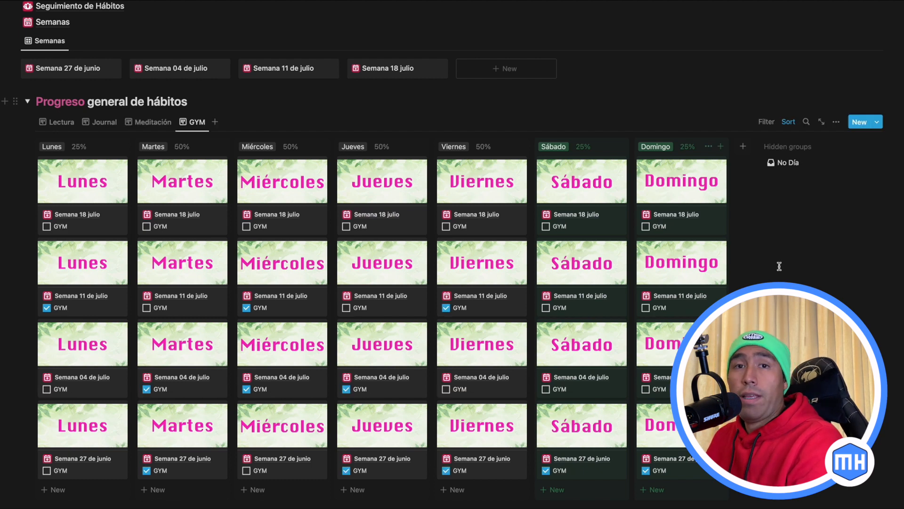
# Step: Look through the Journal, Meditación and GYM boards and mark Lectura 30' done for Jueves and Viernes of Semana 18 julio on the Lectura board
pyautogui.click(100, 123)
pyautogui.click(141, 123)
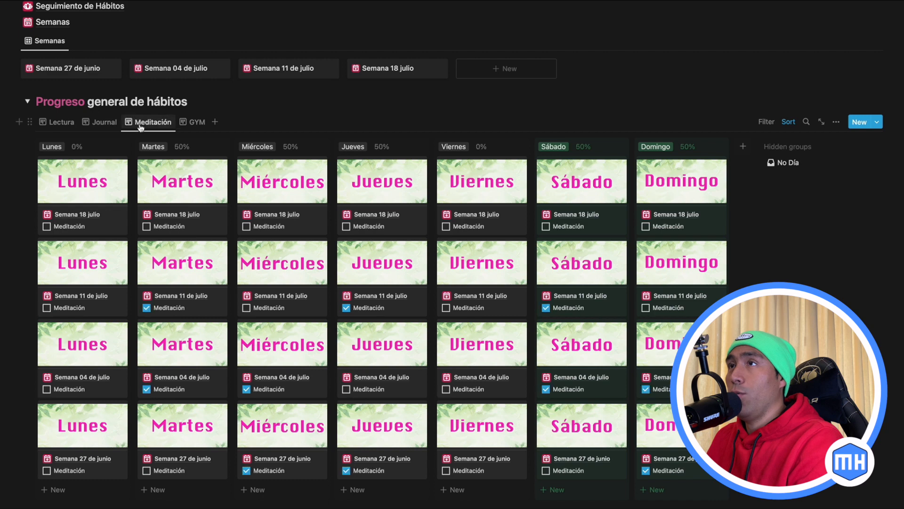
pyautogui.click(192, 123)
pyautogui.click(66, 123)
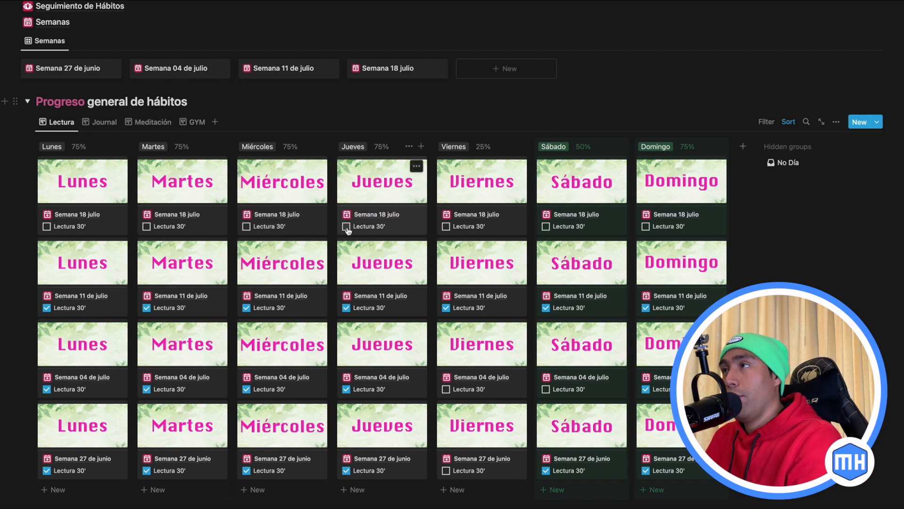
pyautogui.click(446, 227)
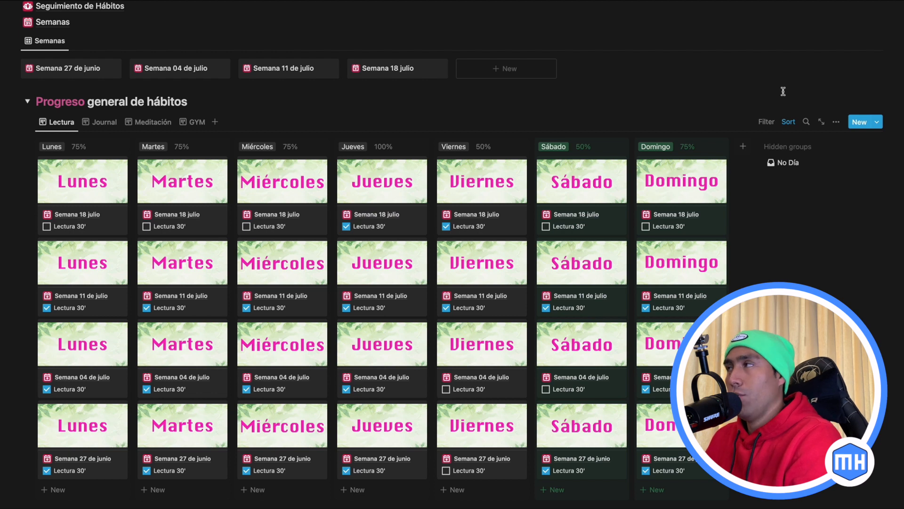
# Step: Edit the Día property from the Lectura board's view options and set the Lunes option's color to Pink
pyautogui.click(836, 123)
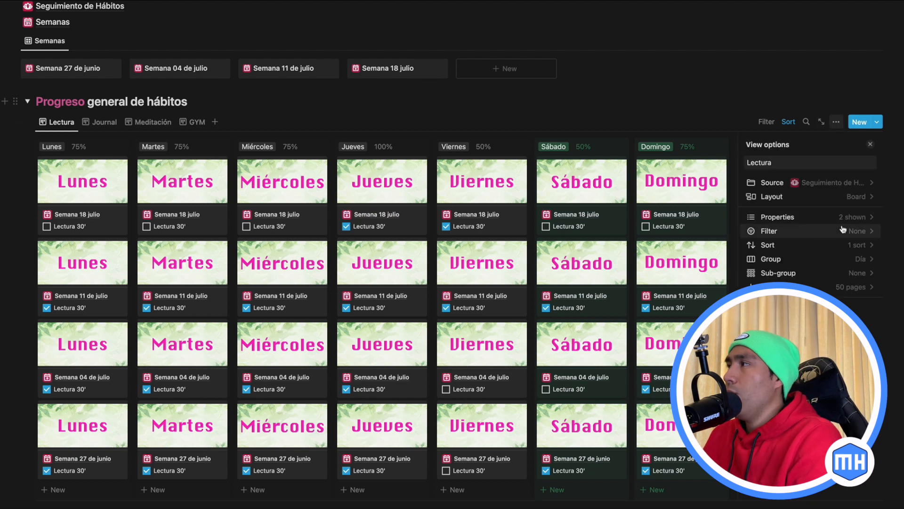
pyautogui.click(868, 233)
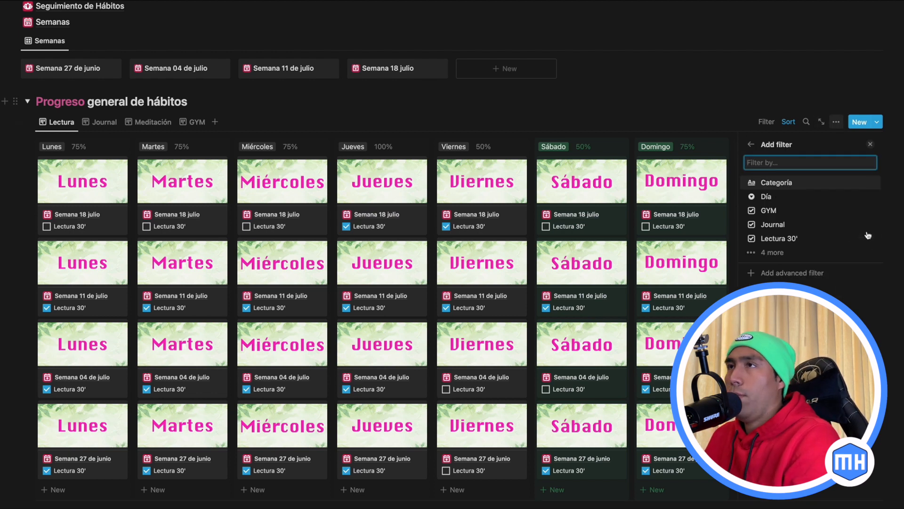
pyautogui.press('Escape')
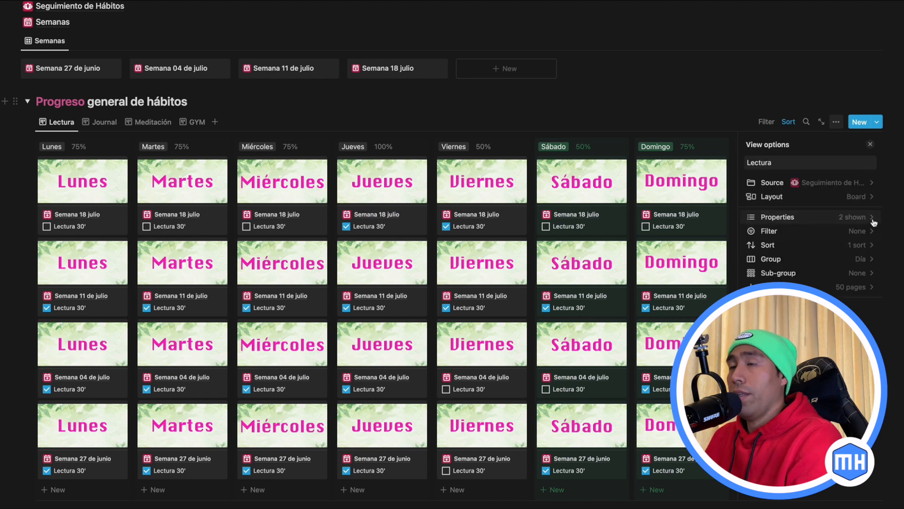
pyautogui.click(868, 216)
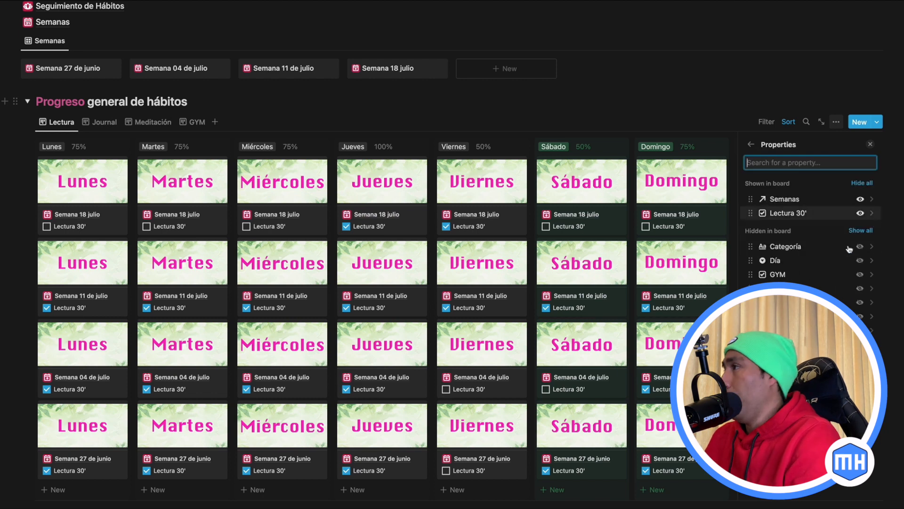
pyautogui.click(869, 260)
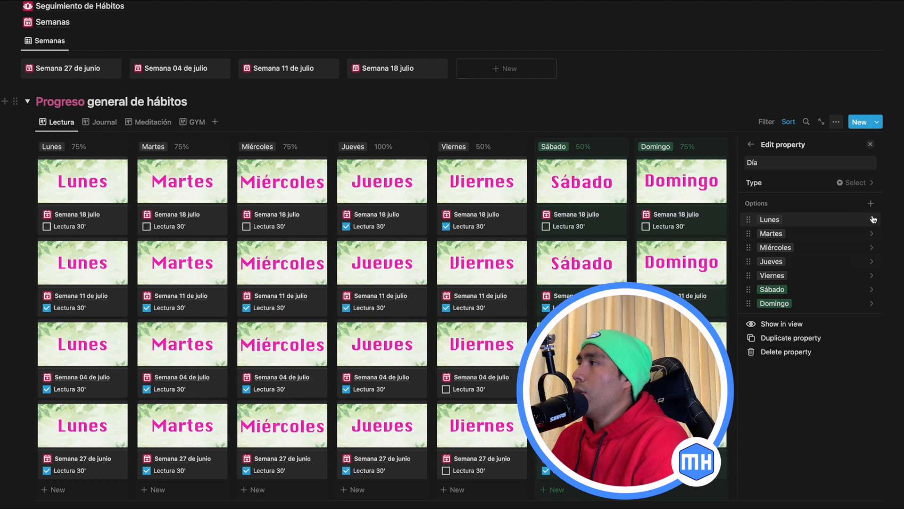
pyautogui.click(842, 220)
pyautogui.click(795, 409)
pyautogui.click(829, 218)
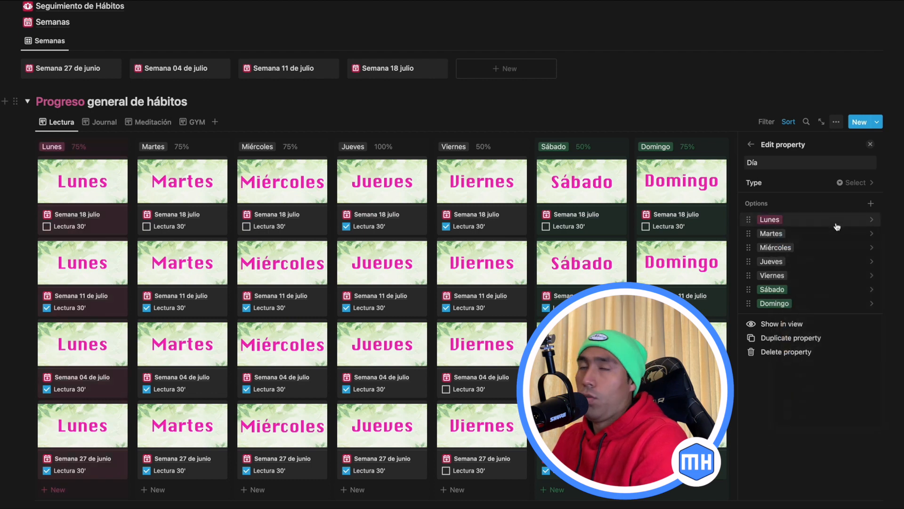
# Step: Set the color of the Martes, Miércoles, Jueves and Viernes options of Día to Pink and close the view options
pyautogui.click(870, 235)
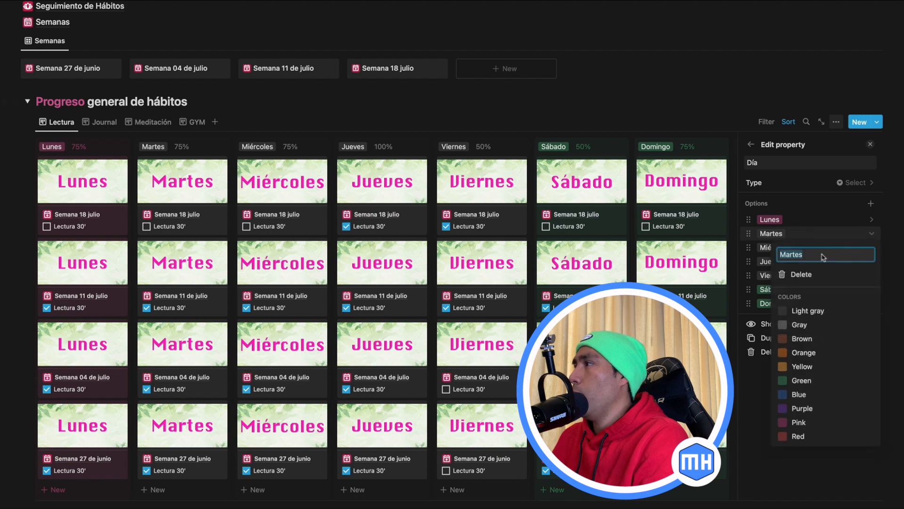
pyautogui.click(798, 423)
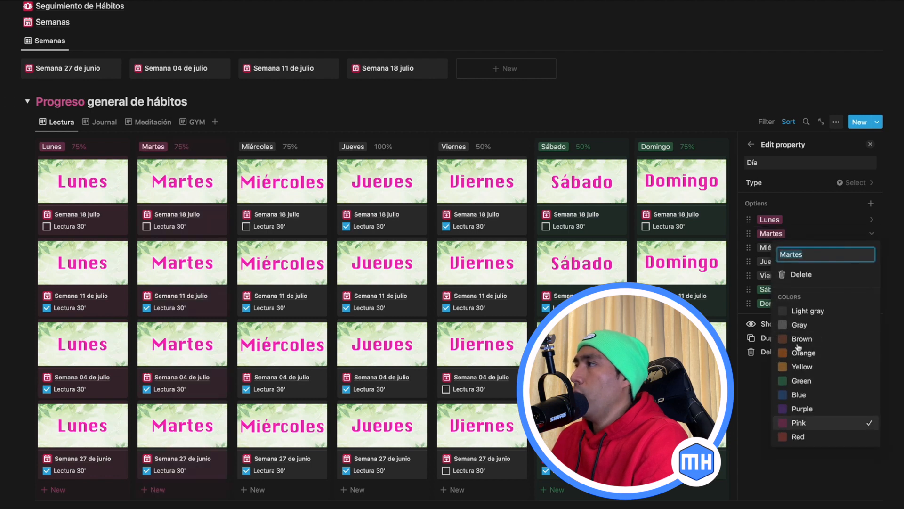
pyautogui.click(836, 227)
pyautogui.click(869, 248)
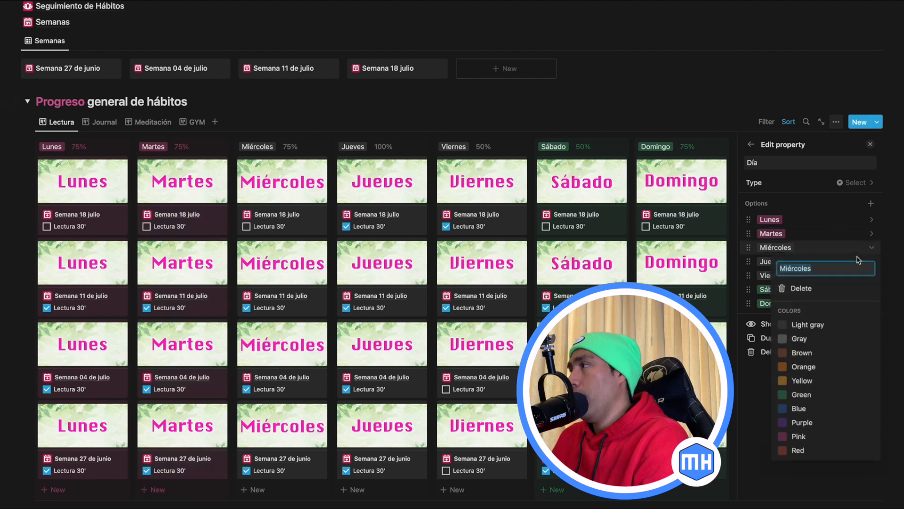
pyautogui.click(799, 436)
pyautogui.press('Escape')
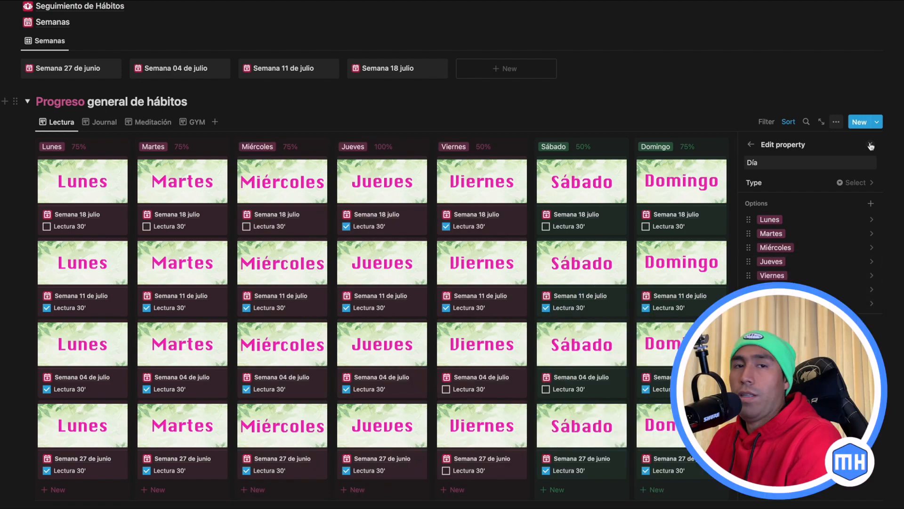
pyautogui.click(871, 147)
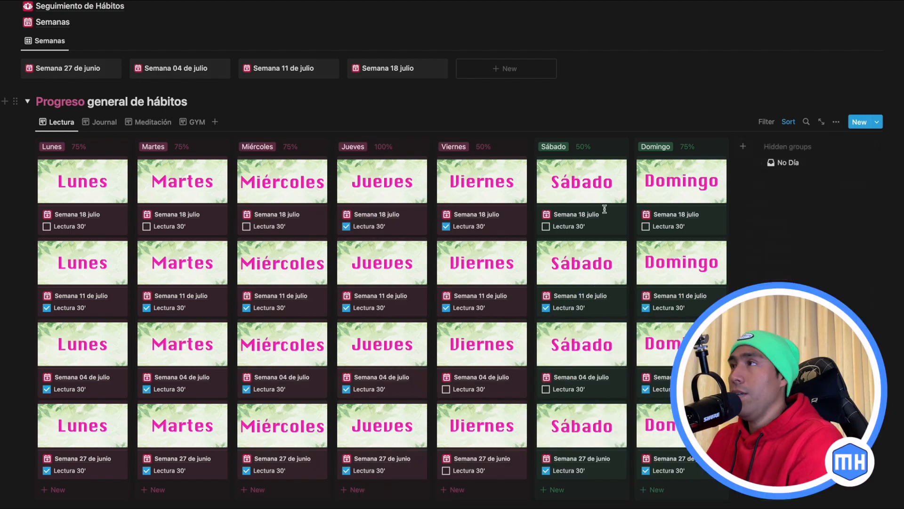
# Step: Collapse the Progreso general de hábitos toggle section and expand it again to review its boards
pyautogui.scroll(-3, 434, 308)
pyautogui.scroll(2, 433, 308)
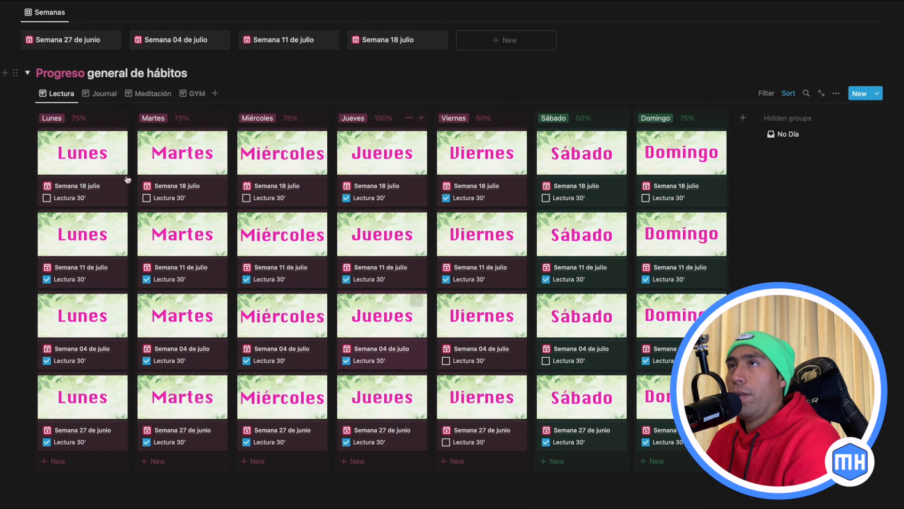
pyautogui.scroll(3, 118, 138)
pyautogui.click(29, 230)
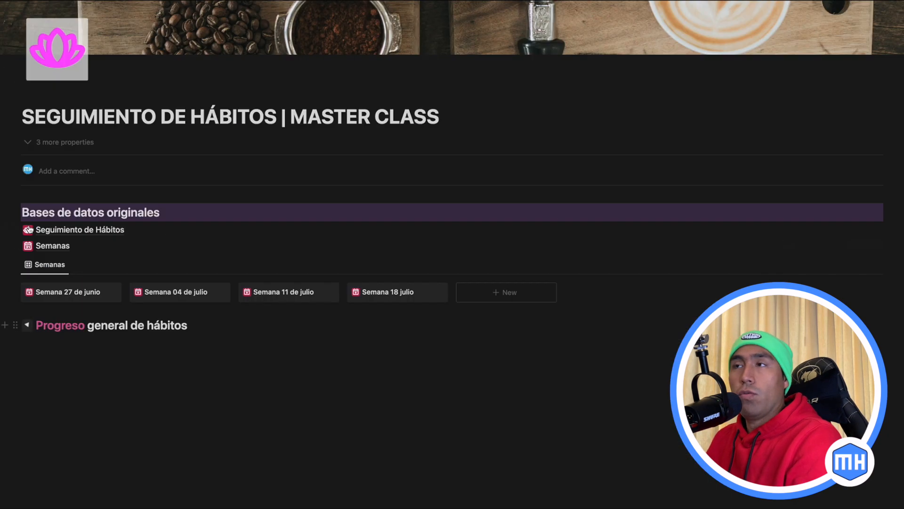
pyautogui.click(27, 325)
pyautogui.scroll(-4, 184, 367)
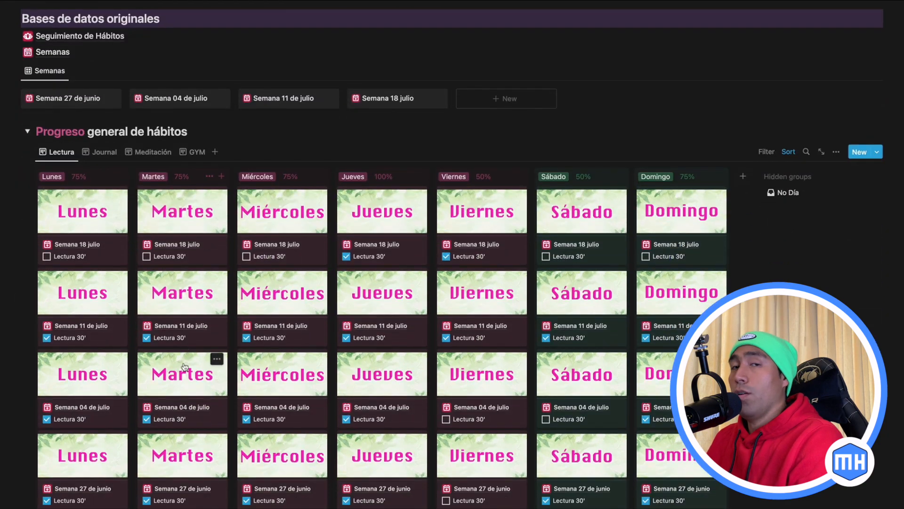
pyautogui.scroll(4, 184, 367)
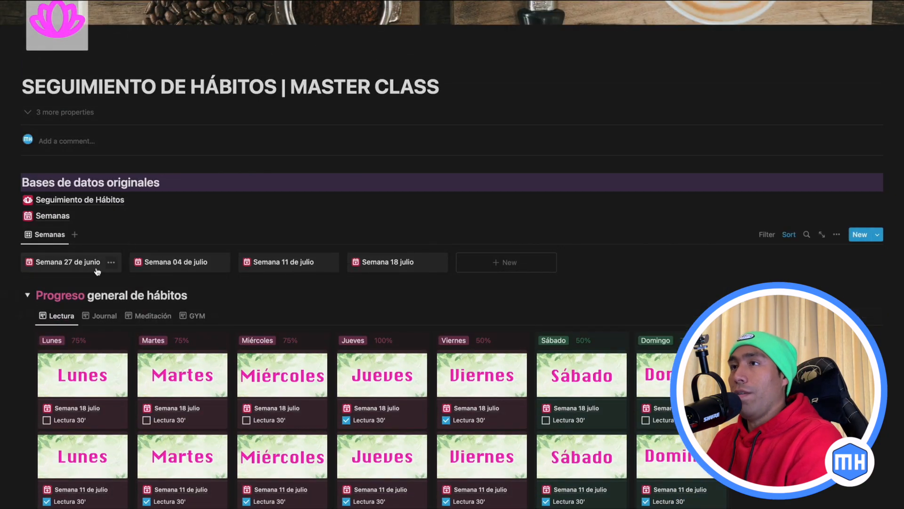
# Step: Open the Semana 11 de julio page to review its habit table, and view the templates available for Semanas
pyautogui.click(281, 271)
pyautogui.scroll(-4, 459, 327)
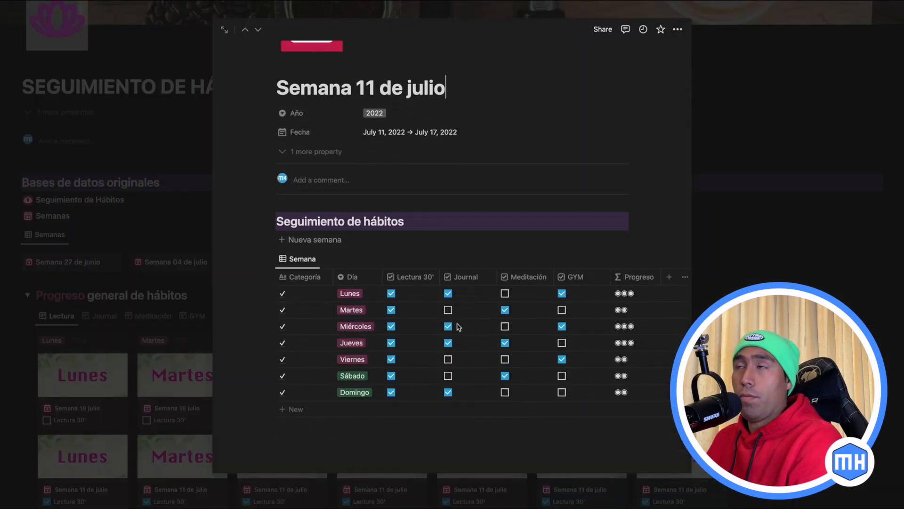
pyautogui.scroll(4, 440, 168)
pyautogui.click(862, 246)
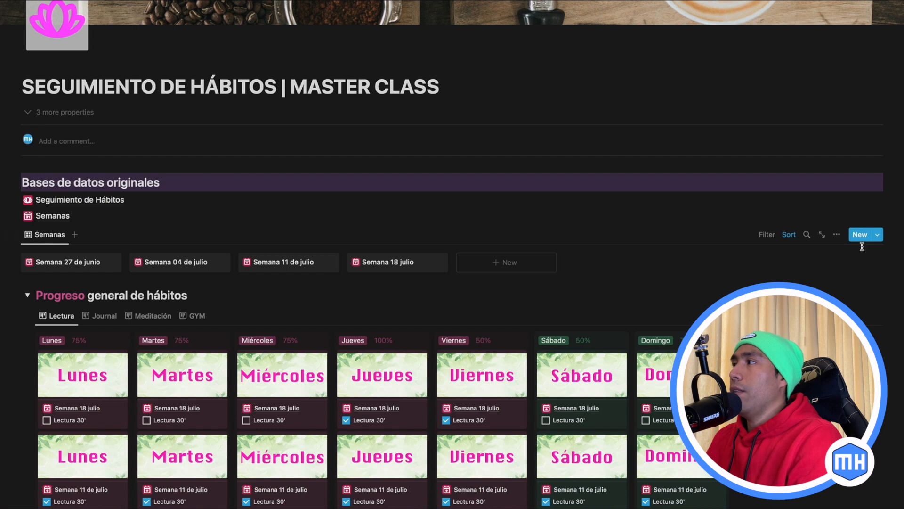
pyautogui.click(877, 234)
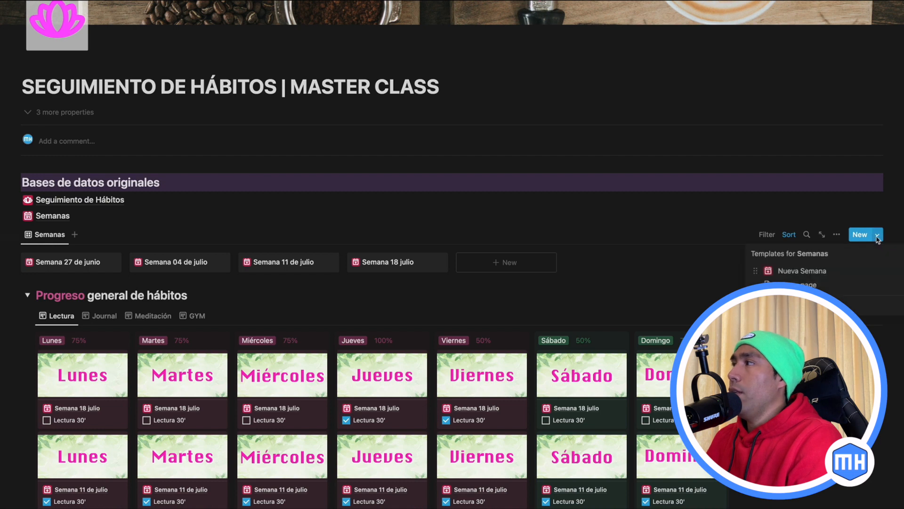
pyautogui.click(632, 268)
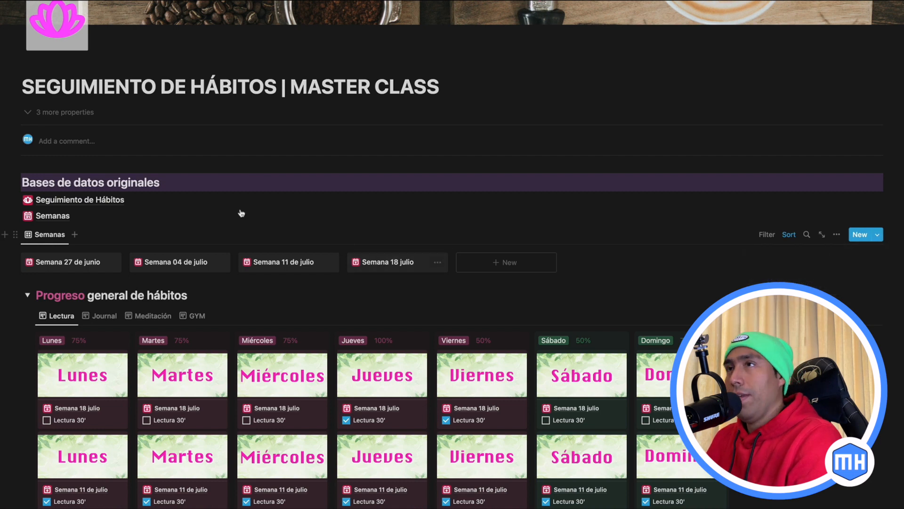